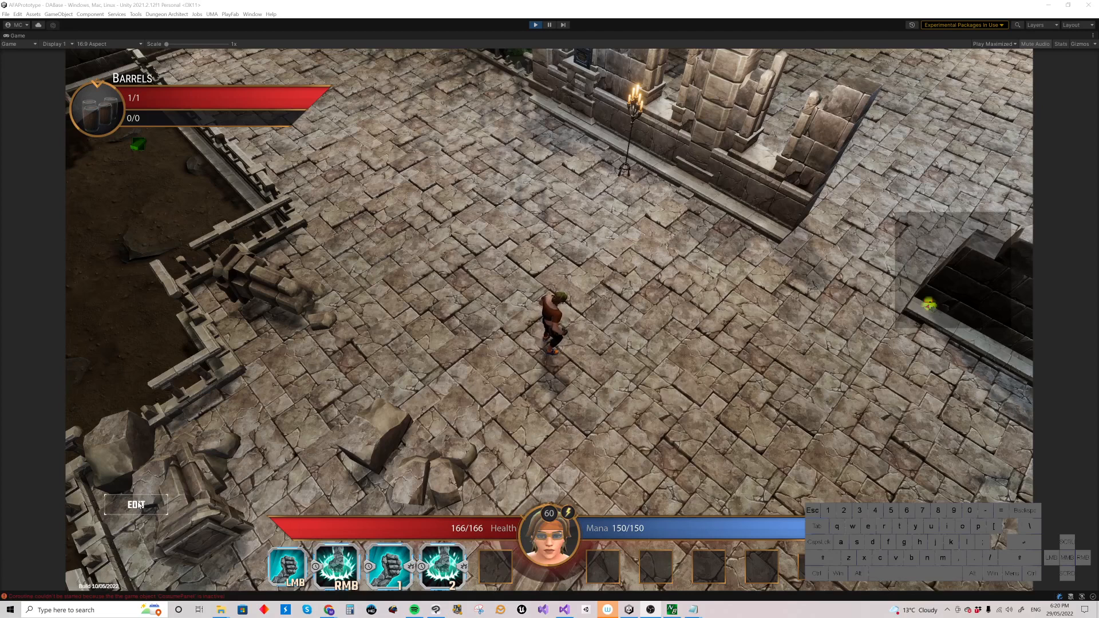
Step: Open the in-game scene editor, show the Interactible objects and select the Challenge object
click(138, 505)
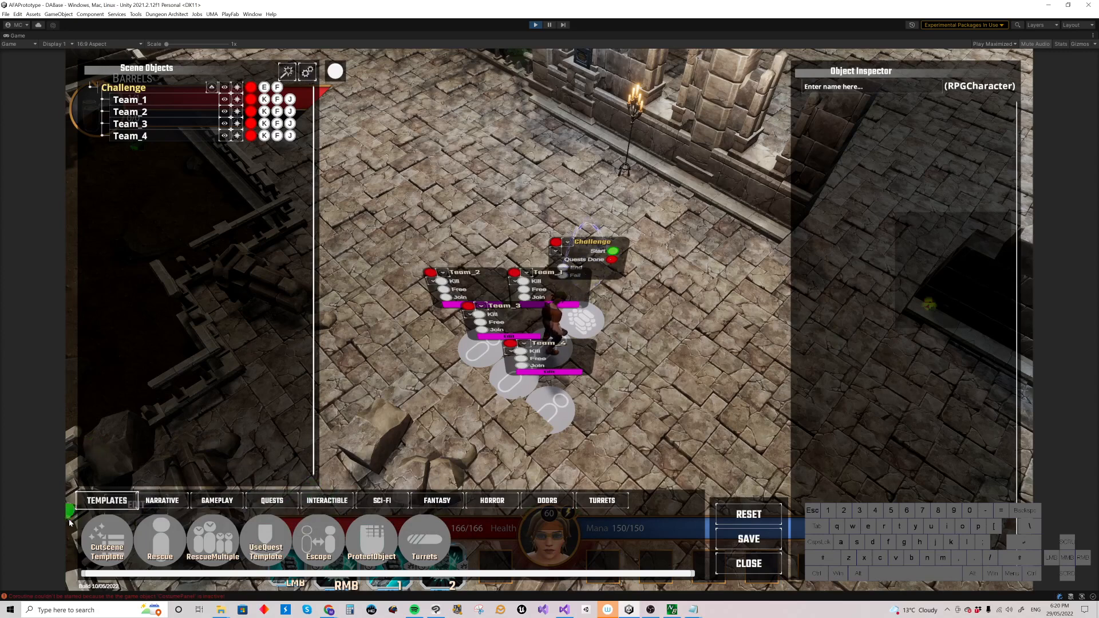
click(326, 501)
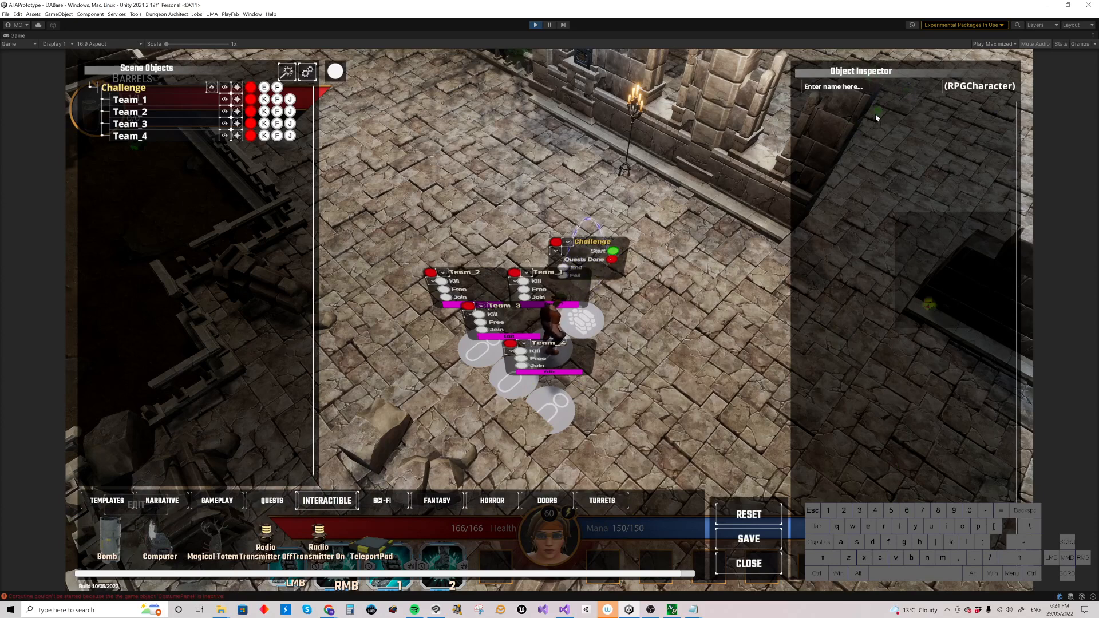
click(582, 321)
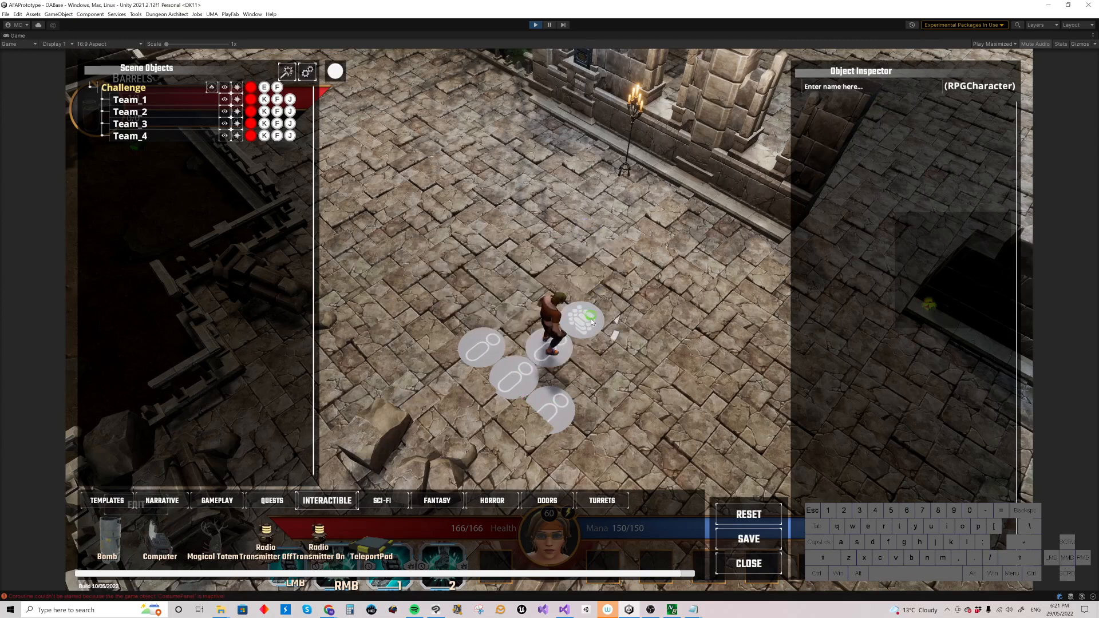
click(592, 322)
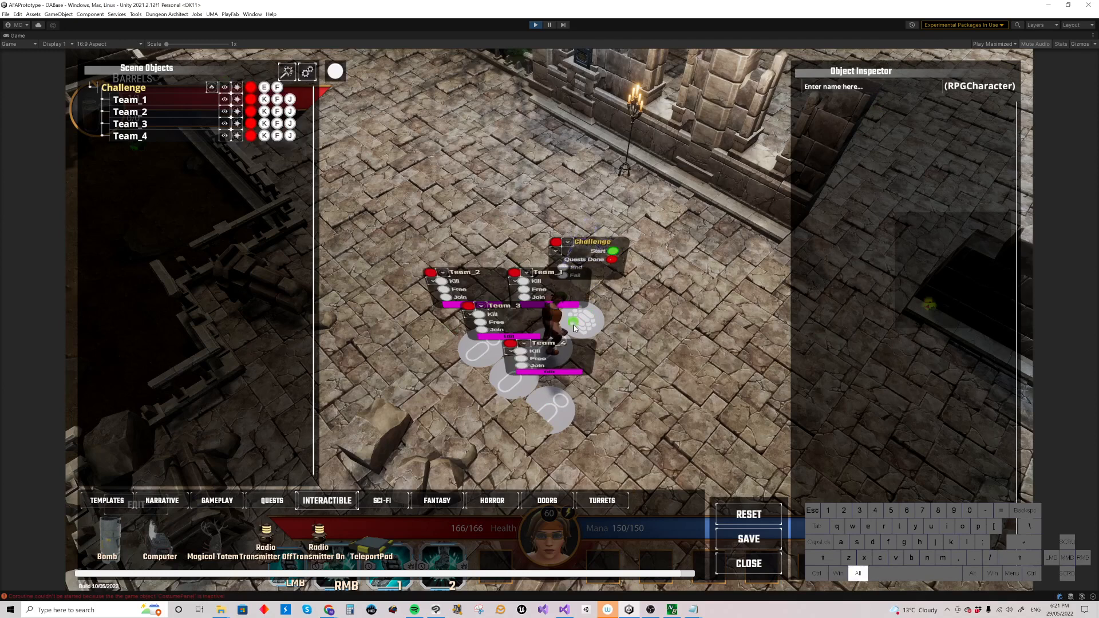
click(573, 325)
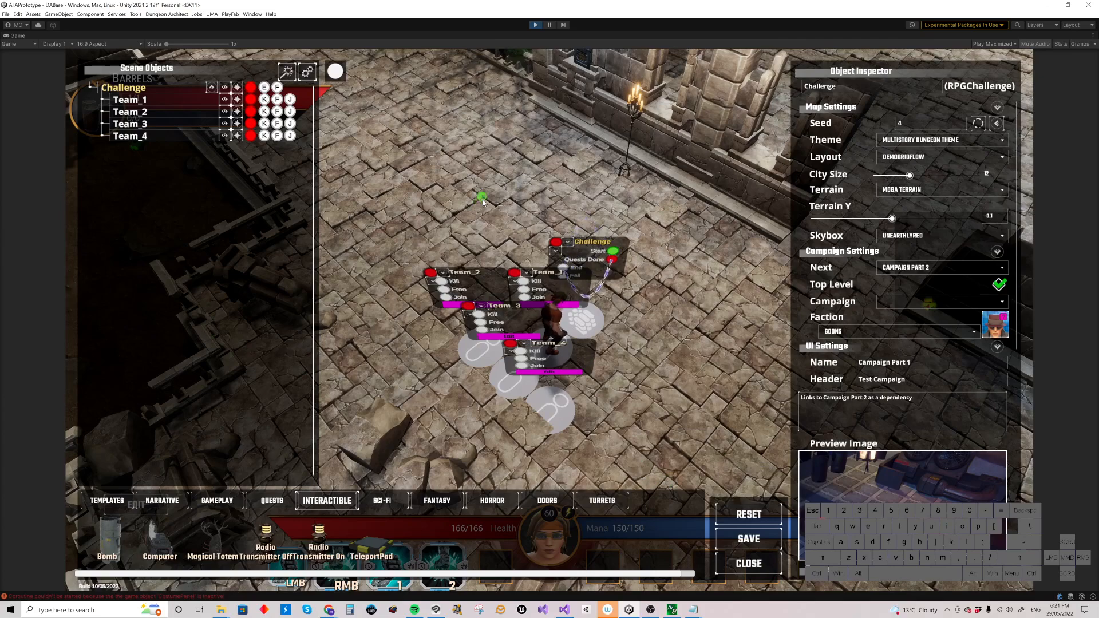
Step: Place a Computer on the stone walkway beside the archway
right_drag(486, 214, 514, 171)
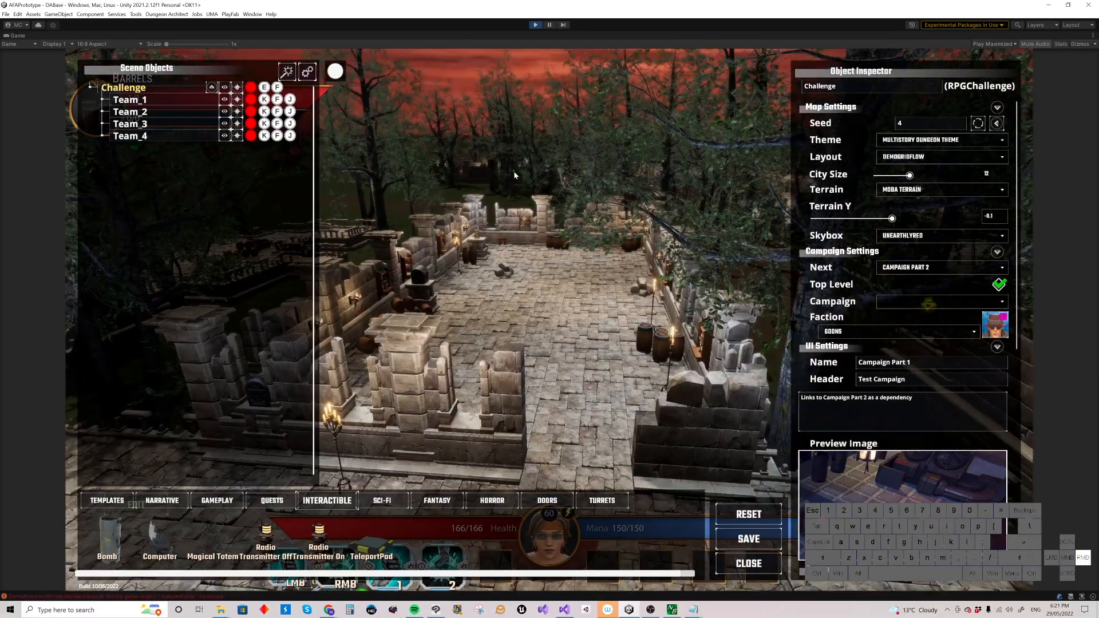
key(w)
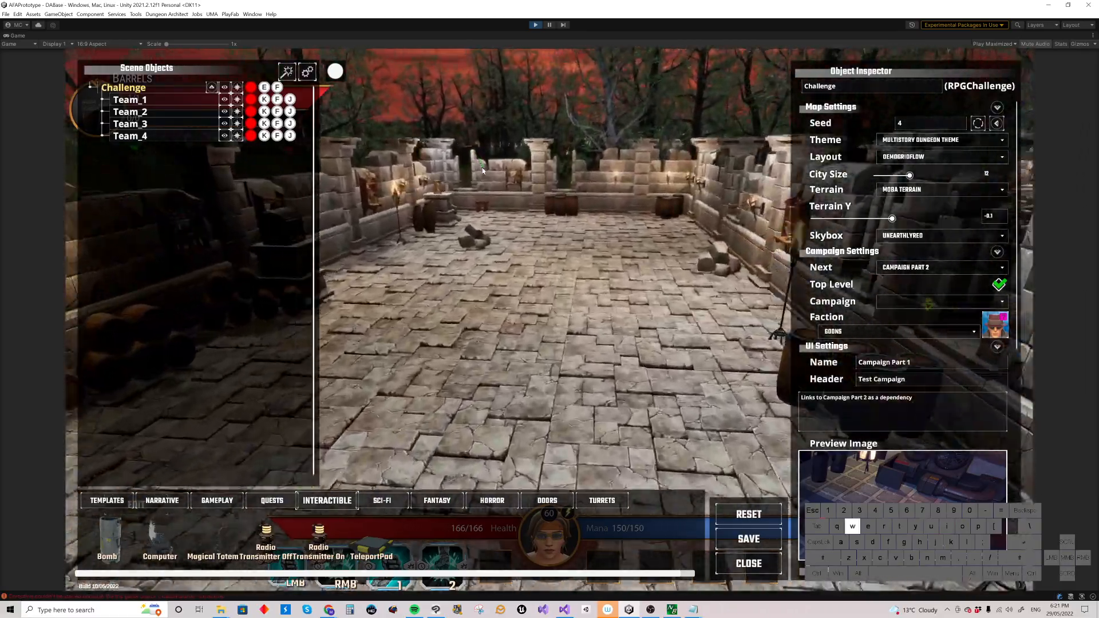
key(s)
right_drag(482, 168, 533, 250)
key(w)
key(s)
key(x)
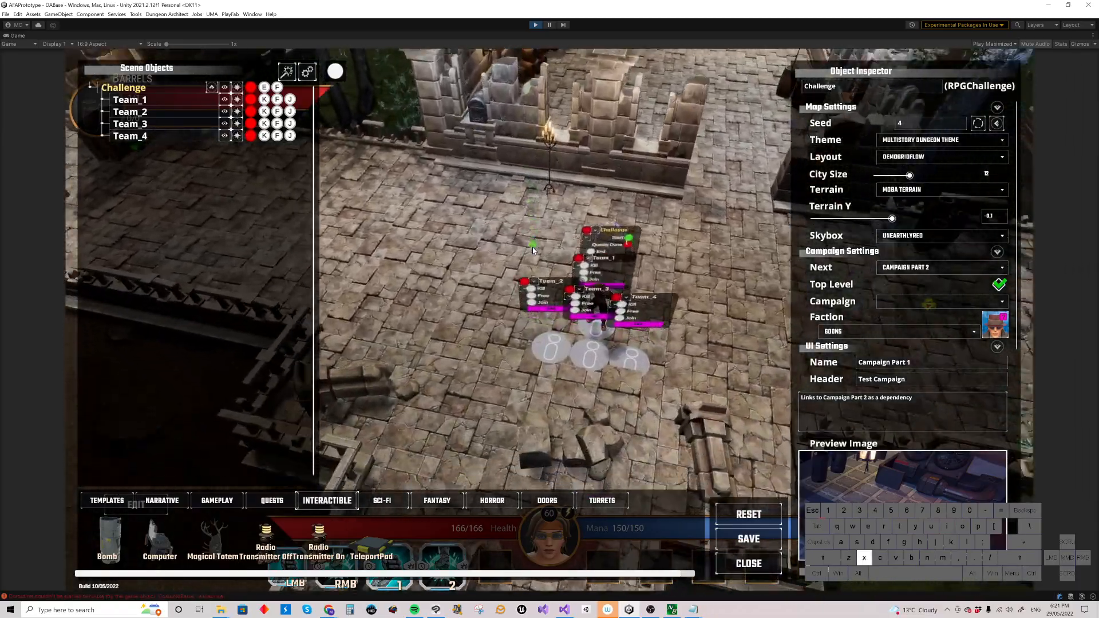
right_drag(532, 250, 510, 293)
key(z)
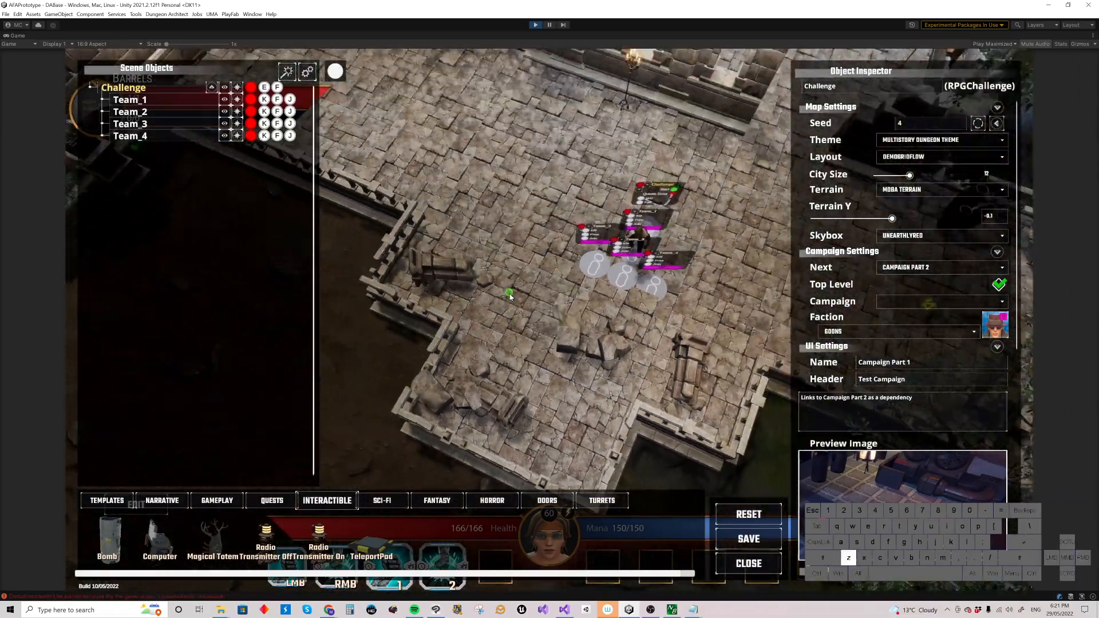
right_drag(509, 294, 574, 279)
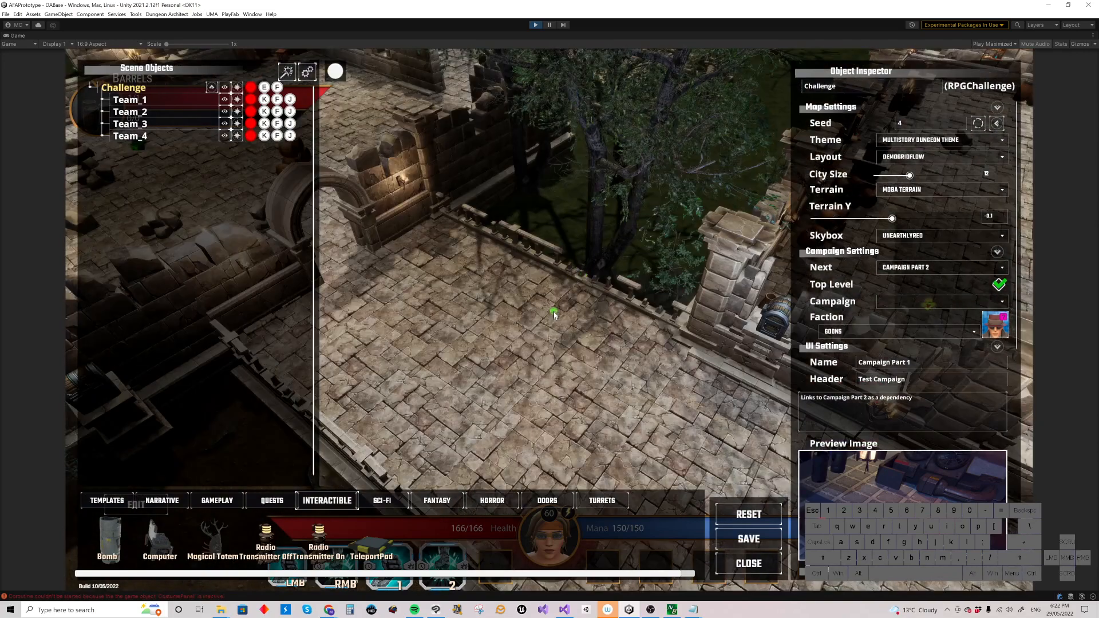
right_drag(554, 314, 552, 317)
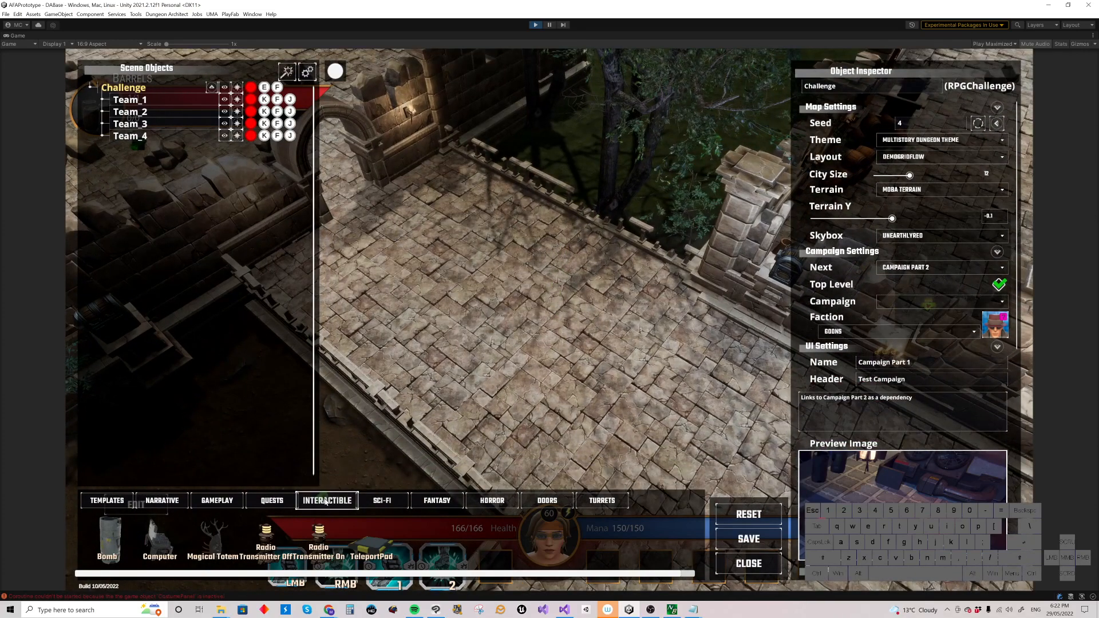
click(159, 540)
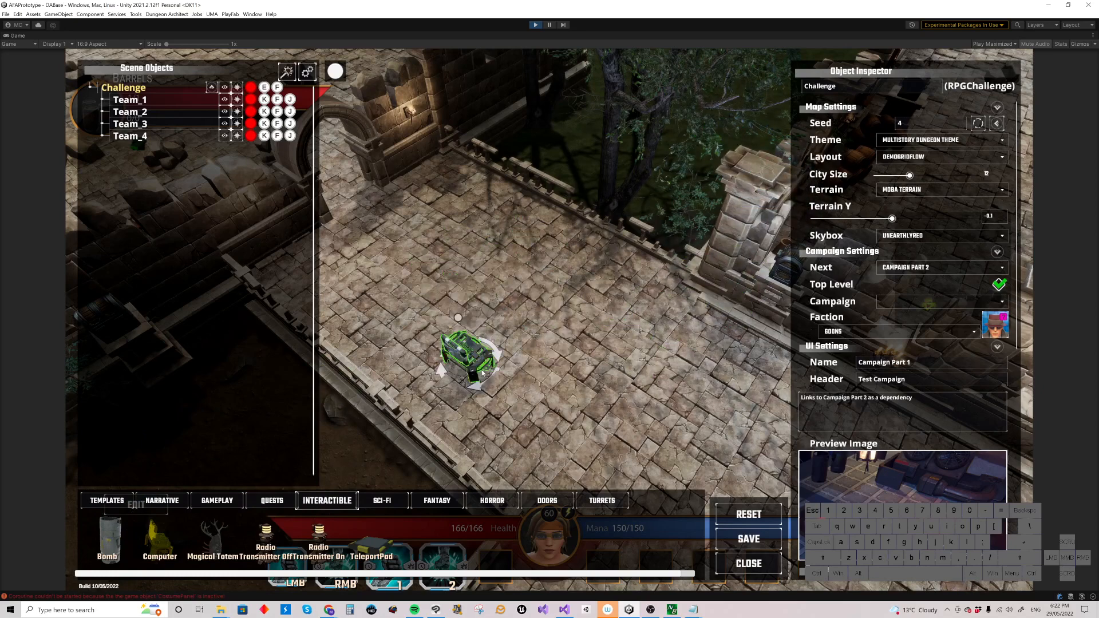
click(481, 371)
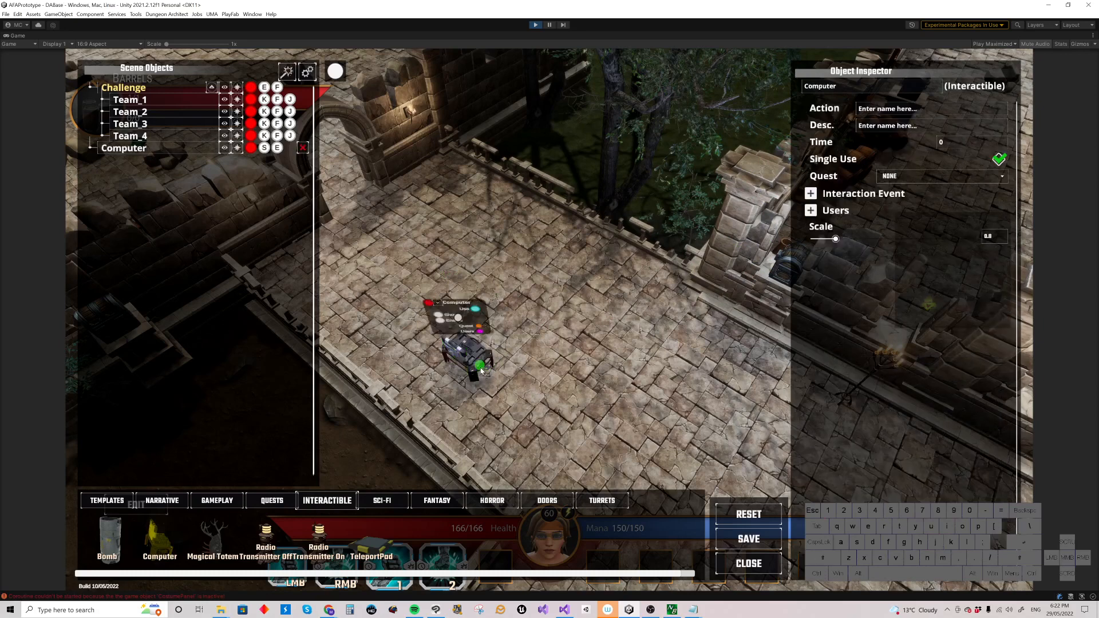
drag(470, 355, 560, 308)
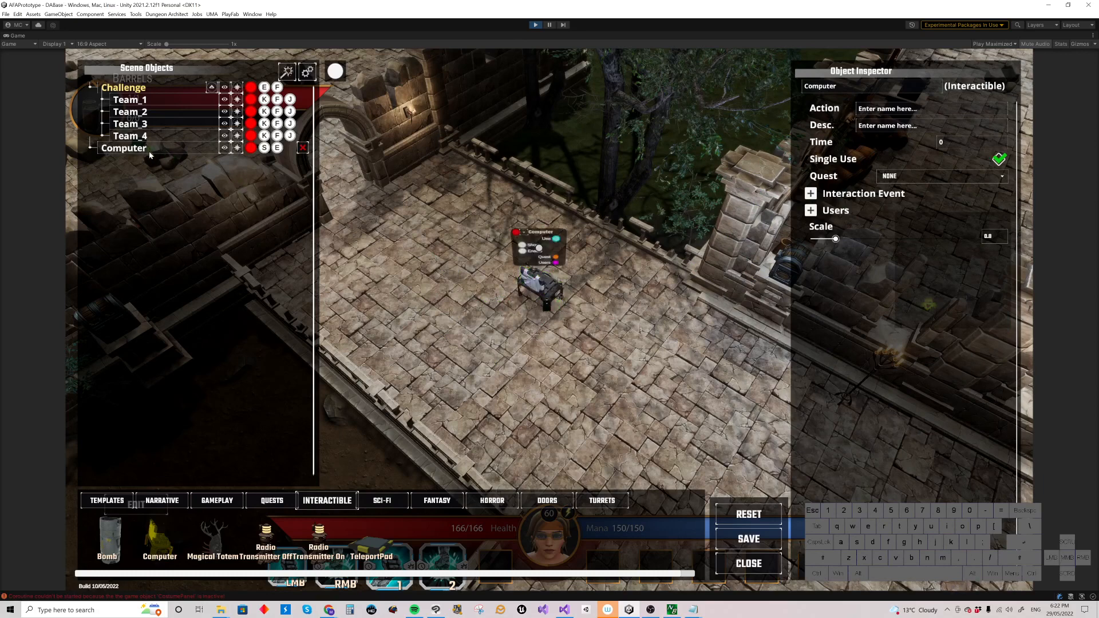
Step: Rename the computer as Security Console
double_click(192, 147)
text(S)
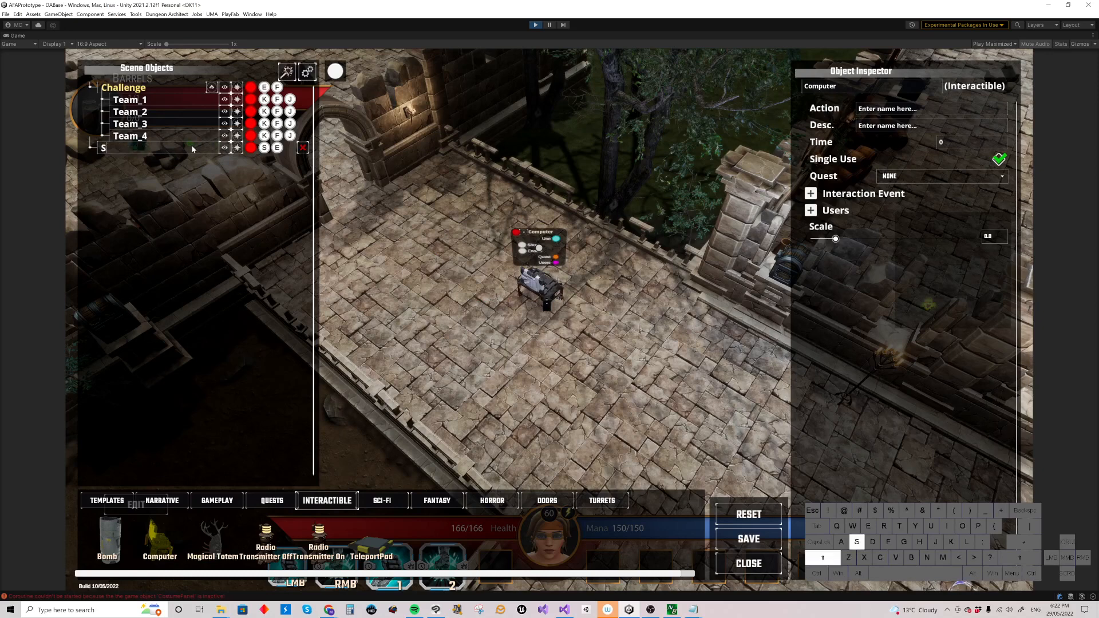
text(ecurity Console)
key(Return)
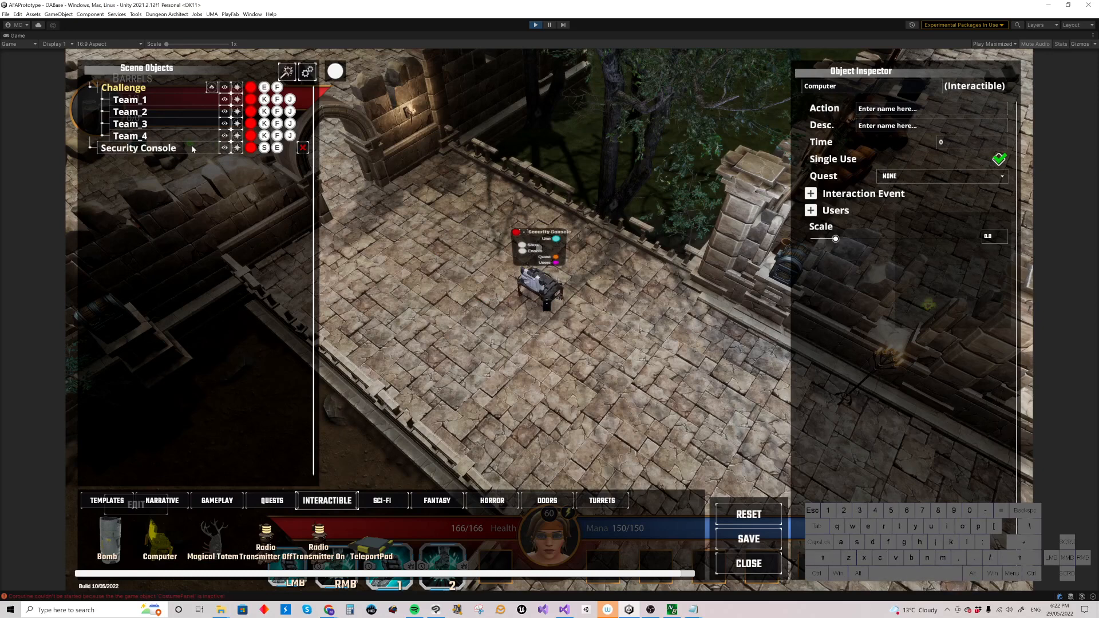
Step: Pick up the Security Console, rotate it and set it back down on the walkway
click(544, 291)
drag(509, 294, 500, 318)
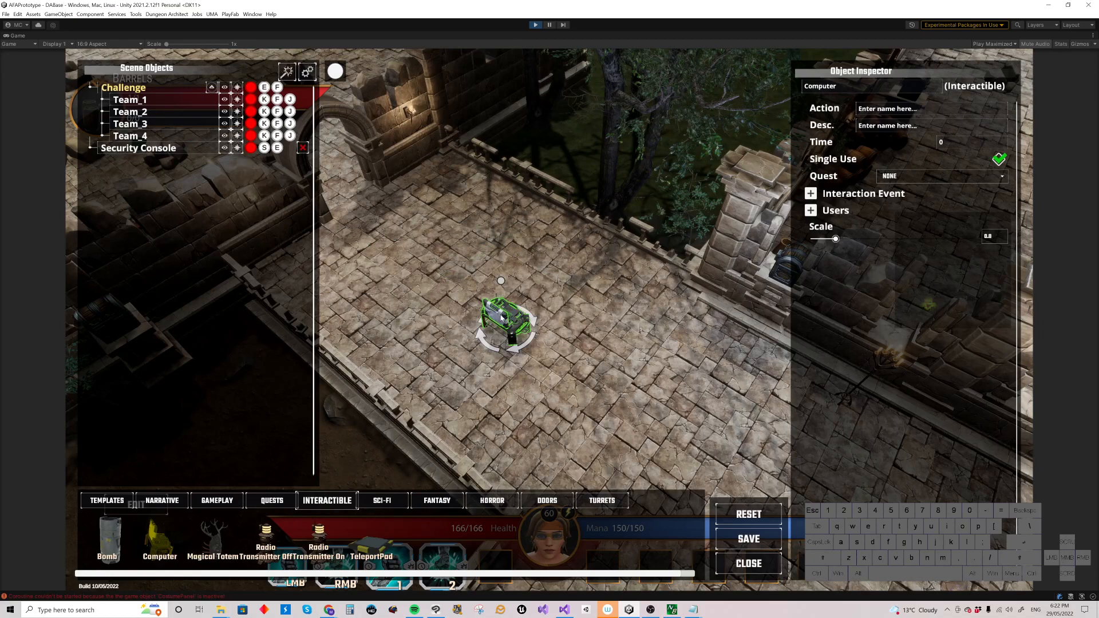
scroll(501, 316, up, 3)
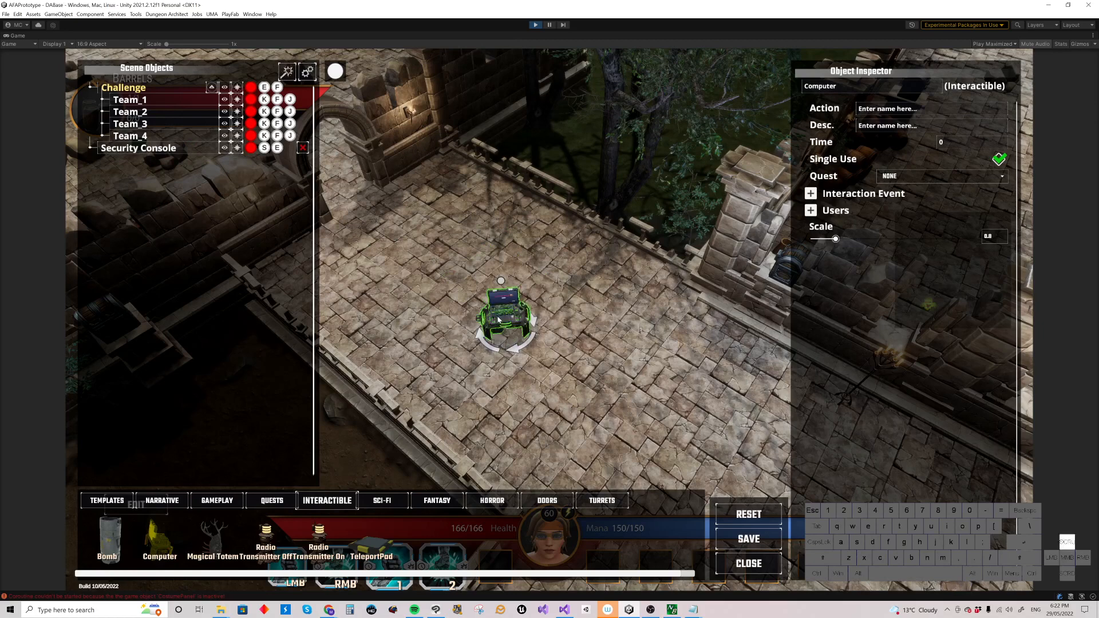
scroll(500, 318, up, 2)
scroll(497, 320, up, 2)
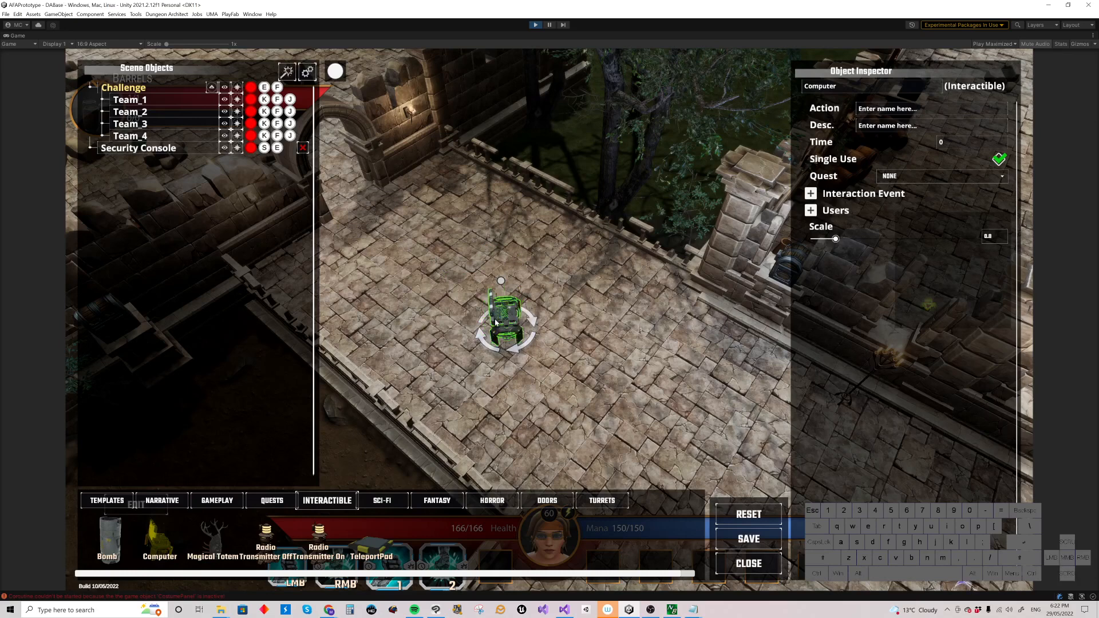
scroll(496, 322, up, 2)
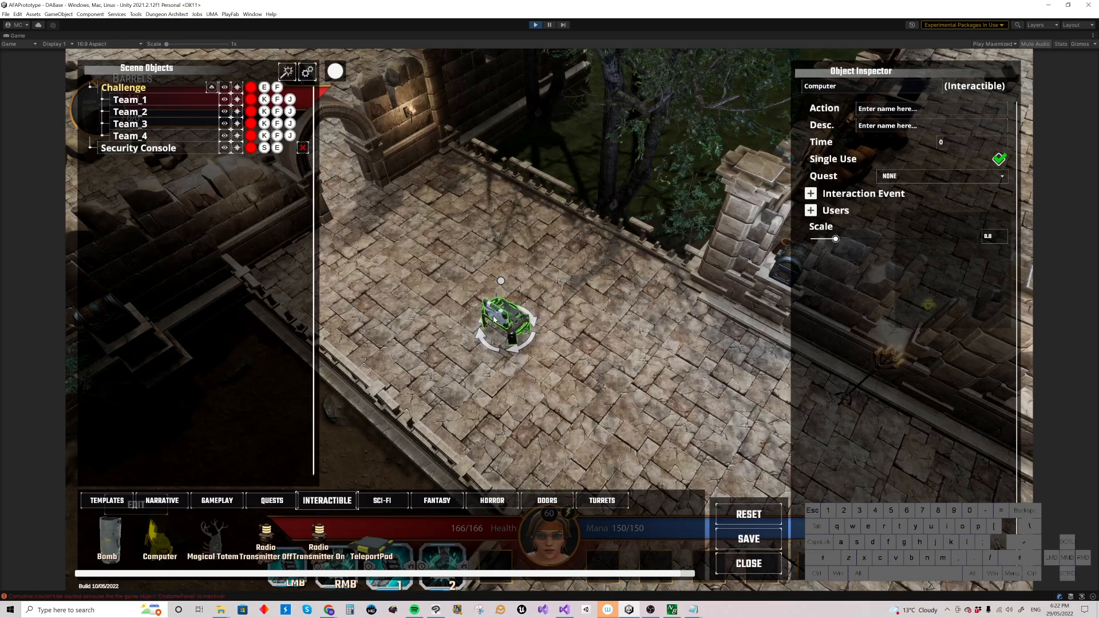
scroll(495, 319, up, 2)
scroll(493, 319, up, 2)
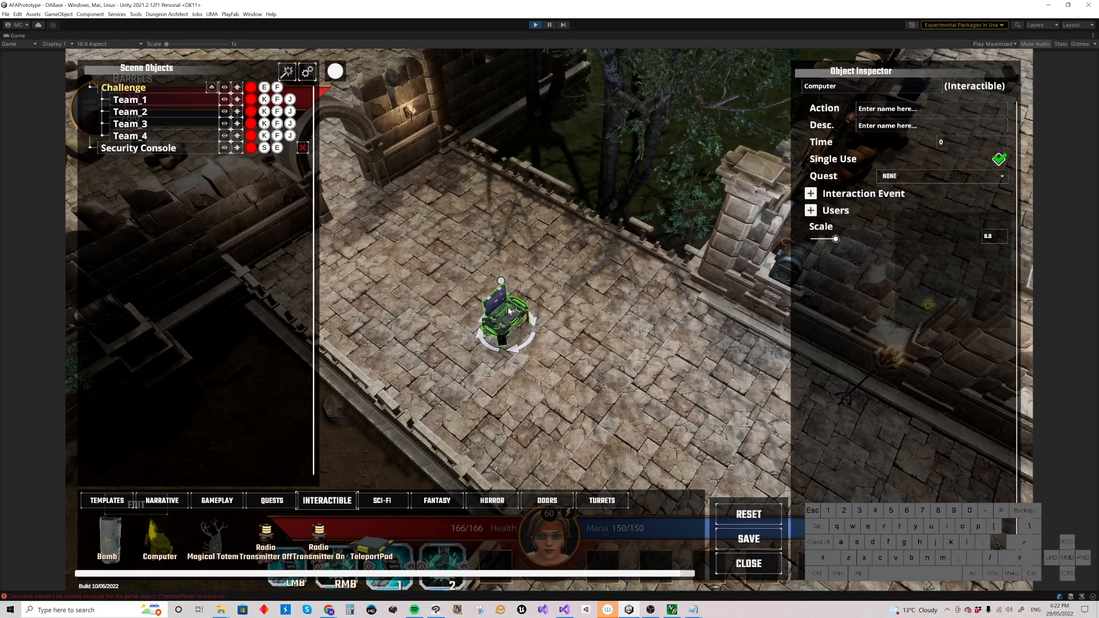
click(493, 302)
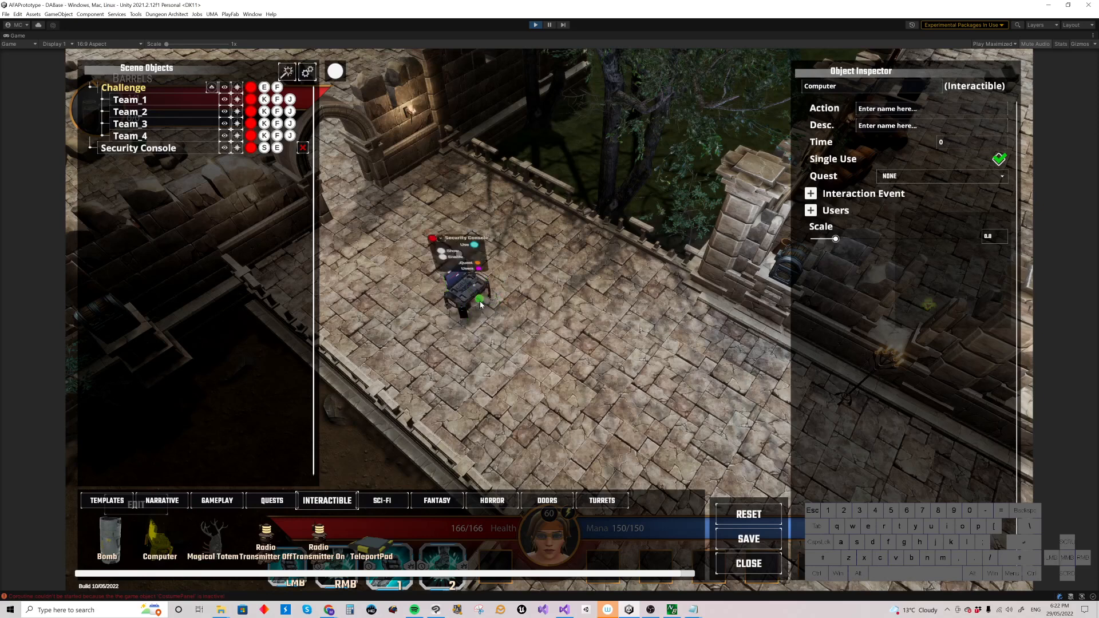
Step: Rotate the Security Console again and move it further up the walkway
click(480, 305)
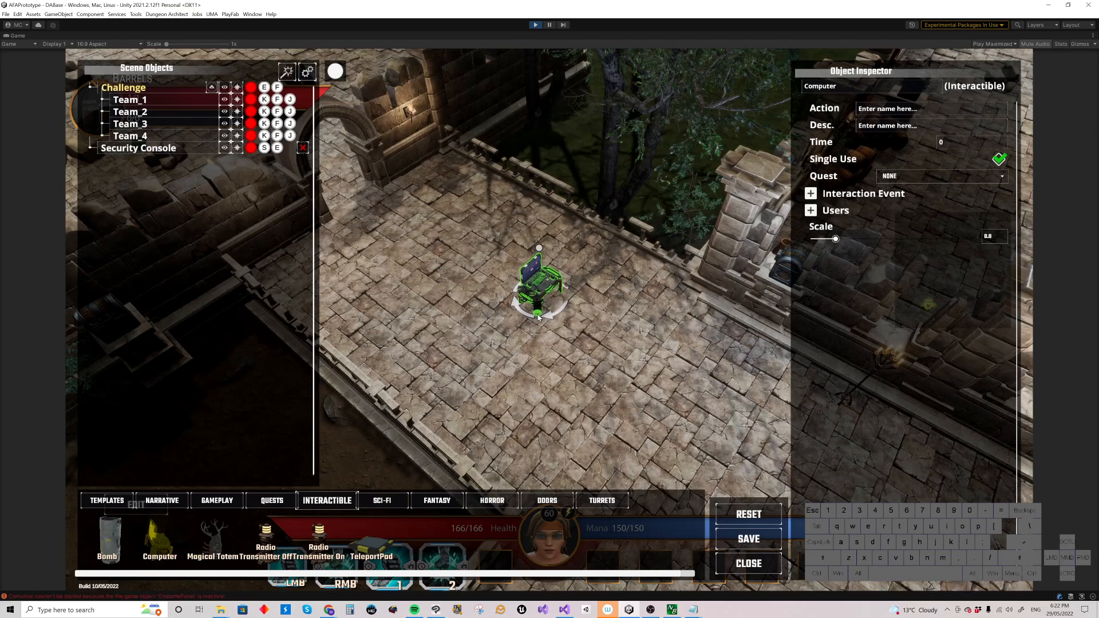
middle_click(539, 318)
scroll(507, 313, up, 3)
middle_click(507, 313)
scroll(506, 314, up, 2)
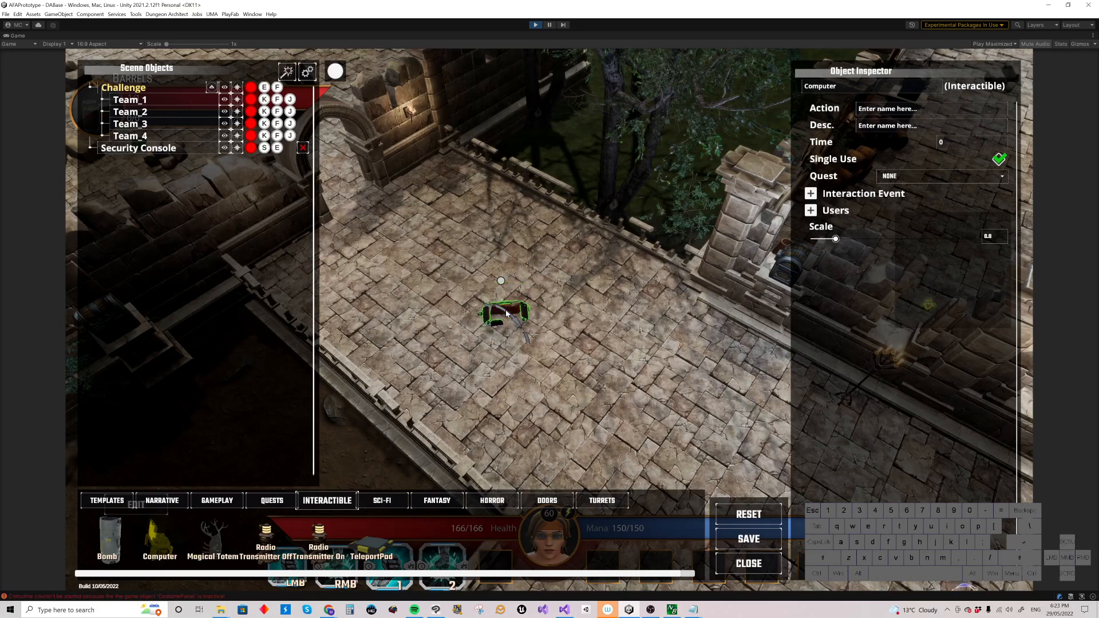
scroll(506, 314, up, 1)
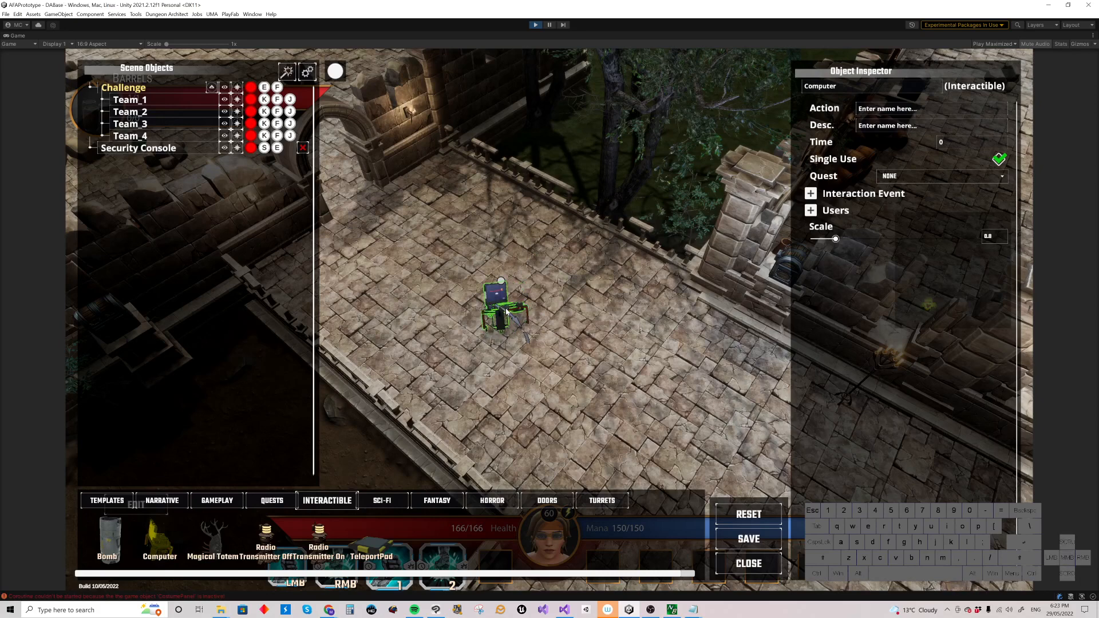
click(505, 311)
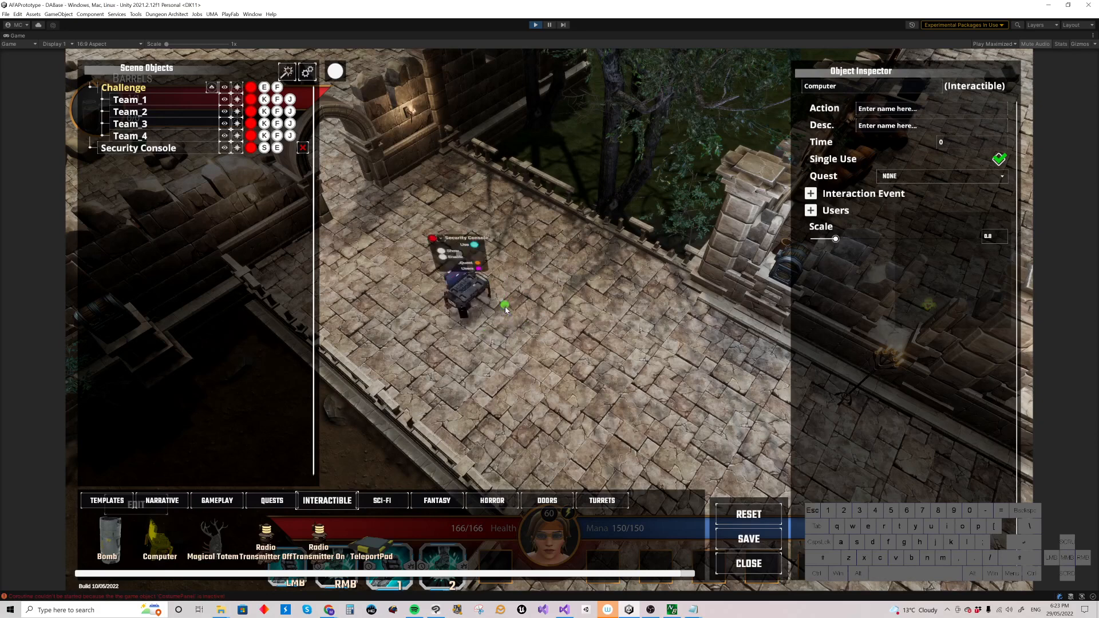
click(476, 295)
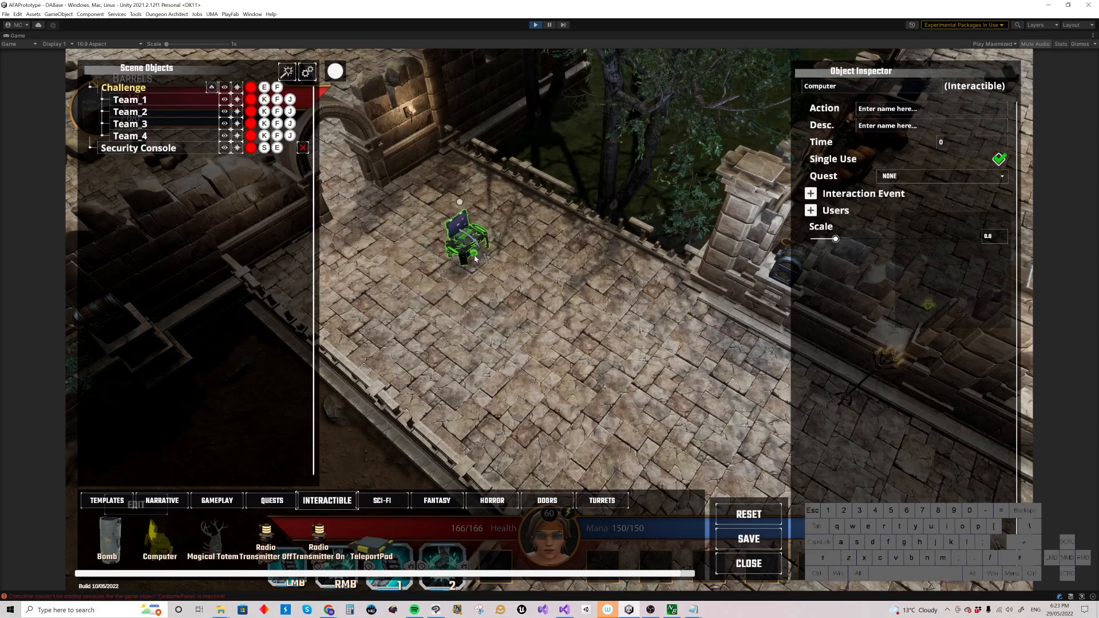
middle_click(482, 270)
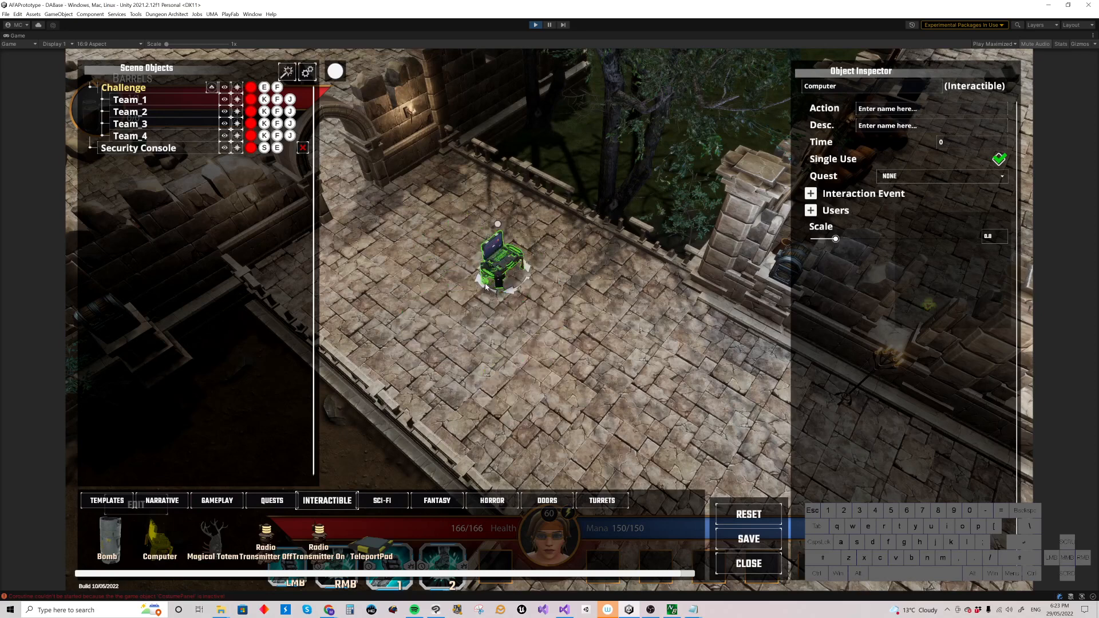
click(467, 262)
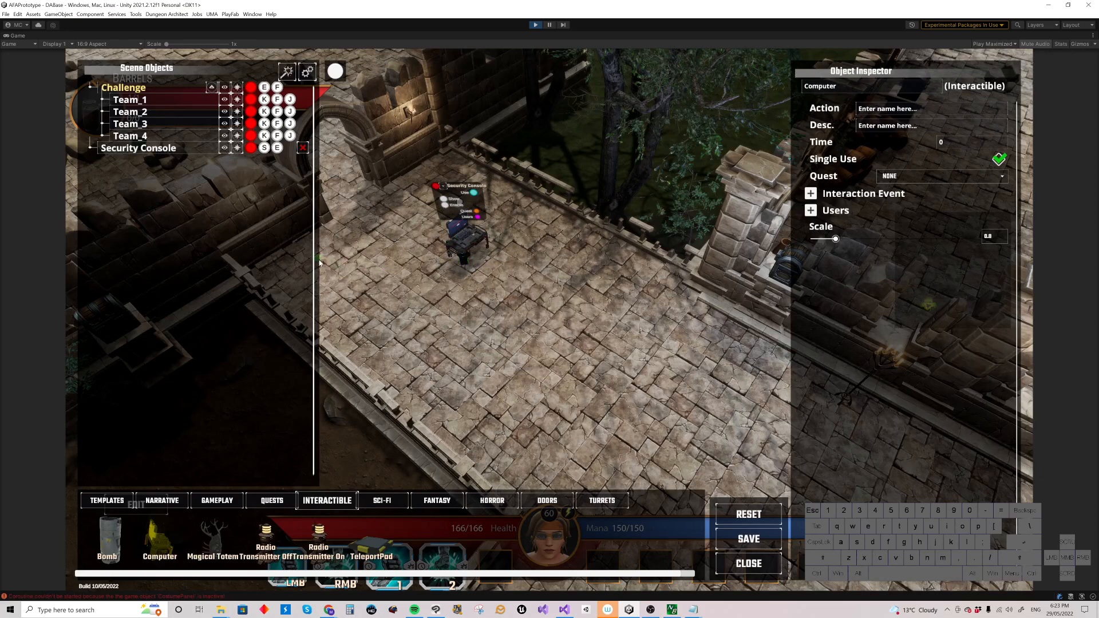
Step: Add two more computers on the walkway, one below and one to the right of the Security Console
key(shift)
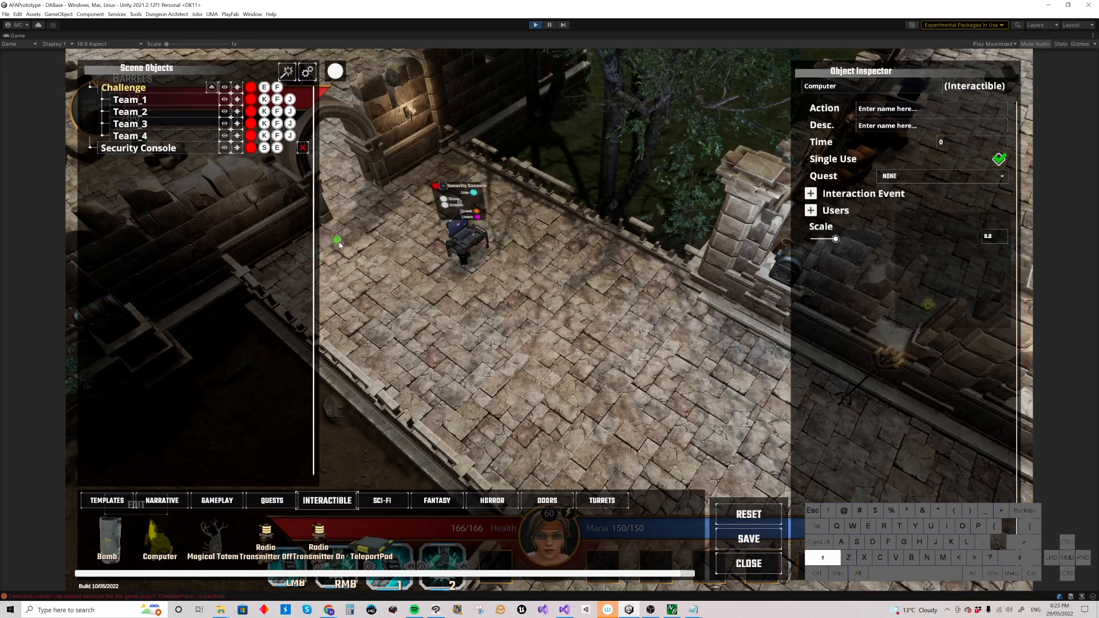
shift+click(463, 239)
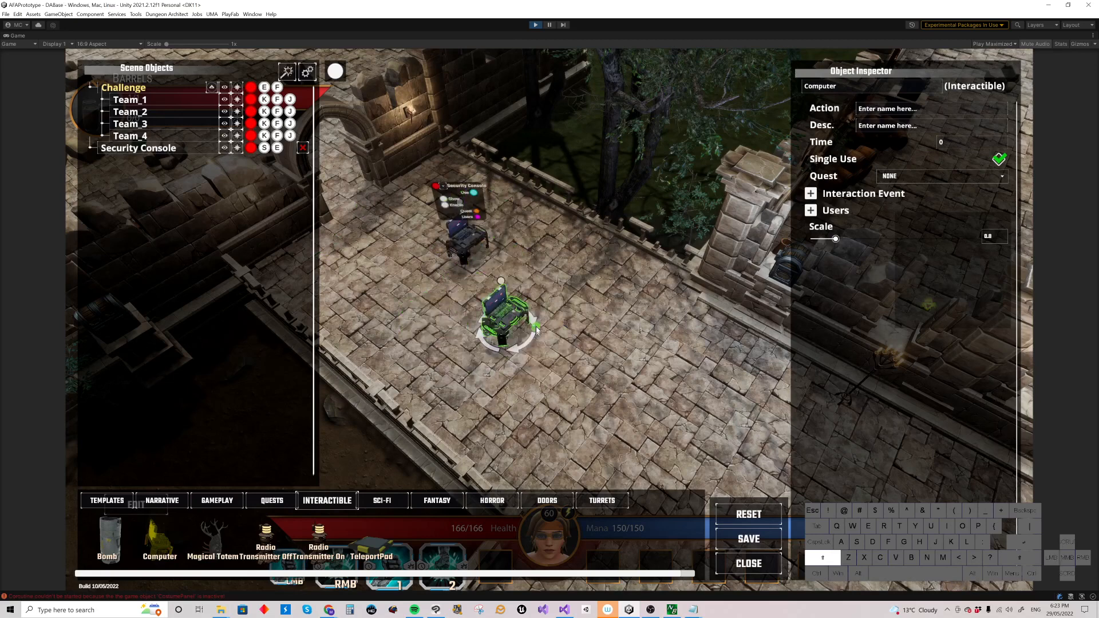
click(504, 326)
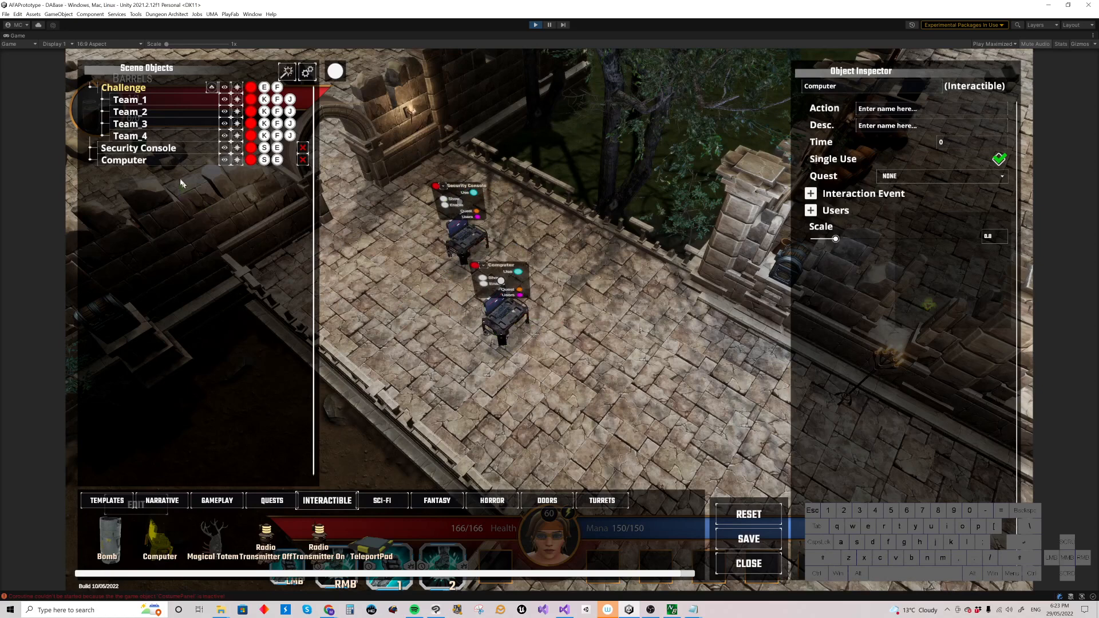
shift+click(515, 310)
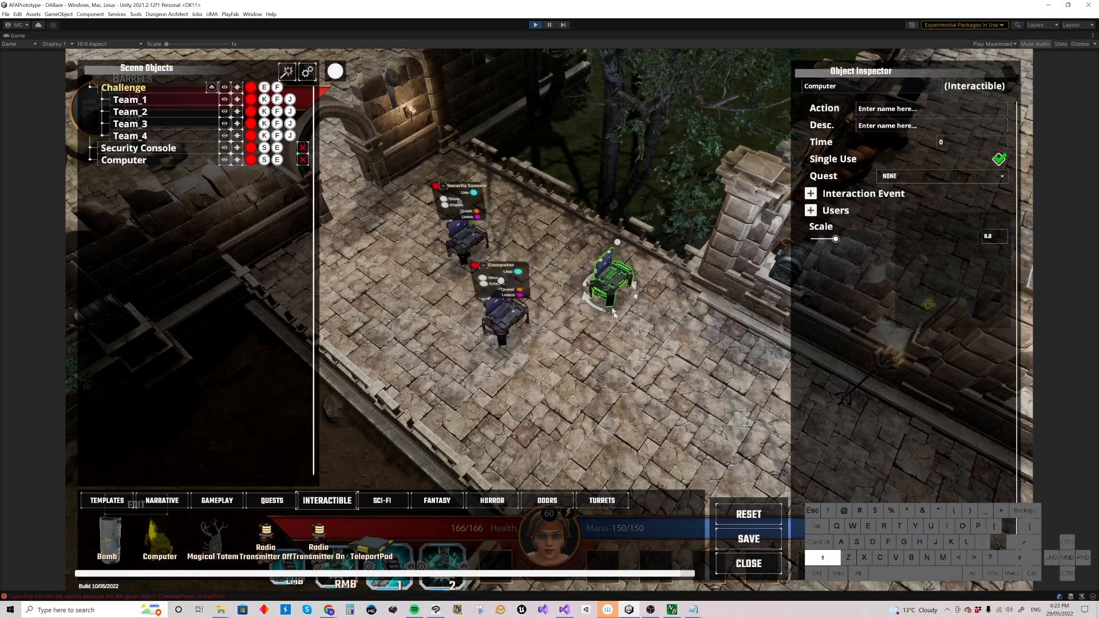
click(614, 331)
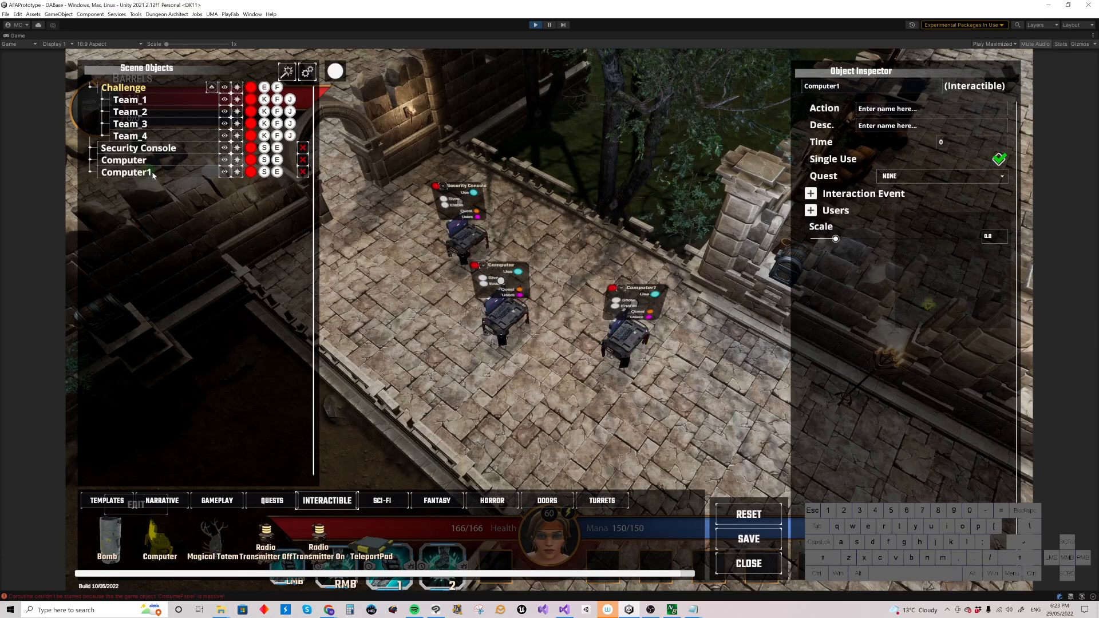
Step: Add a fourth computer on the walkway to the right of the Security Console
shift+click(629, 338)
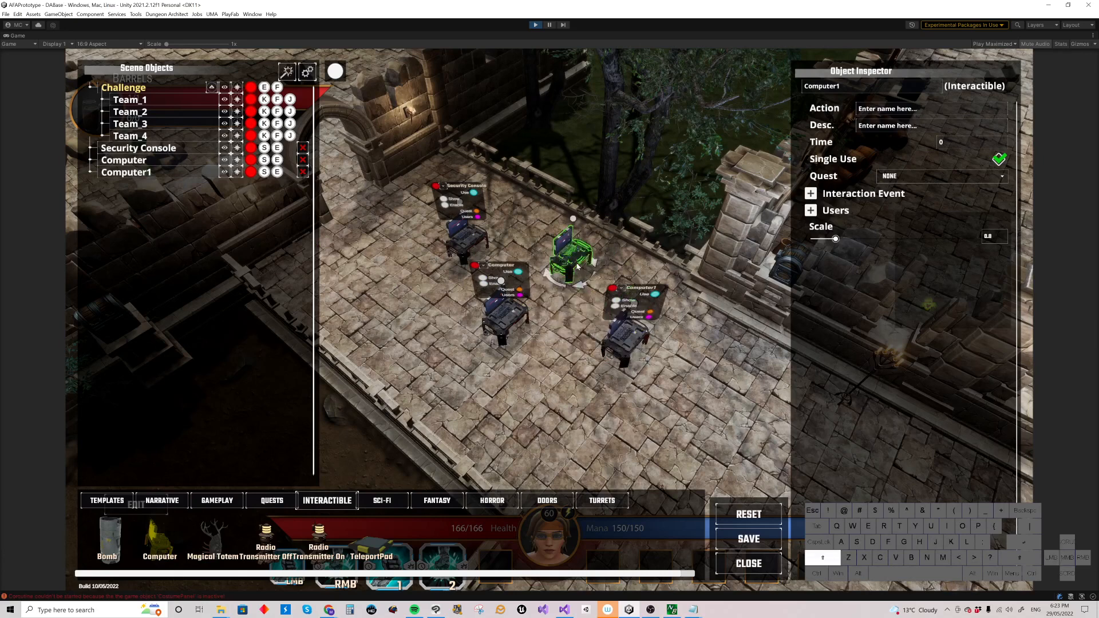
click(577, 265)
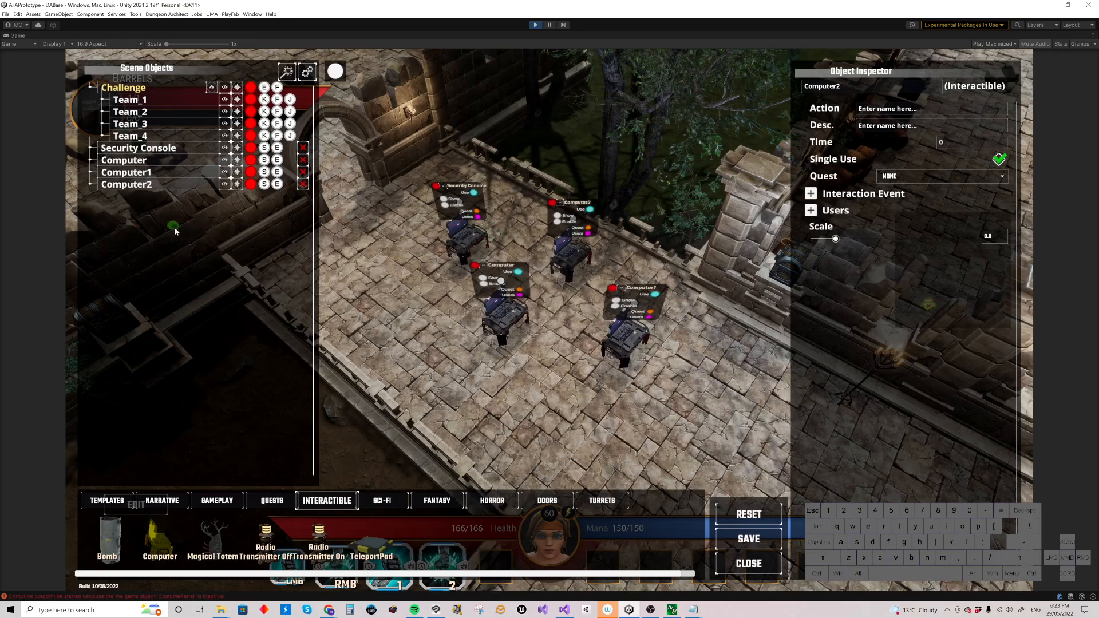
Step: Pick up the Security Console, rotate it and set it down further up the walkway
click(469, 245)
drag(435, 260, 418, 250)
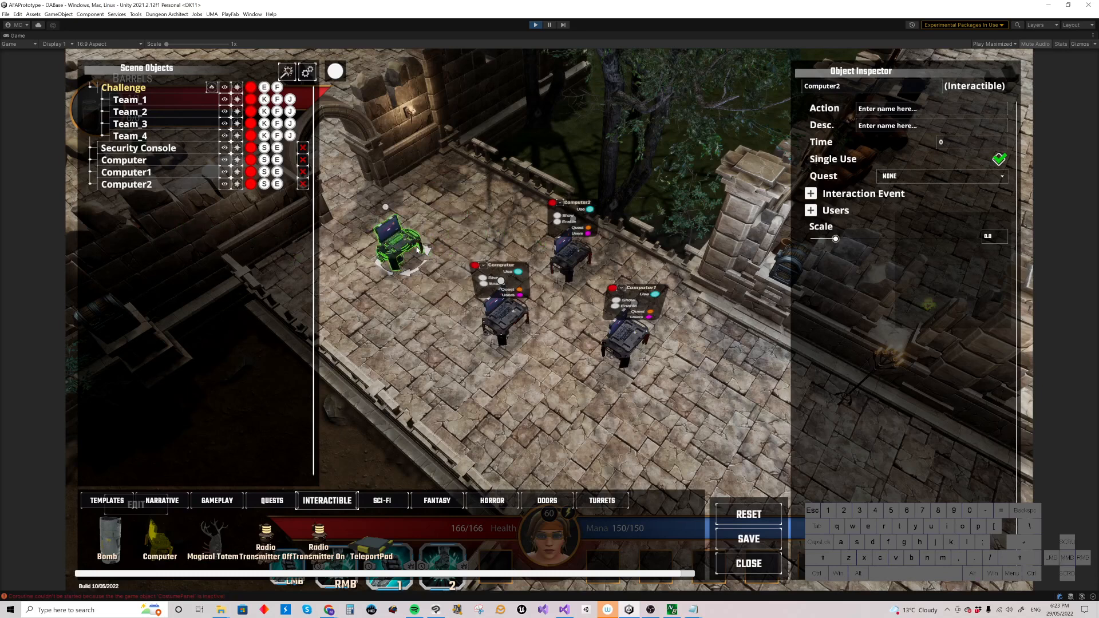
ctrl+scroll(426, 242, up, 2)
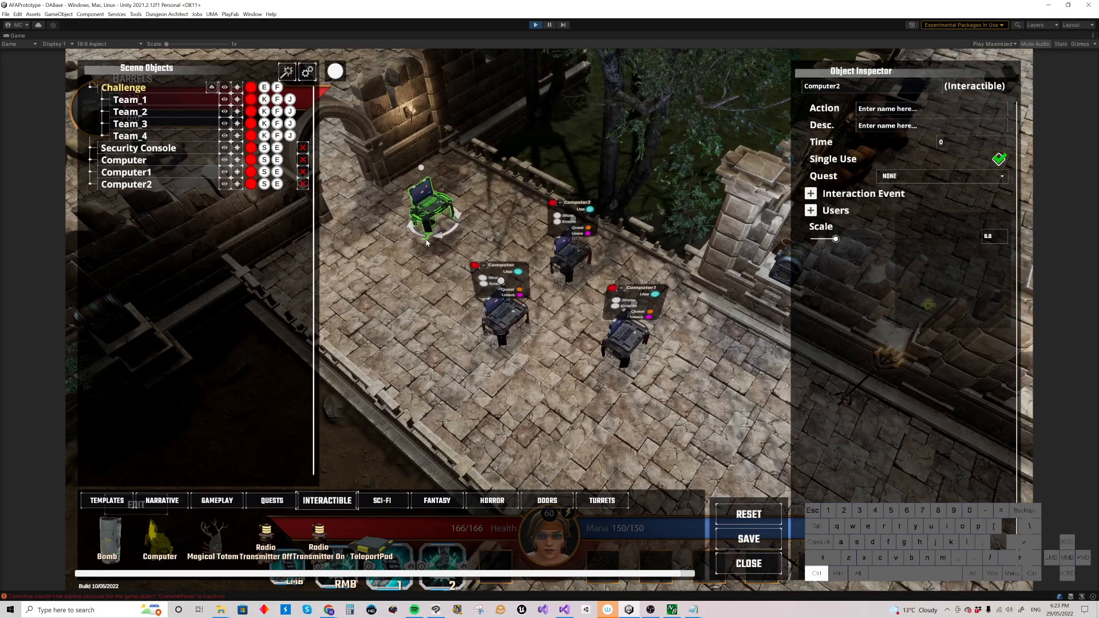
ctrl+scroll(427, 242, up, 5)
ctrl+scroll(426, 243, down, 5)
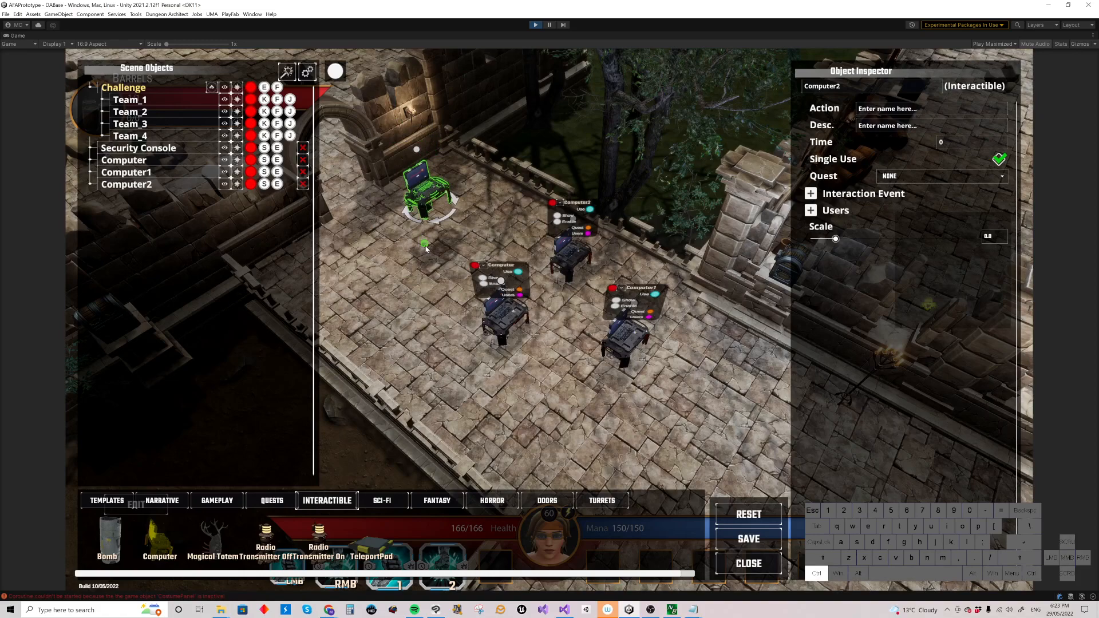
ctrl+scroll(426, 248, up, 2)
click(430, 245)
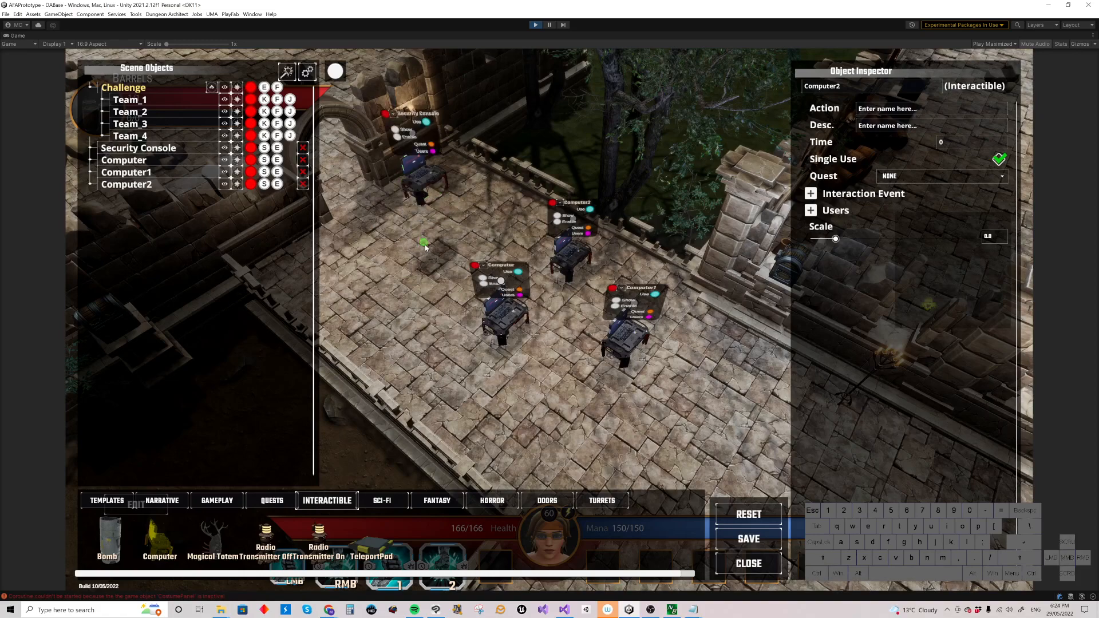
Step: Reposition the Security Console so the four computers form a two-by-two grid
key(w)
right_drag(434, 244, 455, 217)
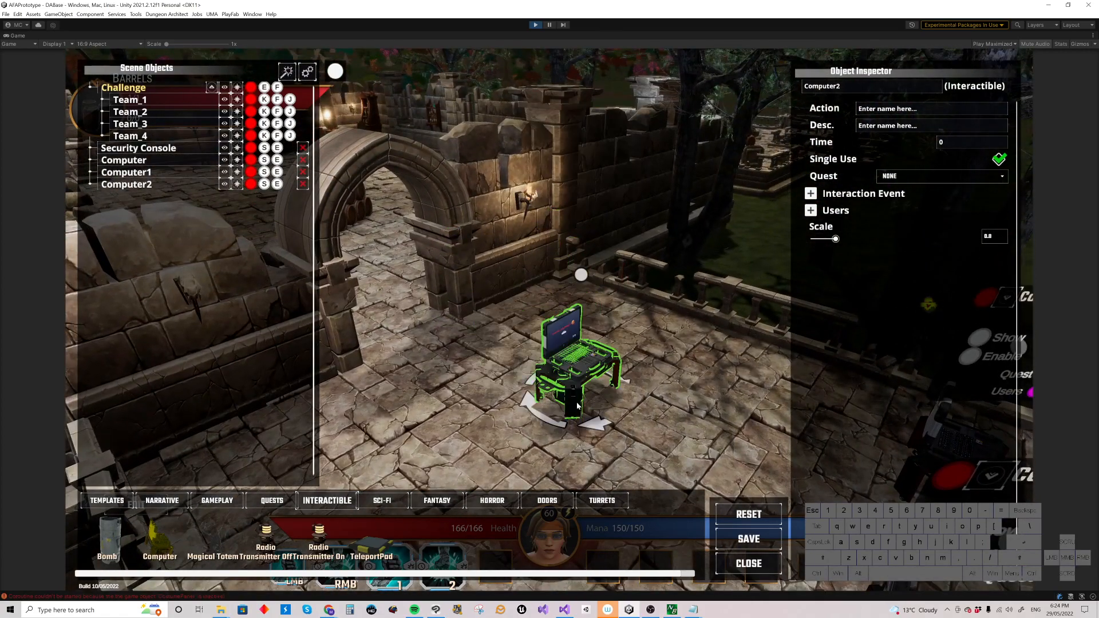
click(580, 405)
right_drag(624, 409, 621, 429)
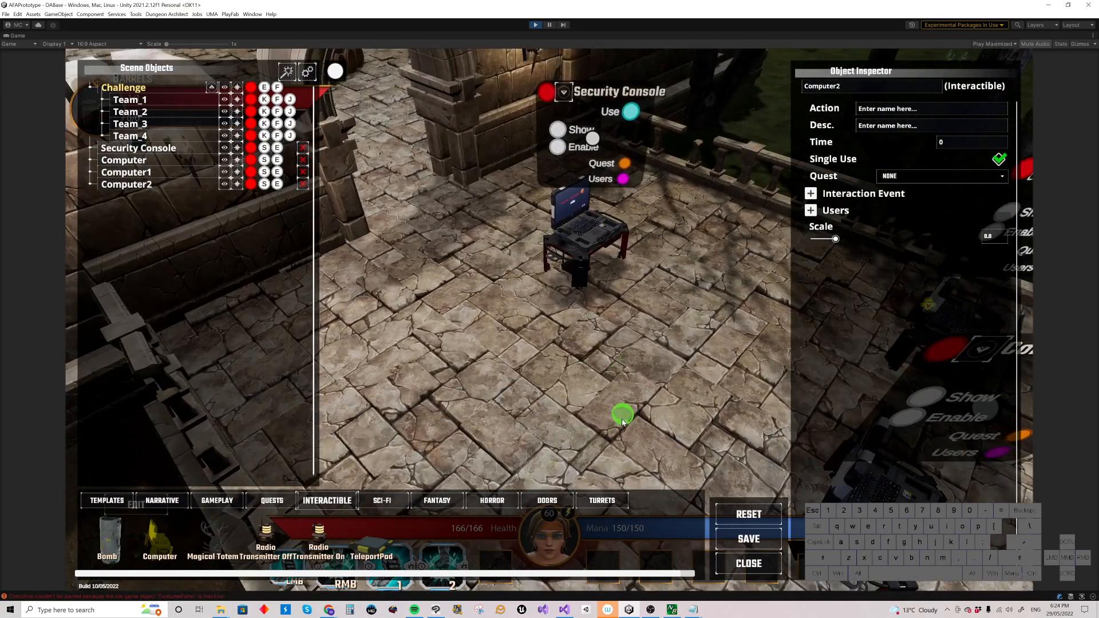
scroll(618, 413, down, 10)
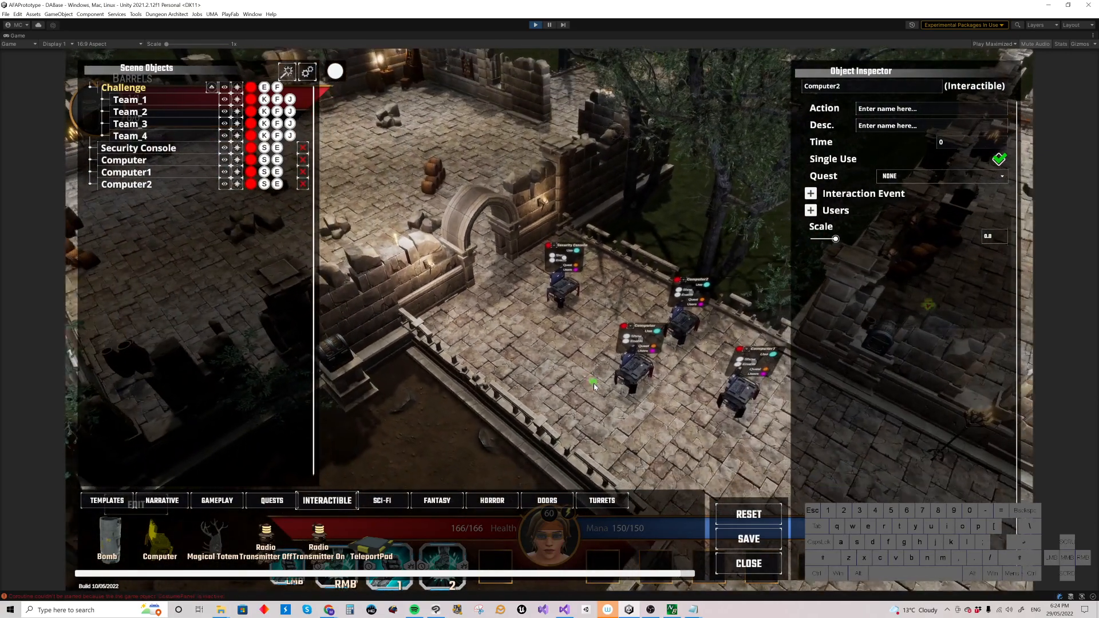
right_drag(584, 353, 547, 380)
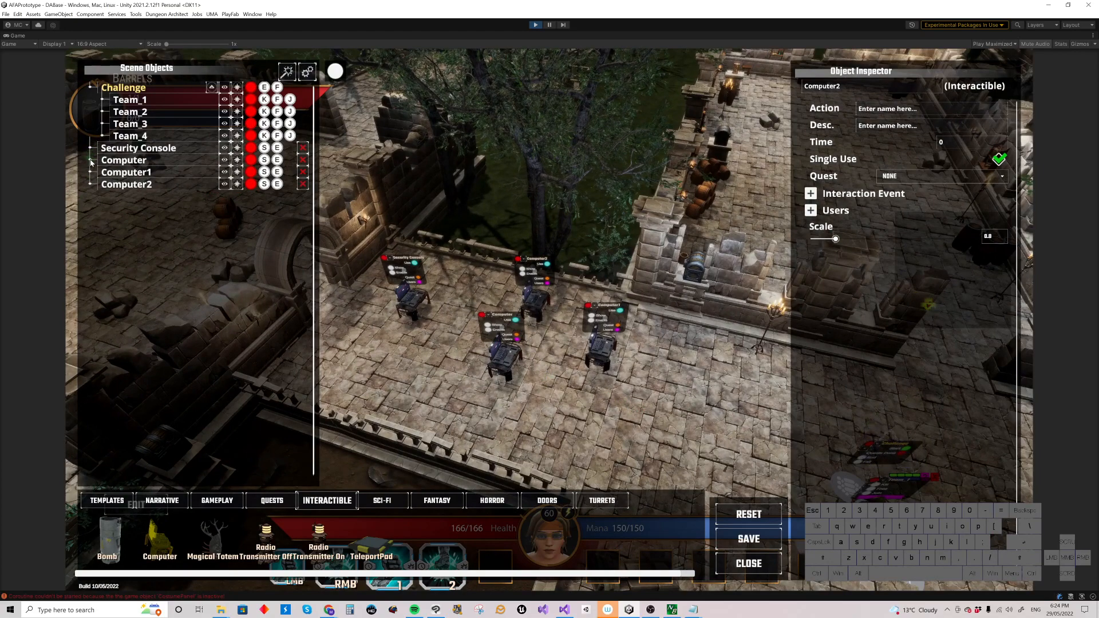
Step: Parent Computer, Computer1 and Computer2 under the Security Console in the scene objects list and collapse the group
drag(90, 162, 131, 150)
drag(90, 185, 140, 150)
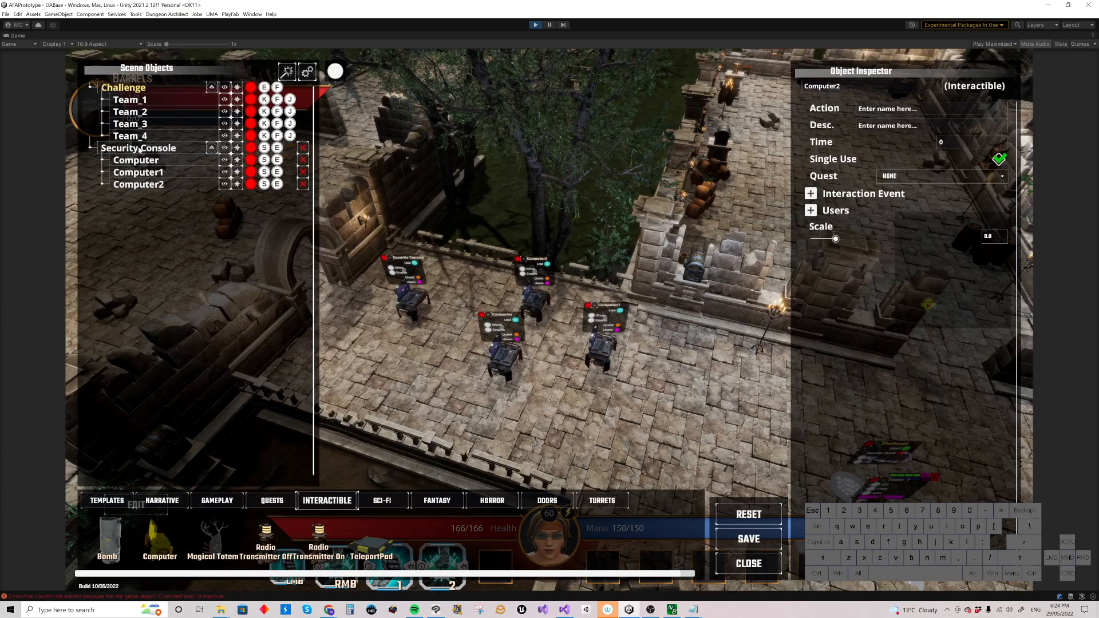
click(211, 148)
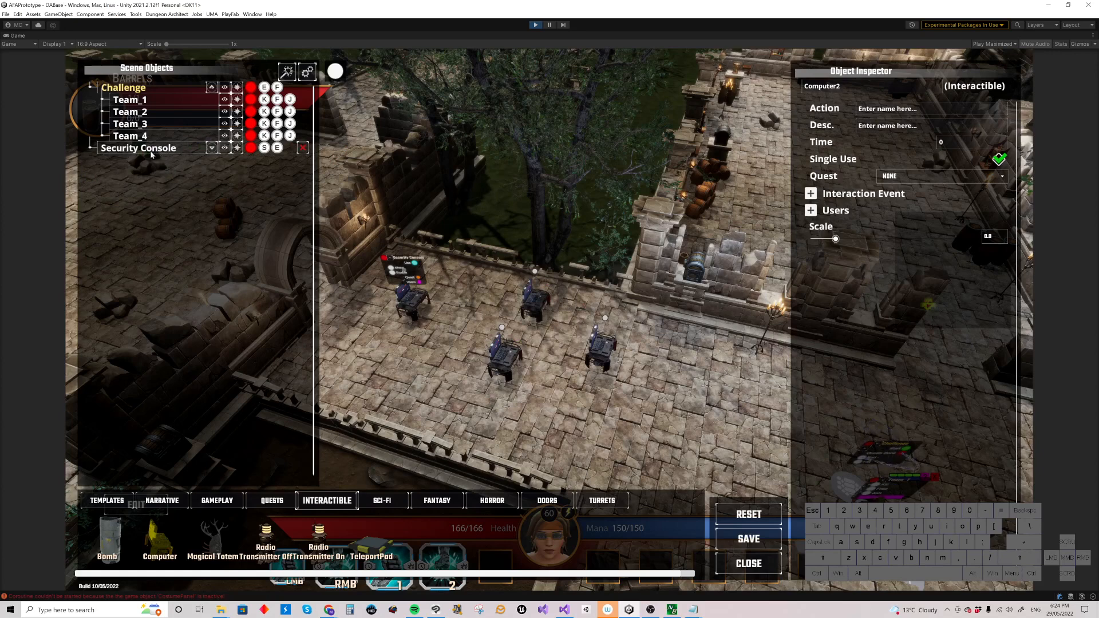
click(211, 87)
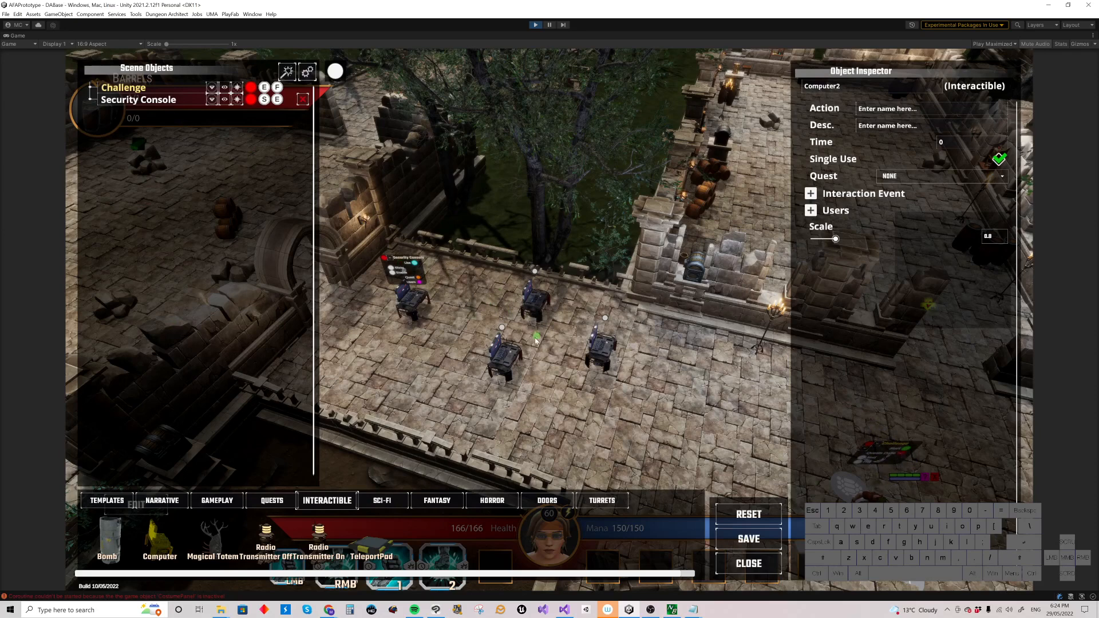
click(211, 99)
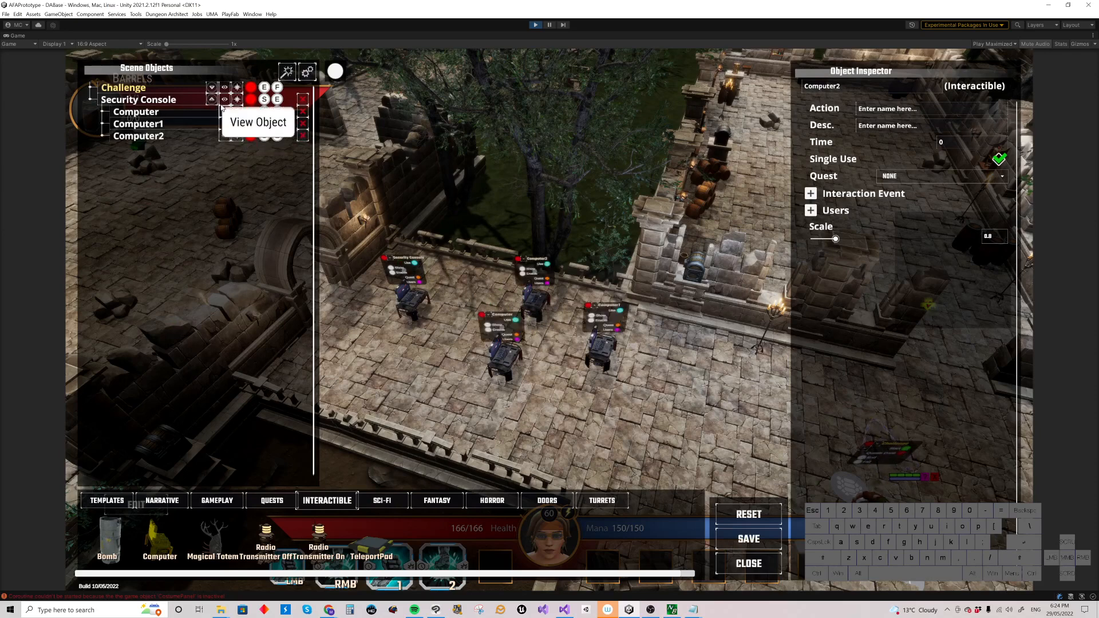
click(213, 102)
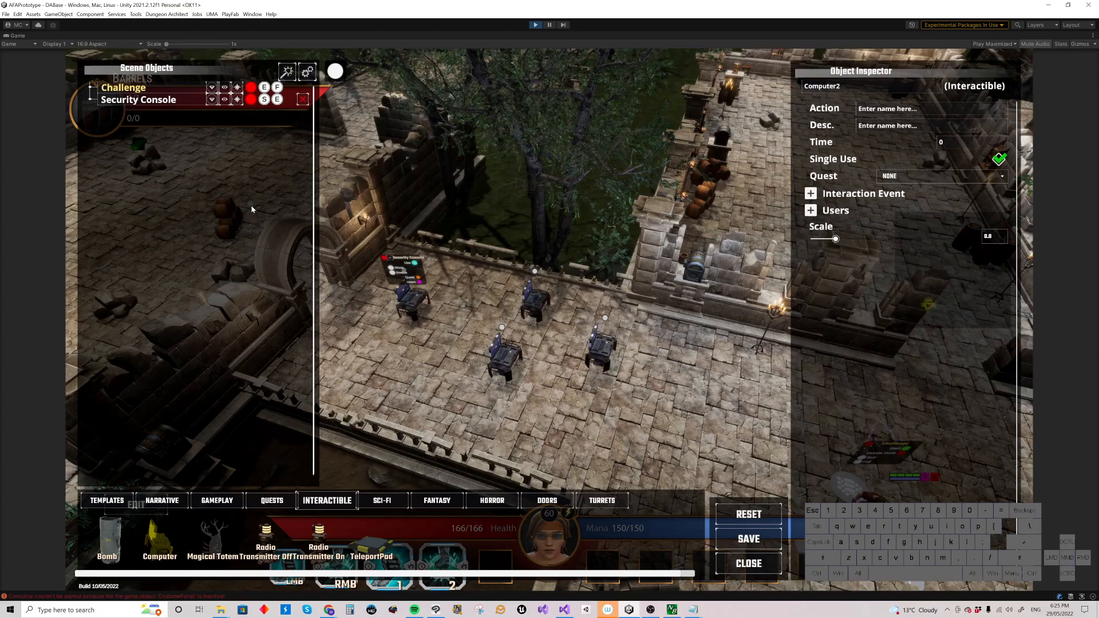
Step: Move the Security Console together with its child computers slightly to the right on the walkway
click(412, 301)
drag(420, 304, 436, 353)
scroll(436, 353, down, 8)
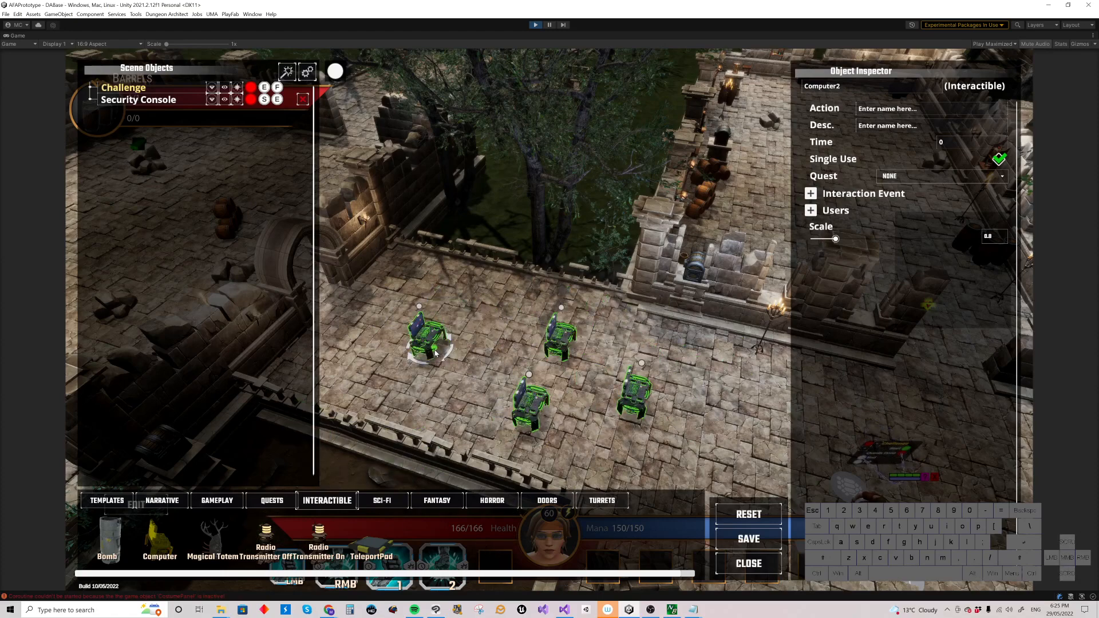
scroll(436, 353, down, 6)
drag(436, 353, 463, 351)
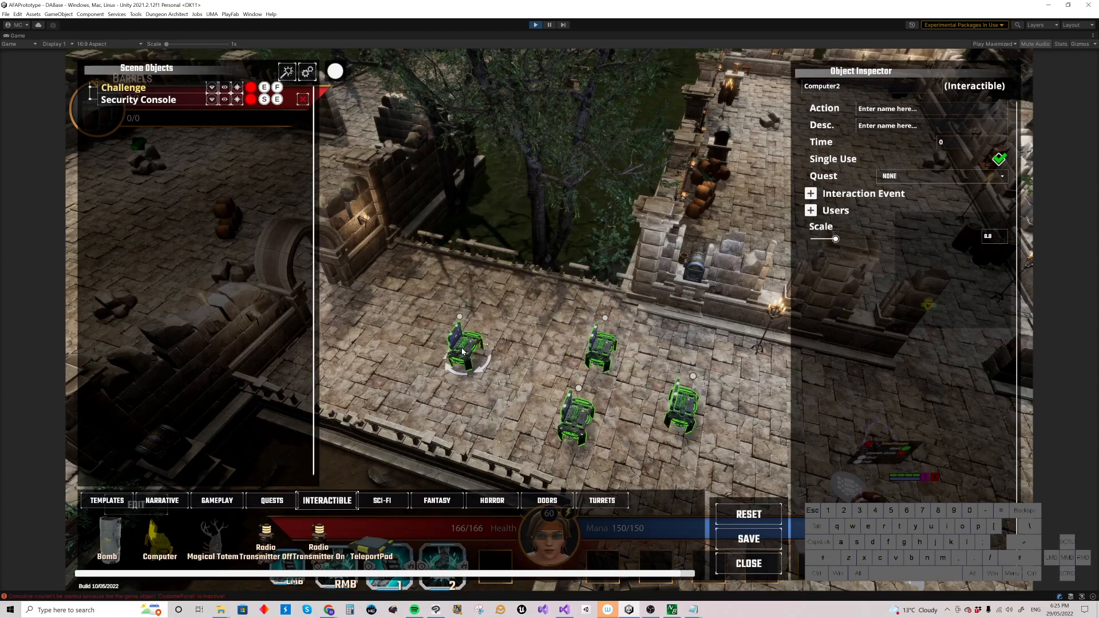
click(462, 351)
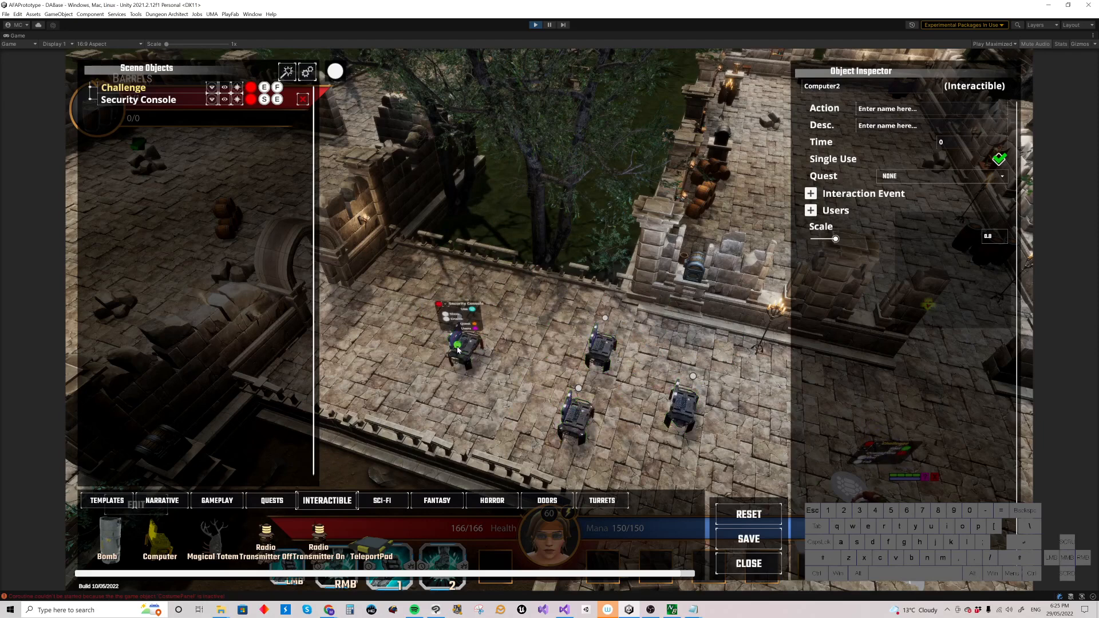
Step: Expand the Security Console's children and inspect the editor settings
click(211, 99)
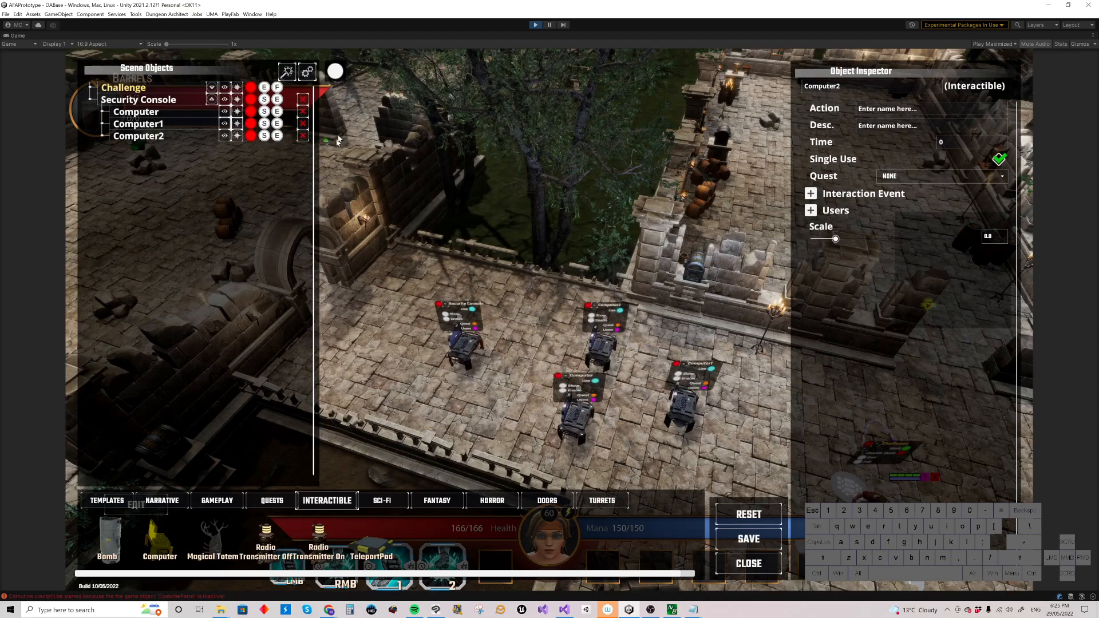
click(307, 71)
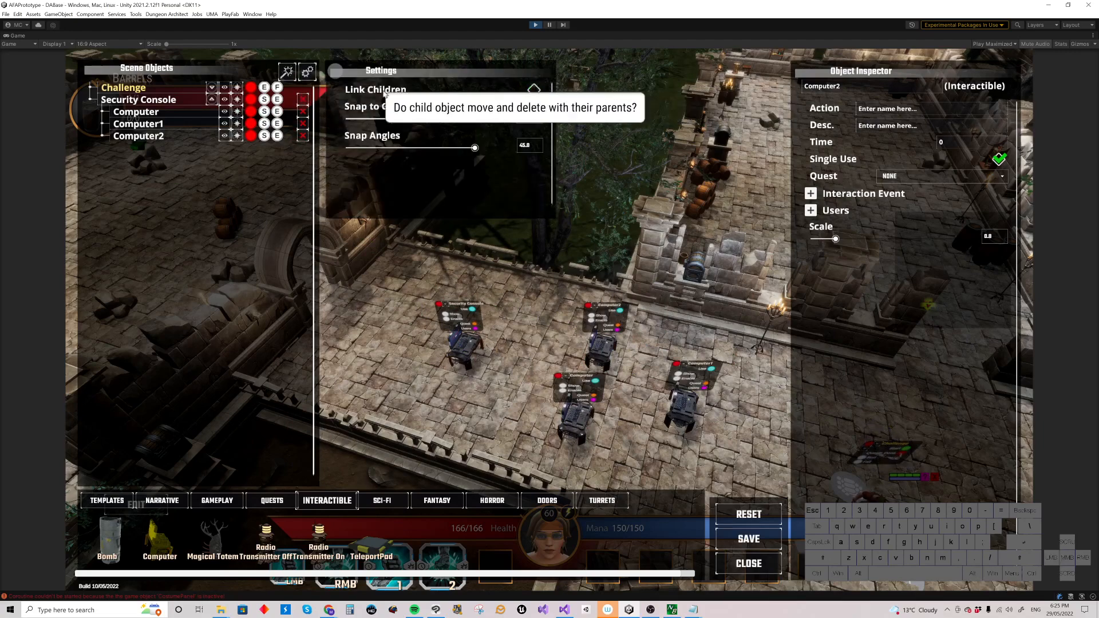
click(307, 71)
Step: Try moving the Security Console on its own and set it back in place
drag(463, 347, 502, 351)
click(501, 350)
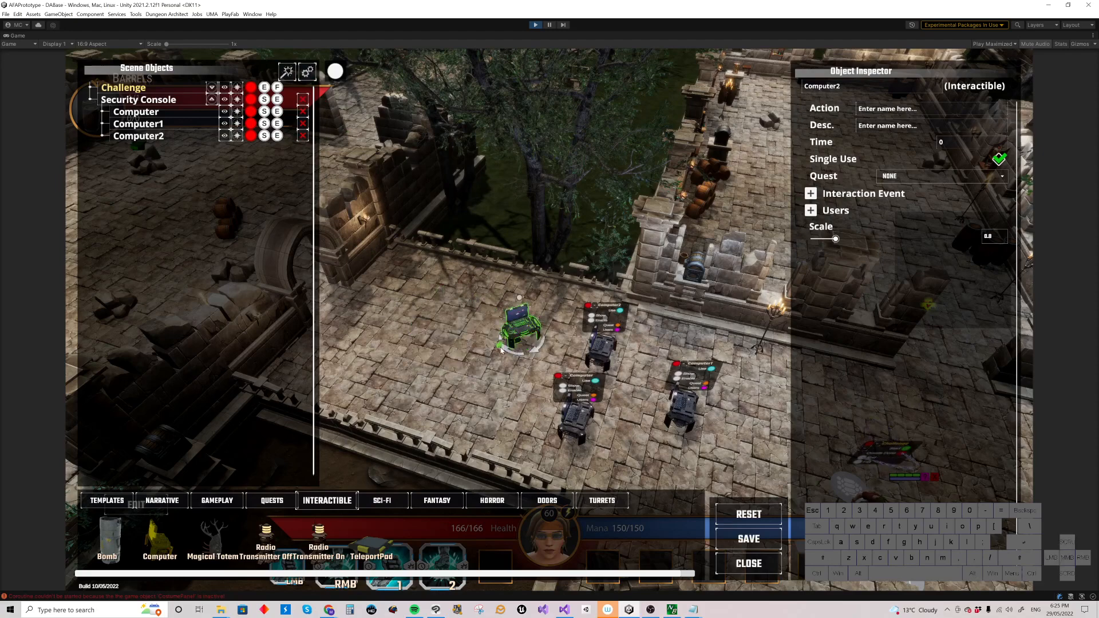
click(498, 349)
click(498, 351)
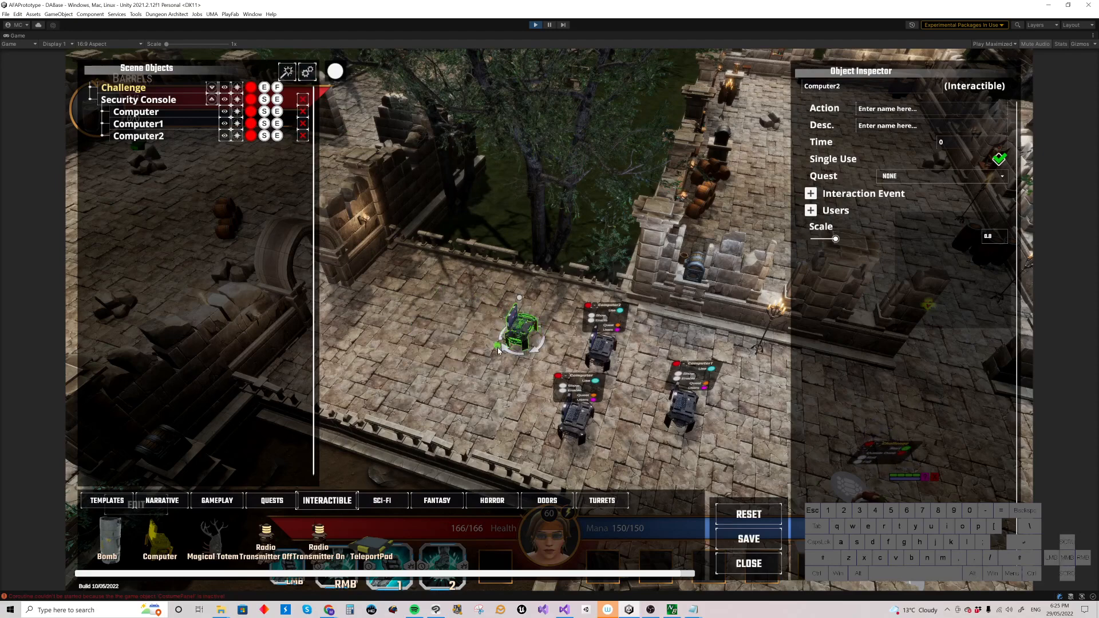
drag(498, 350, 475, 356)
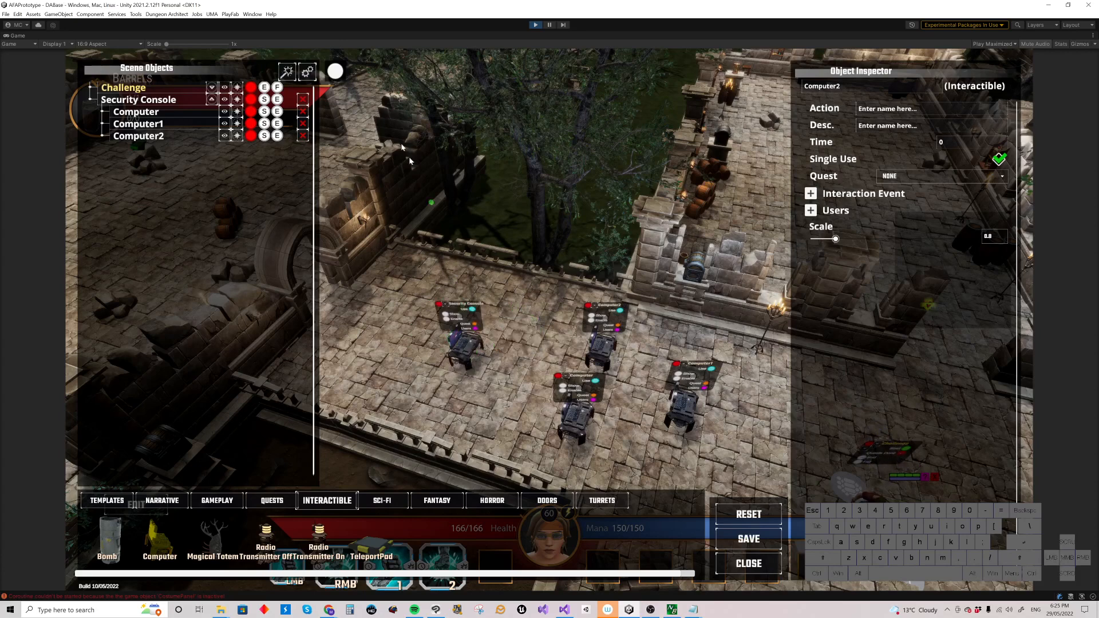
Step: Enable Link Children in the settings and move Computer below Computer2 in the scene objects list
click(308, 71)
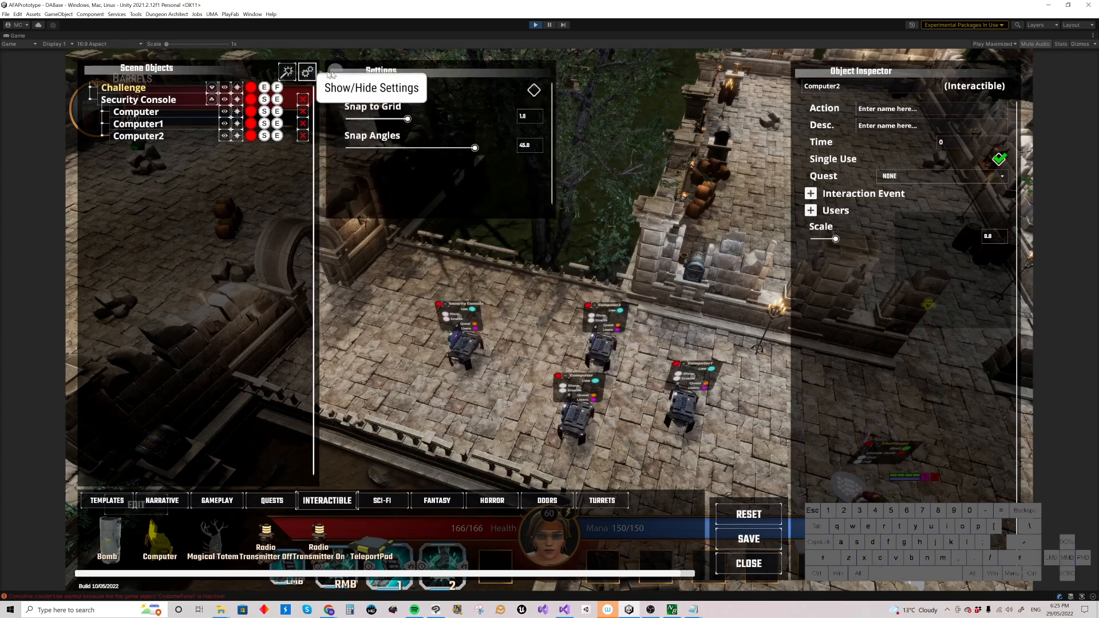
click(533, 90)
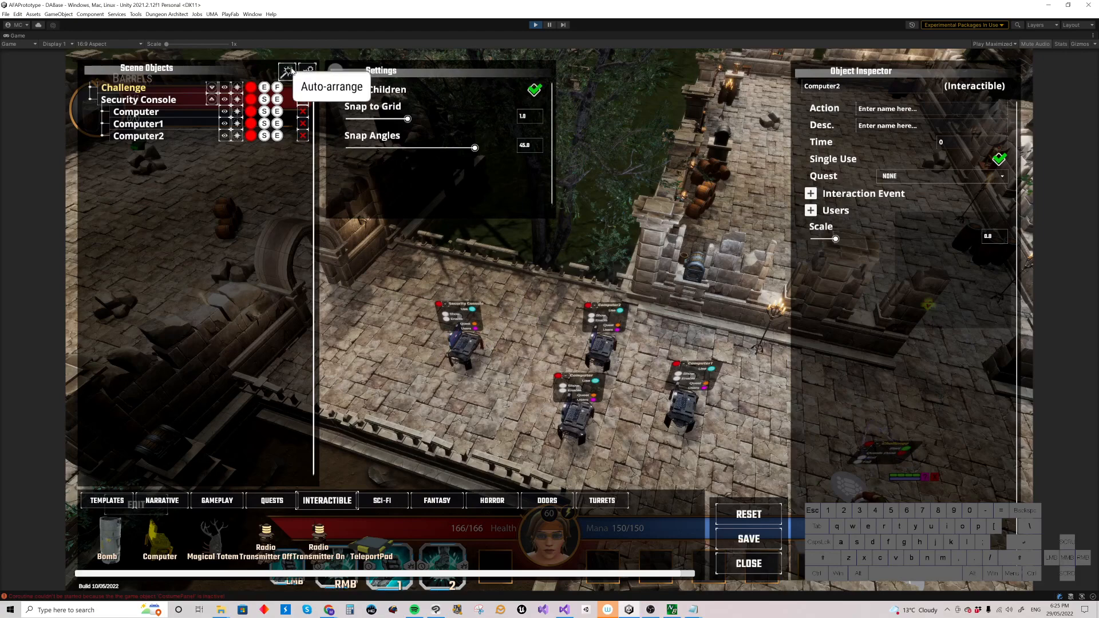
click(336, 71)
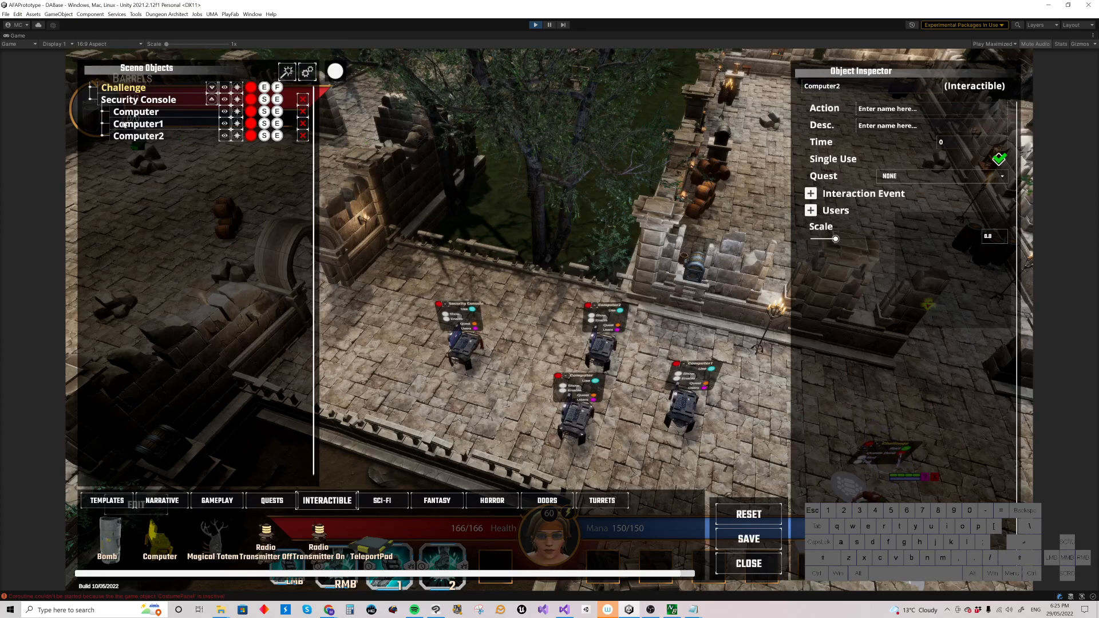
mouse_move(104, 113)
mouse_down()
mouse_move(108, 136)
mouse_move(114, 117)
mouse_move(152, 125)
mouse_move(119, 137)
mouse_move(109, 126)
mouse_up()
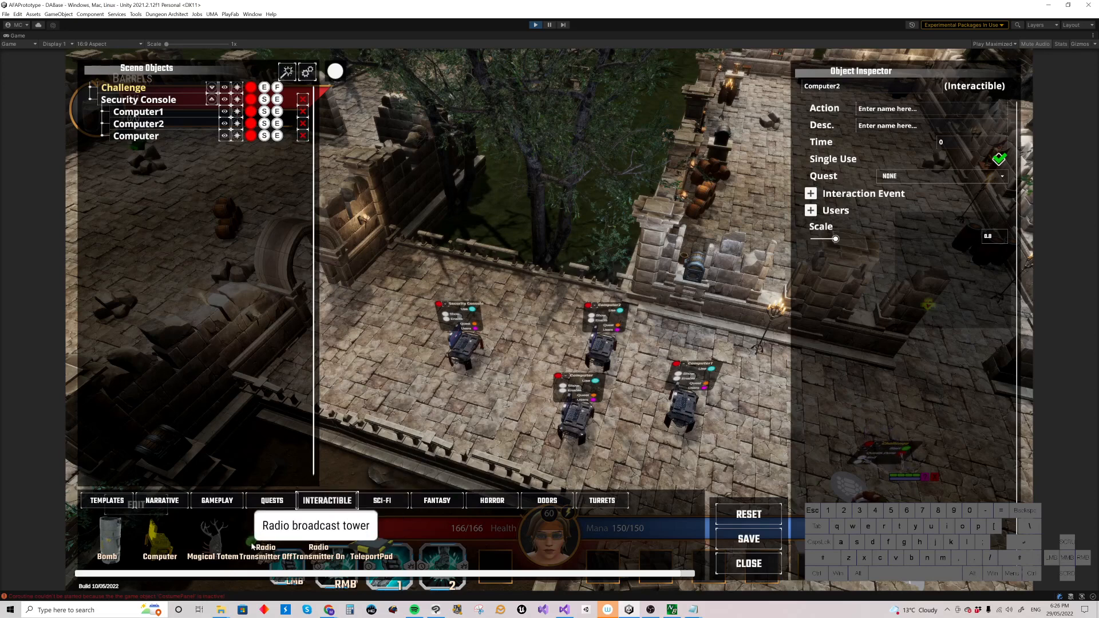
Step: Place a Bomb on the walkway left of the Security Console
click(105, 541)
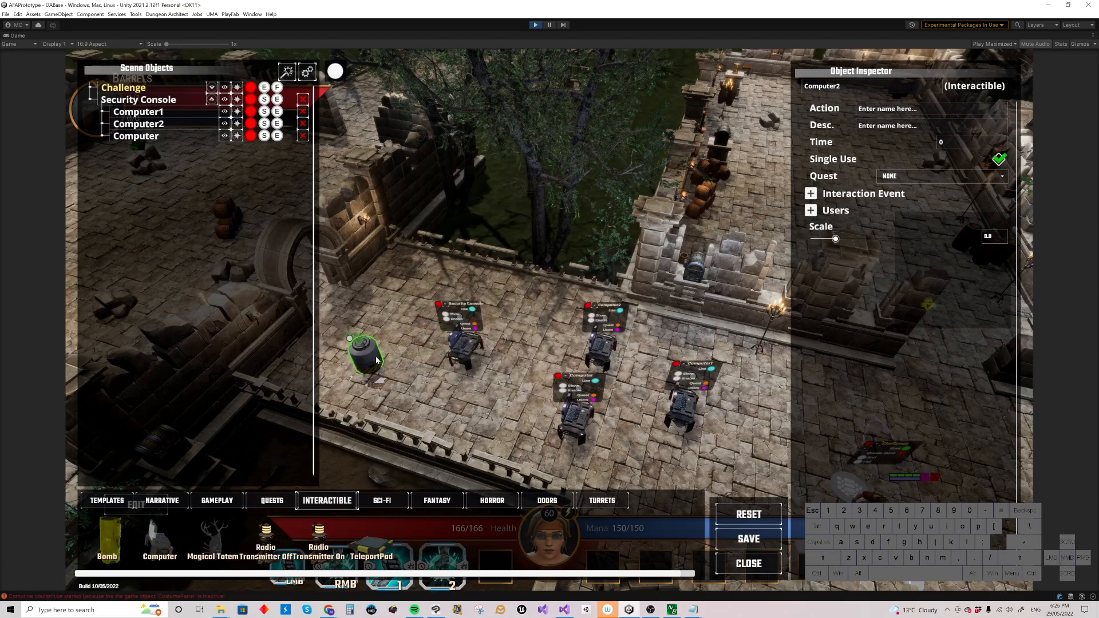
click(385, 359)
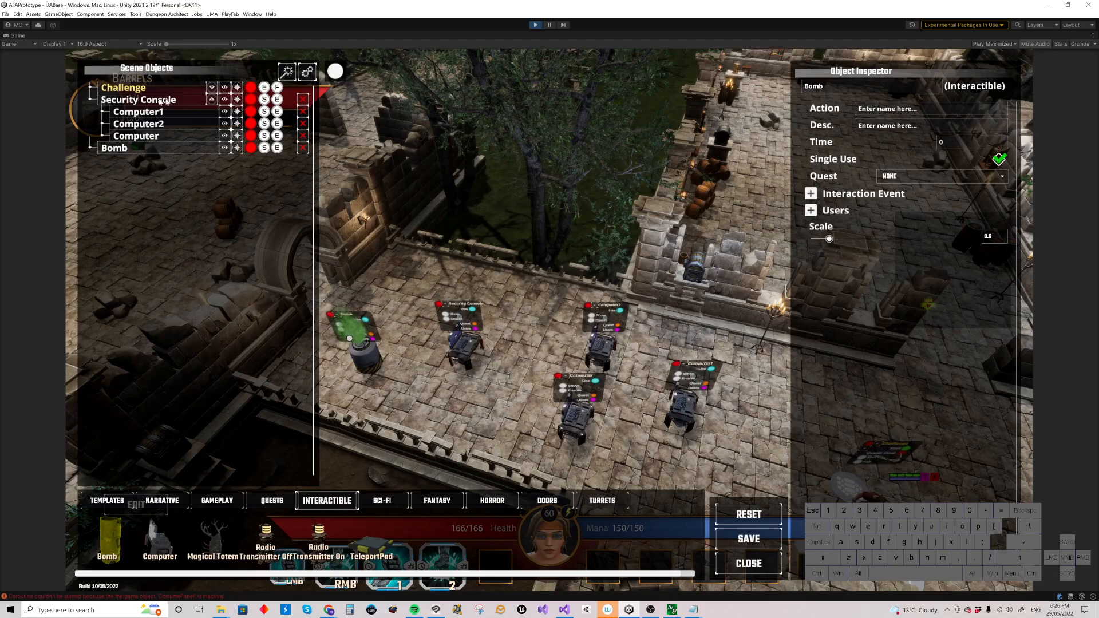
Step: Move the Bomb above the Security Console in the scene objects list and delete it
click(211, 99)
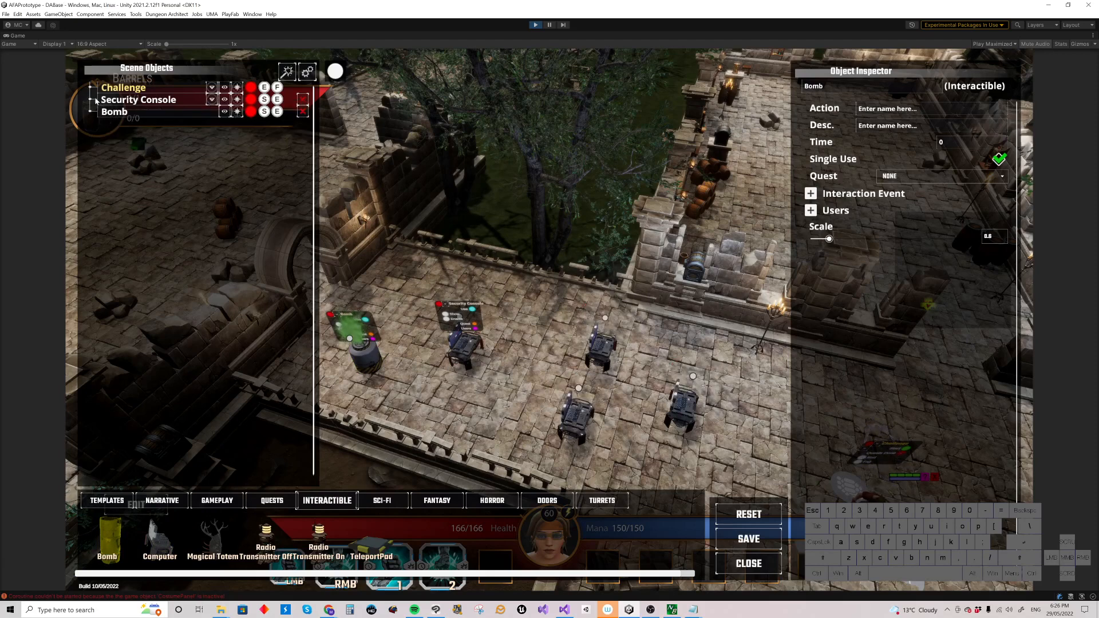
mouse_move(92, 100)
mouse_down()
mouse_move(109, 107)
mouse_move(96, 103)
mouse_up()
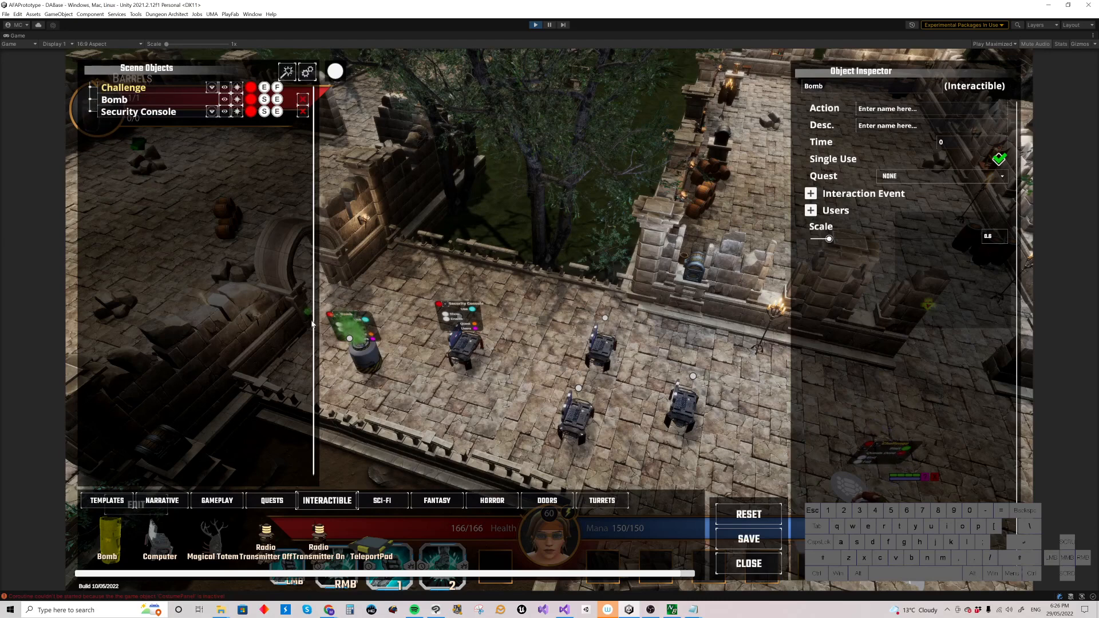
click(302, 99)
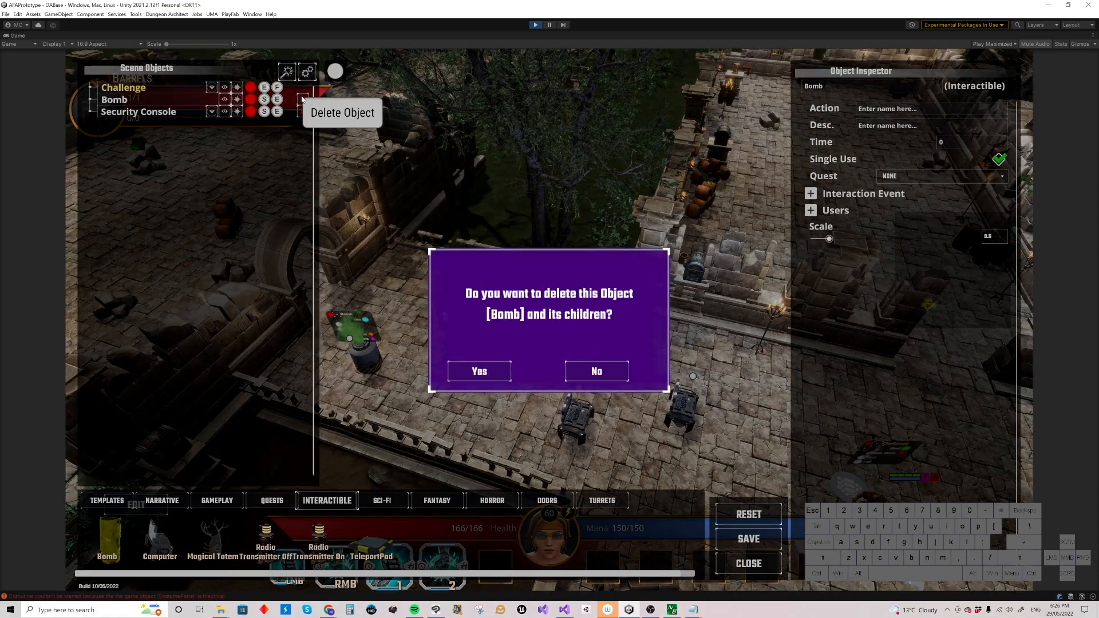
click(480, 375)
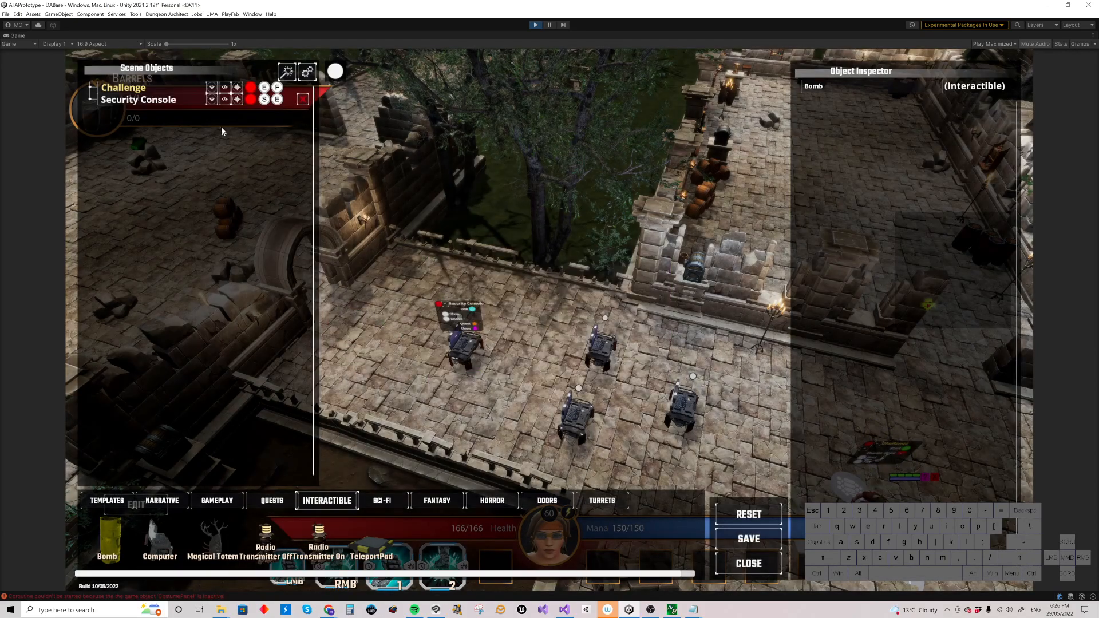
Step: Delete the Security Console together with its child computers
click(211, 100)
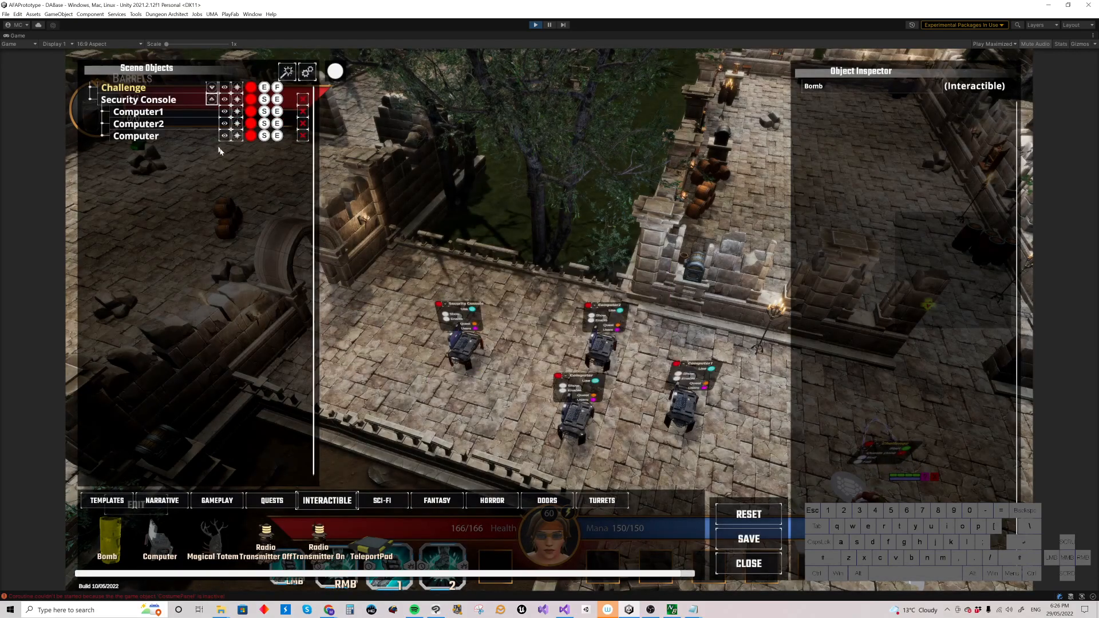
click(304, 100)
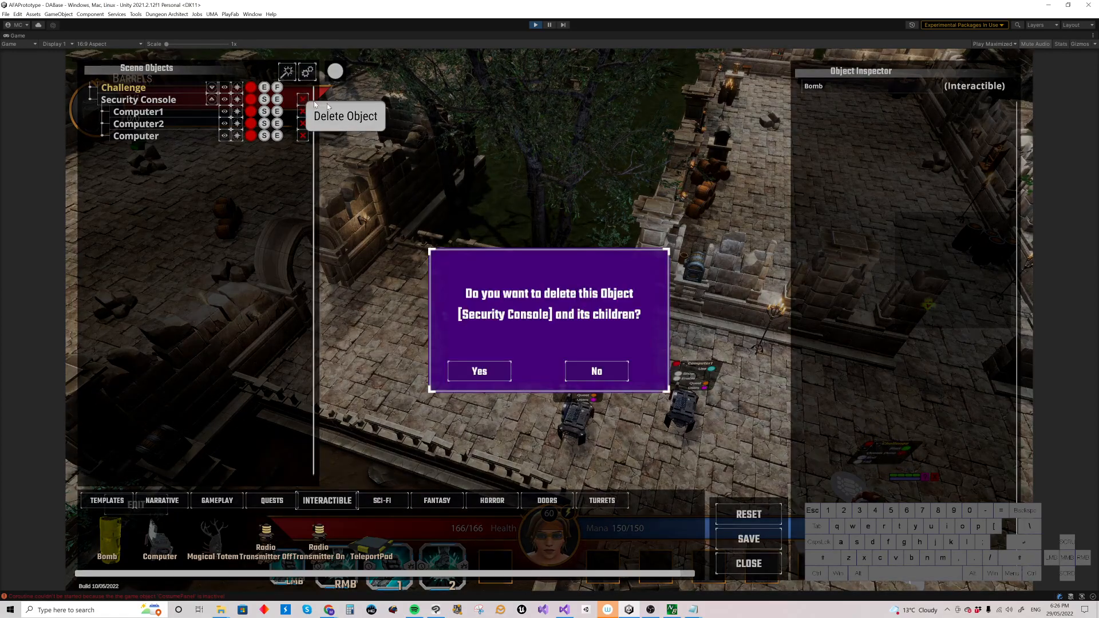
click(488, 373)
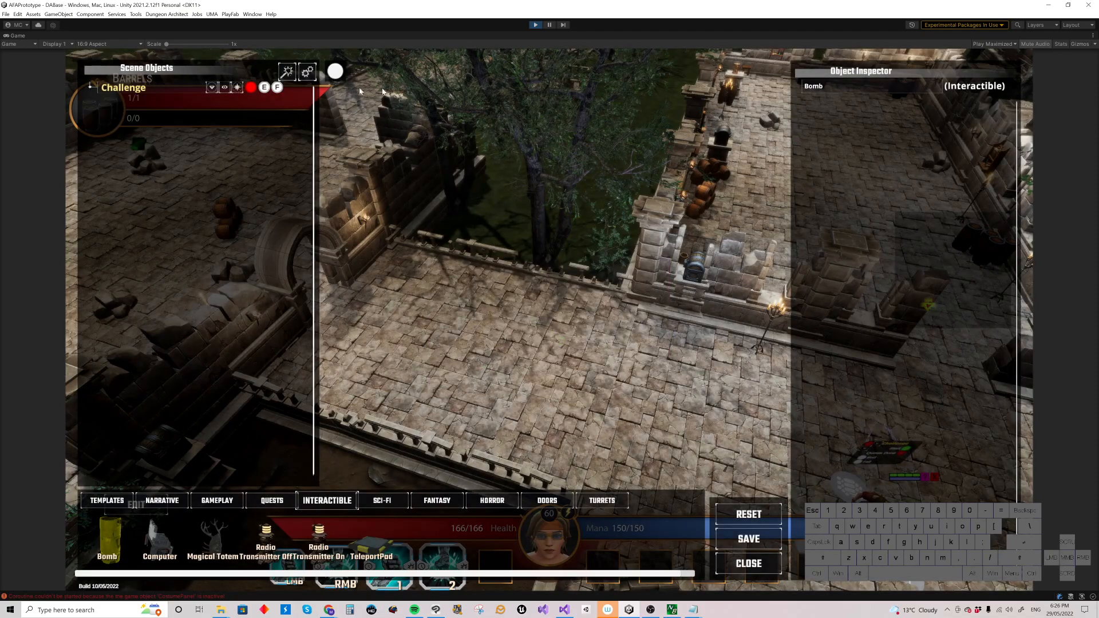
Step: Place a Computer on the walkway and three Bombs around it
drag(165, 548, 472, 332)
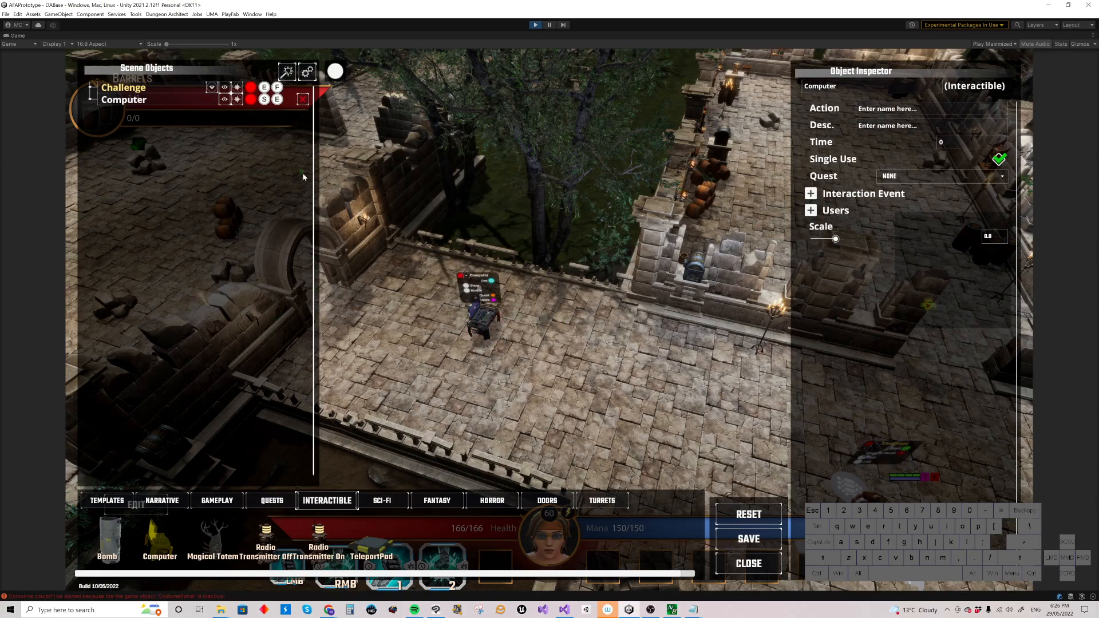
key(p)
drag(98, 551, 443, 372)
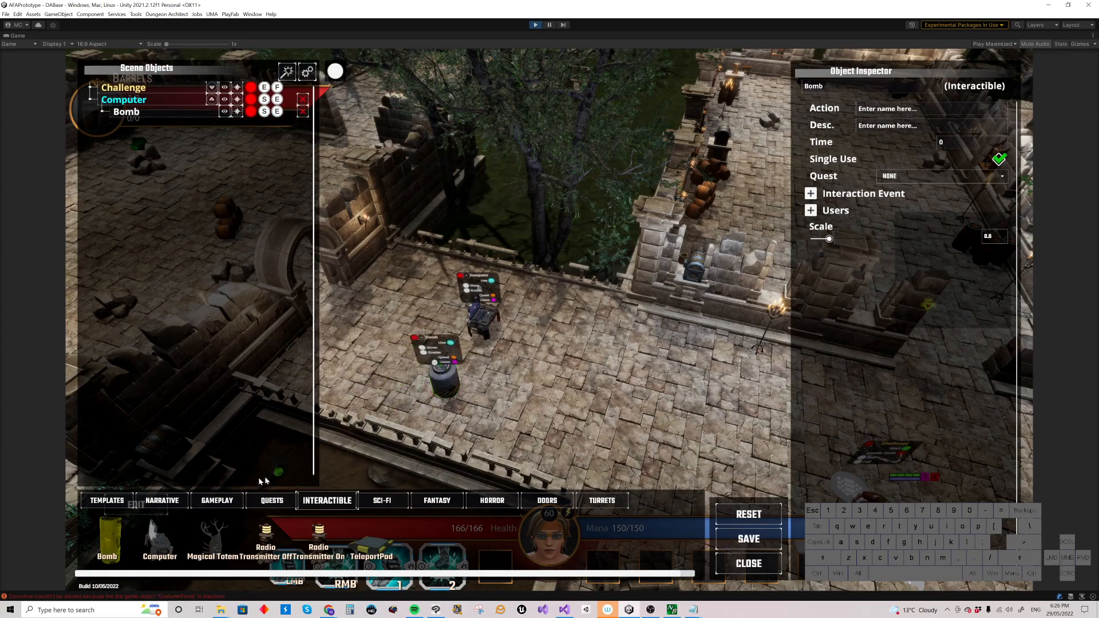
drag(107, 541, 561, 339)
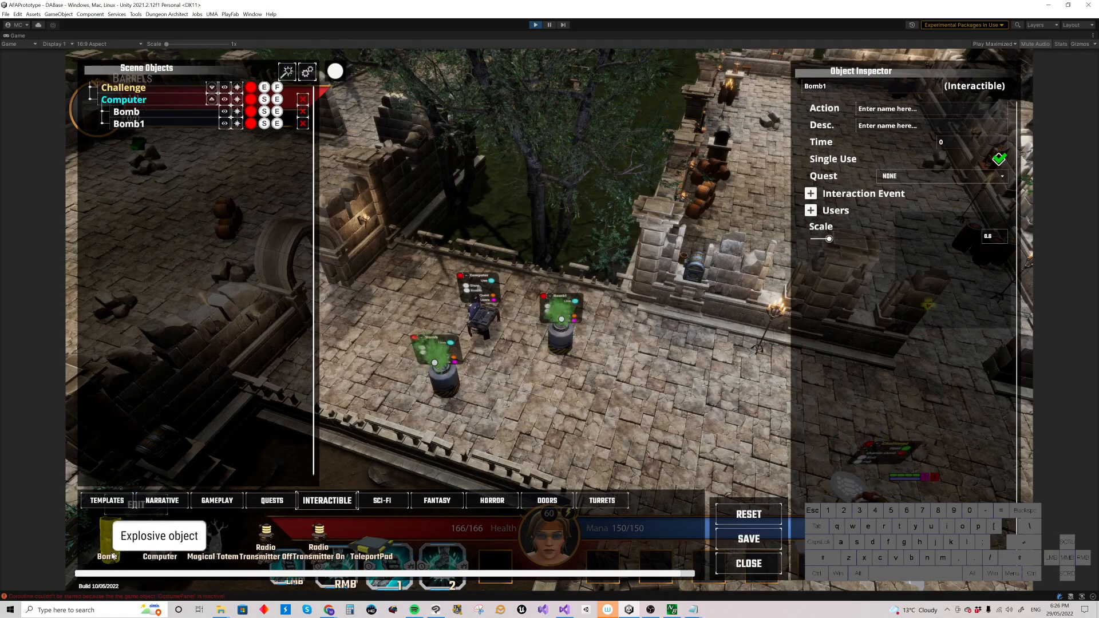
drag(165, 536, 414, 302)
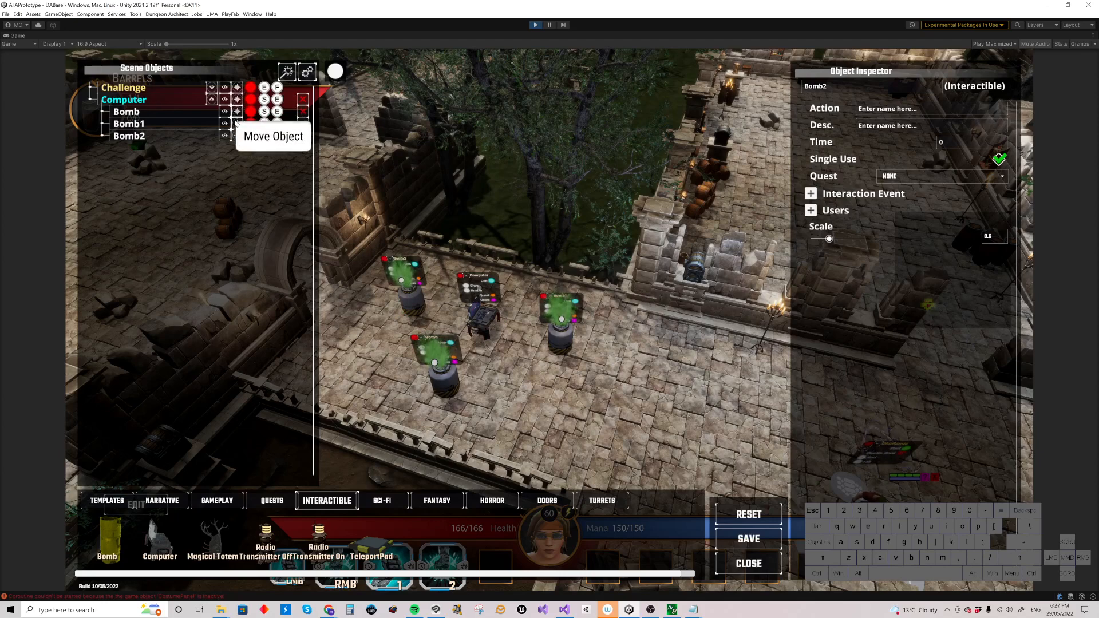
Step: Move the Computer with its attached Bombs to the right along the walkway
click(114, 136)
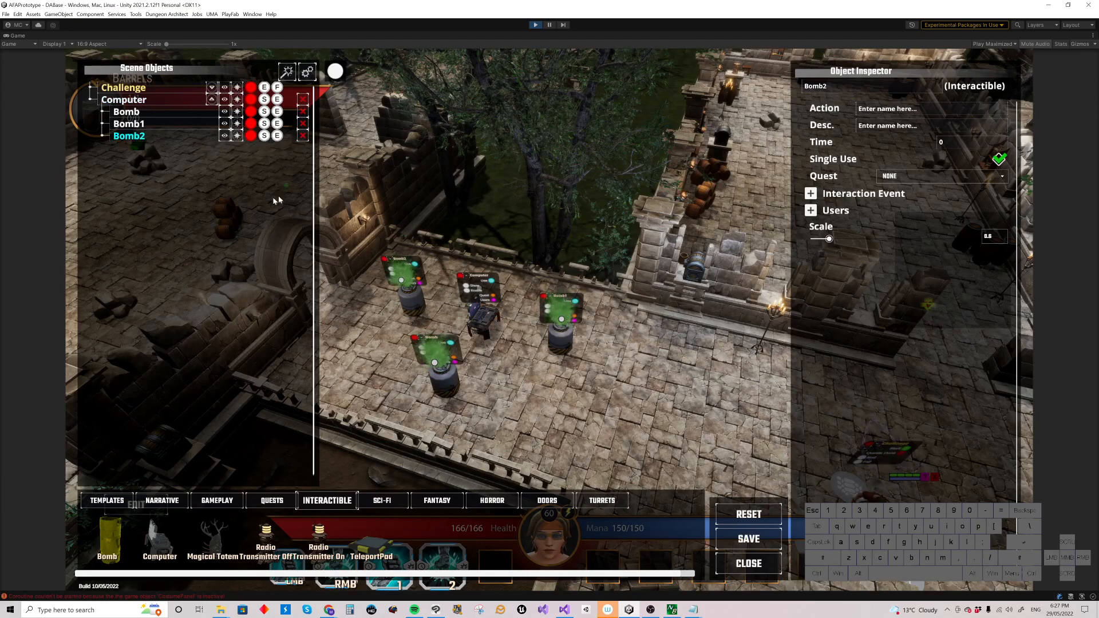
mouse_move(853, 146)
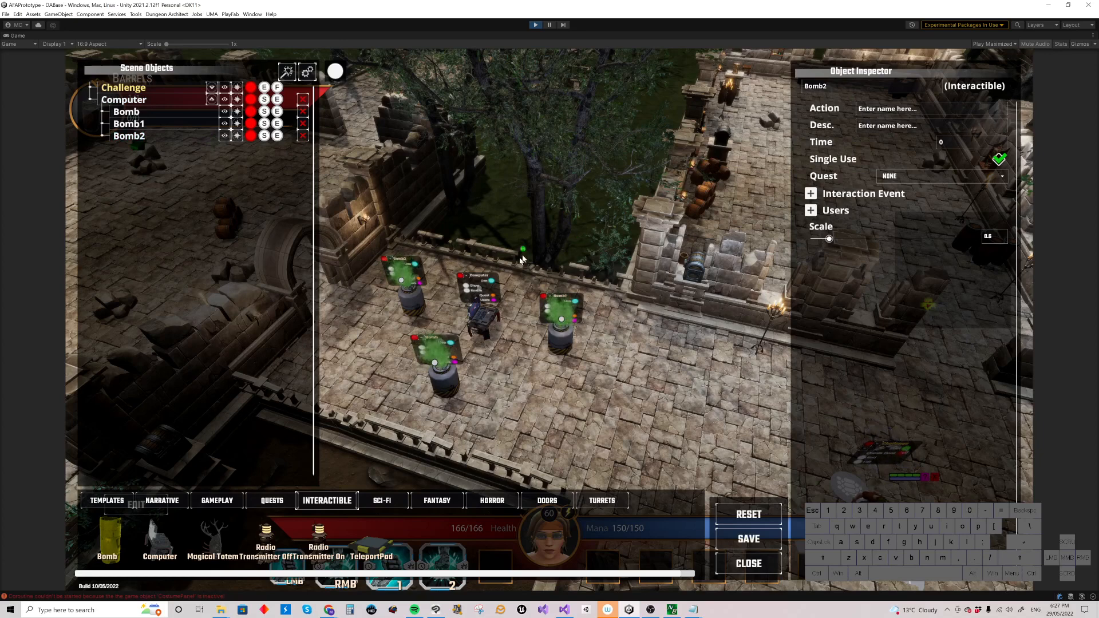
mouse_move(482, 323)
mouse_down()
mouse_move(528, 338)
mouse_move(467, 323)
mouse_up()
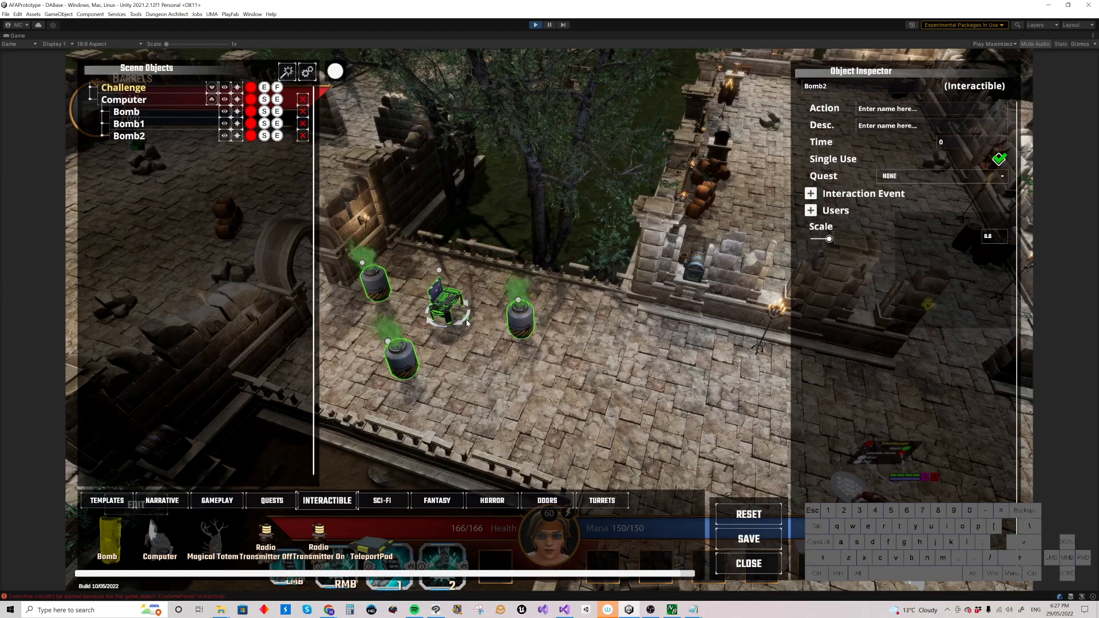
drag(467, 324, 546, 311)
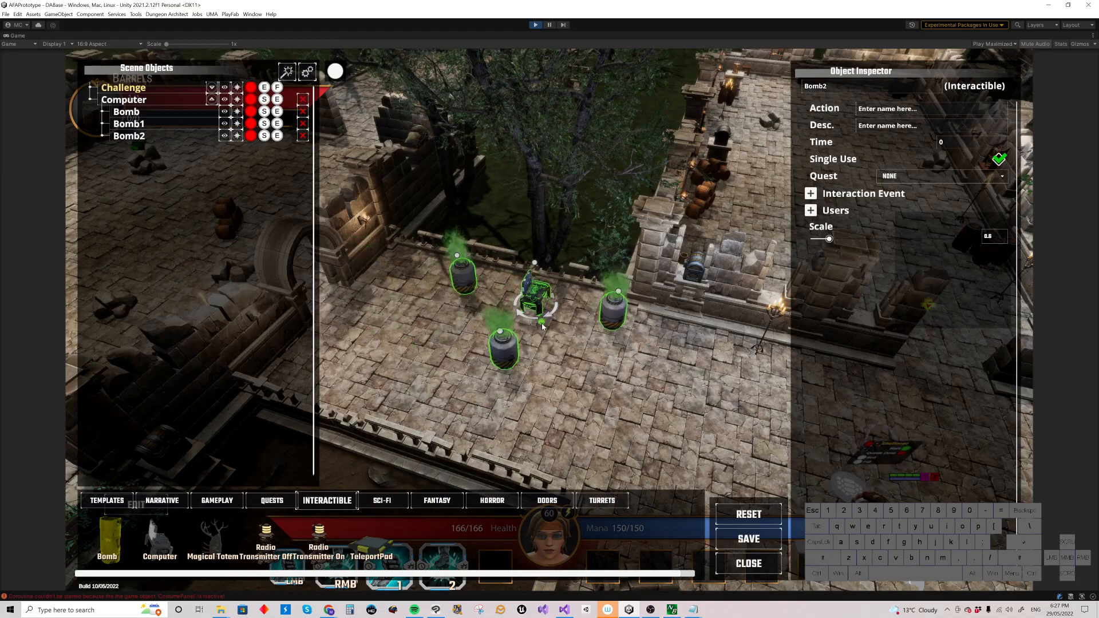
click(538, 327)
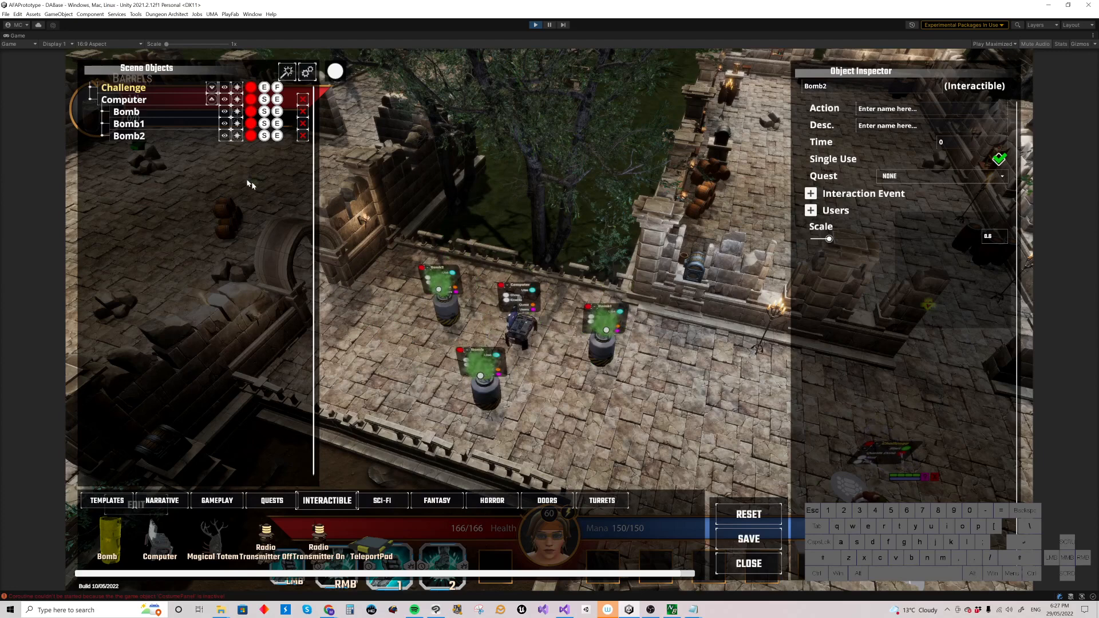
Step: Turn off Link Children in the settings and delete only the Computer, keeping its Bombs
click(308, 71)
click(534, 89)
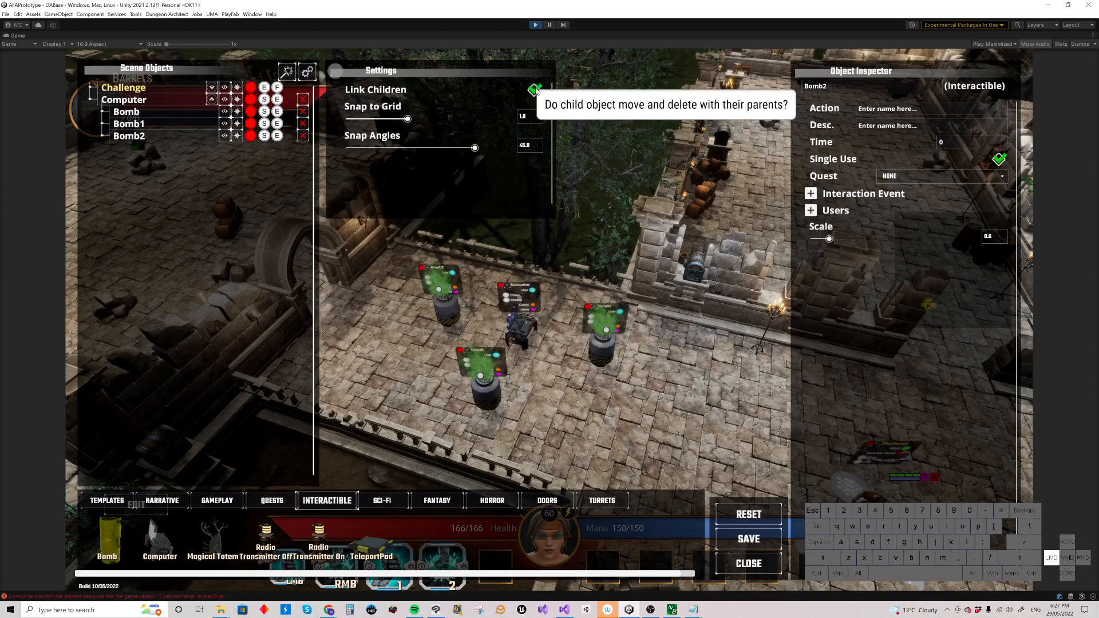
click(308, 71)
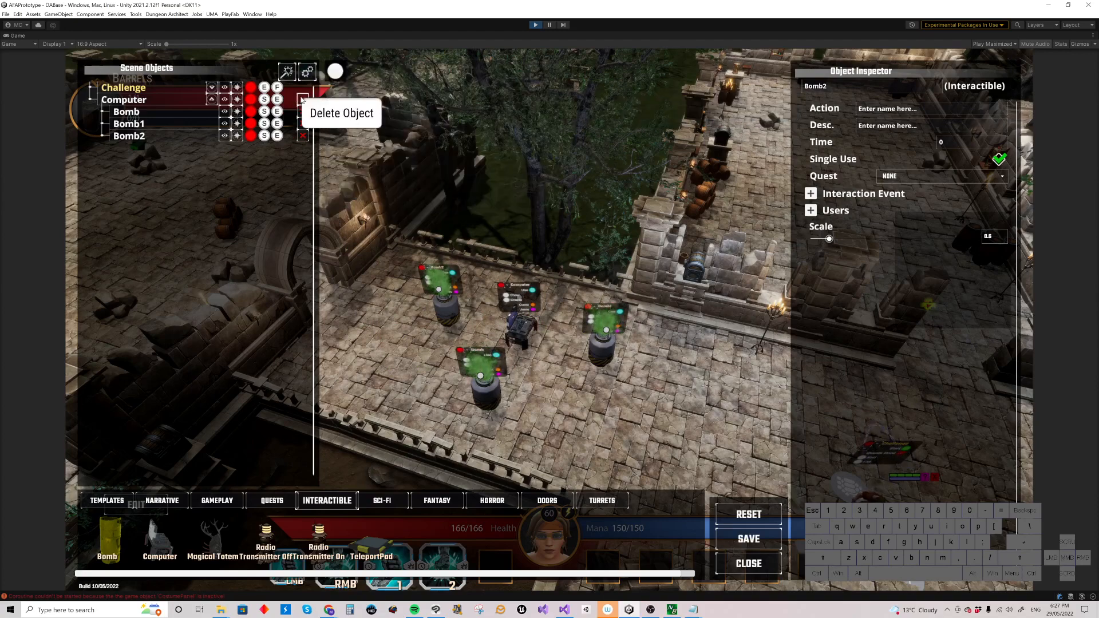
click(302, 99)
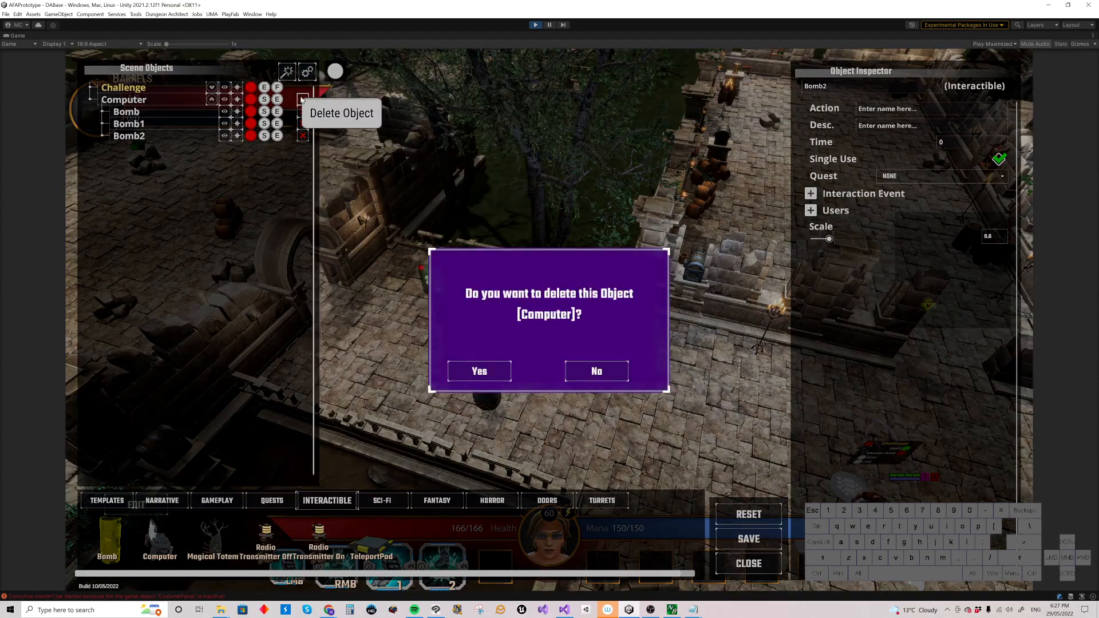
click(479, 372)
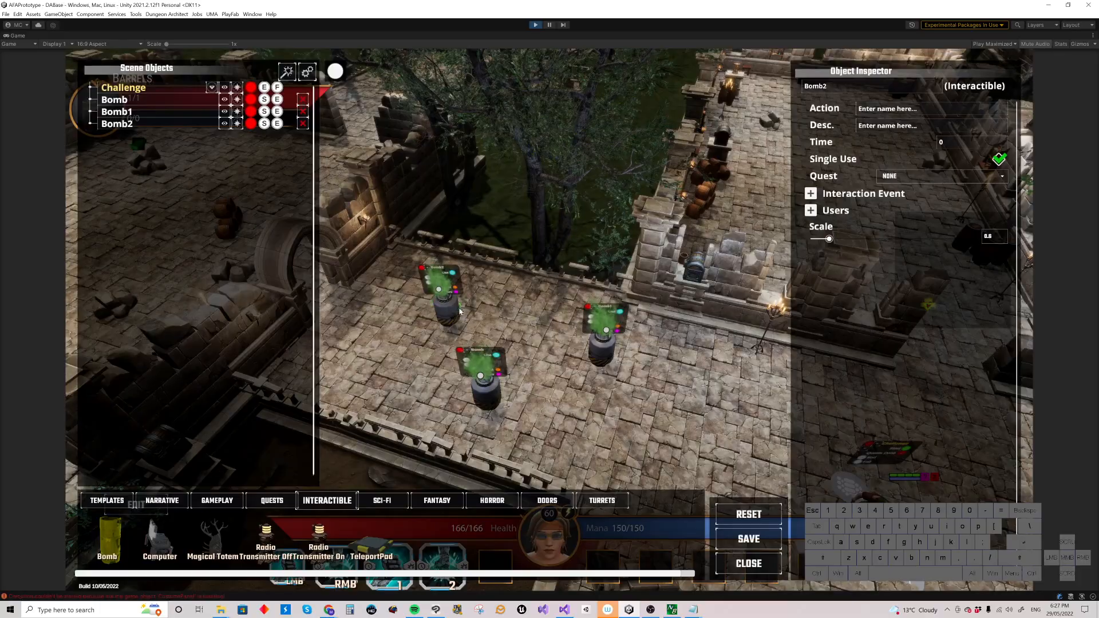
Step: Move Bomb1 to the open courtyard near the barrels
right_drag(479, 308, 562, 265)
key(w)
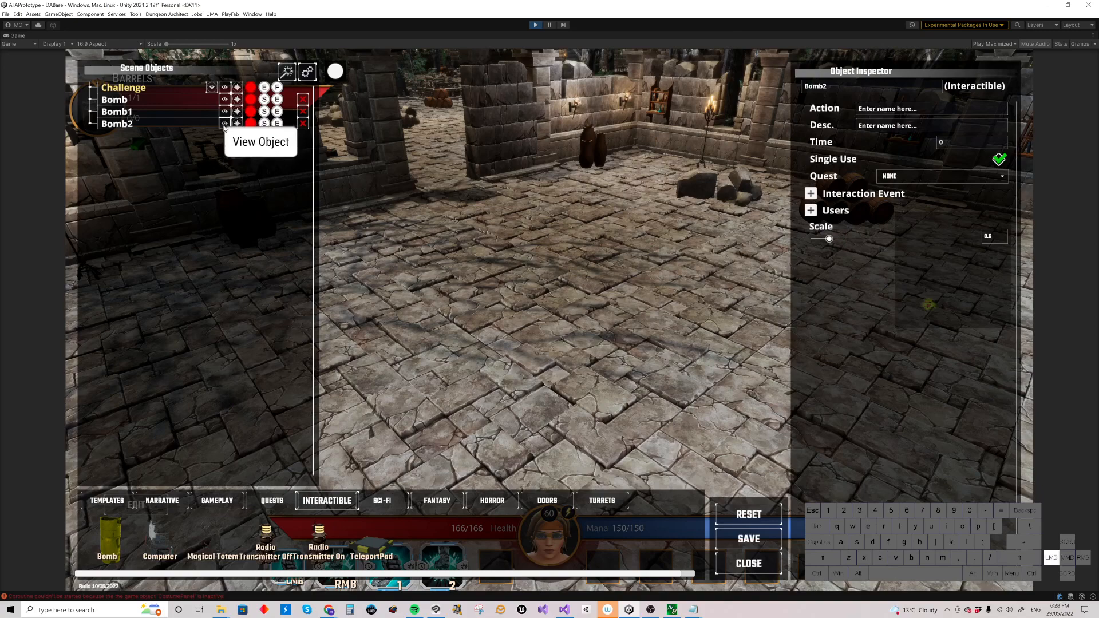
click(224, 124)
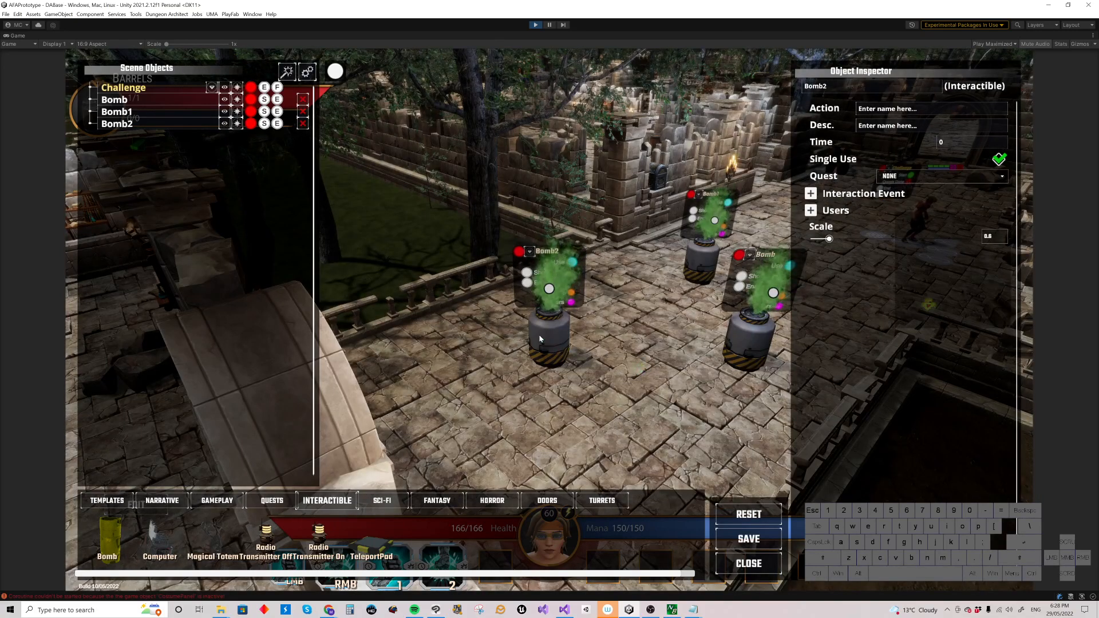
right_drag(564, 367, 583, 357)
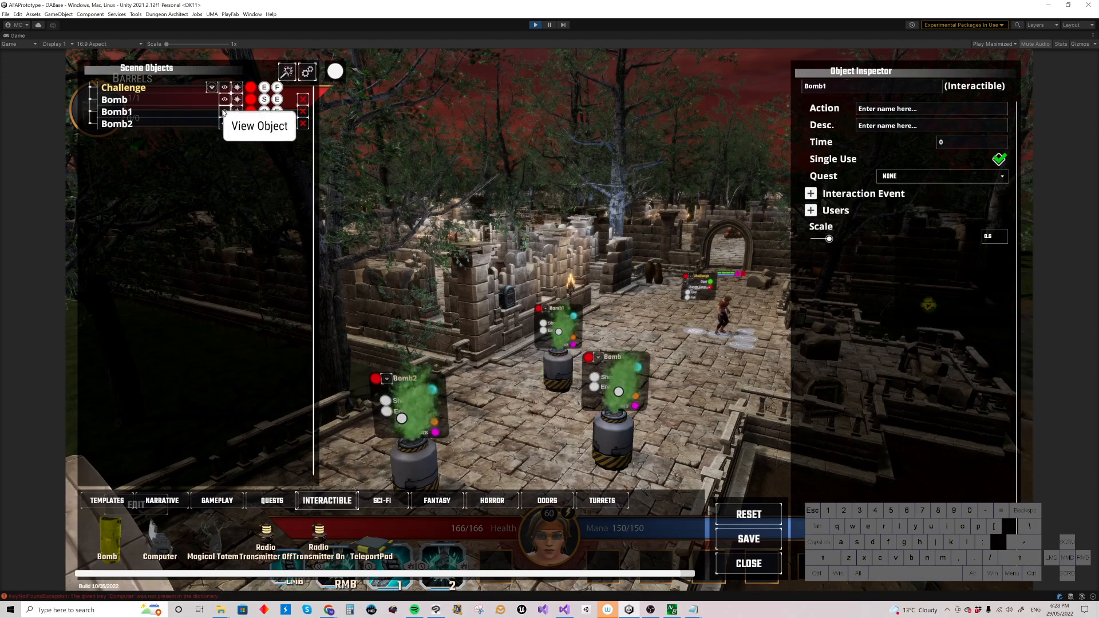
key(w)
right_drag(292, 153, 436, 133)
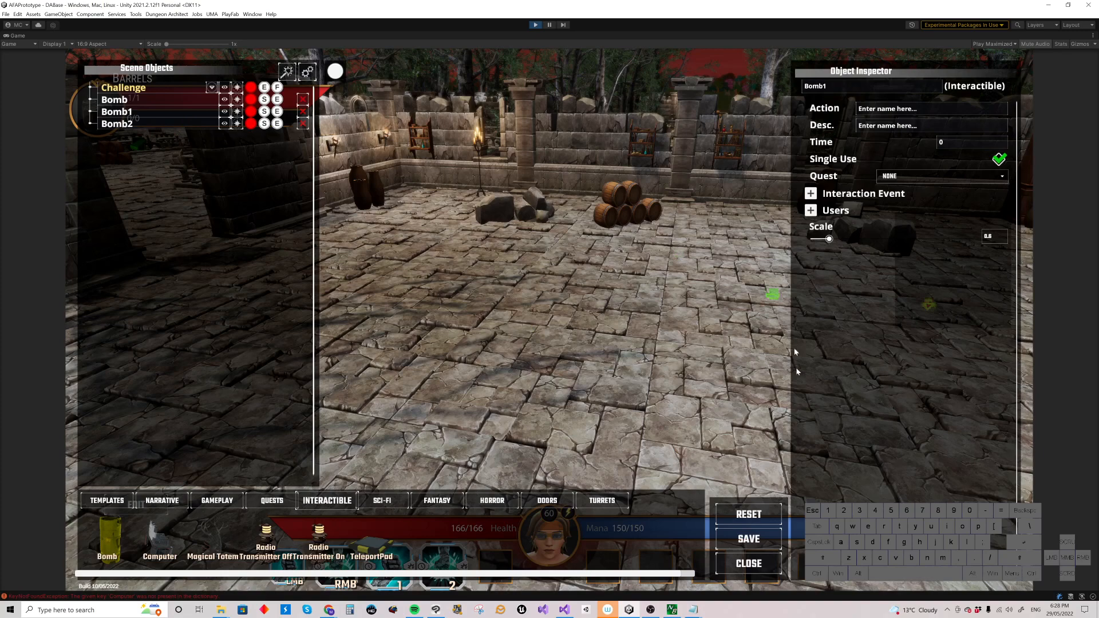
click(239, 112)
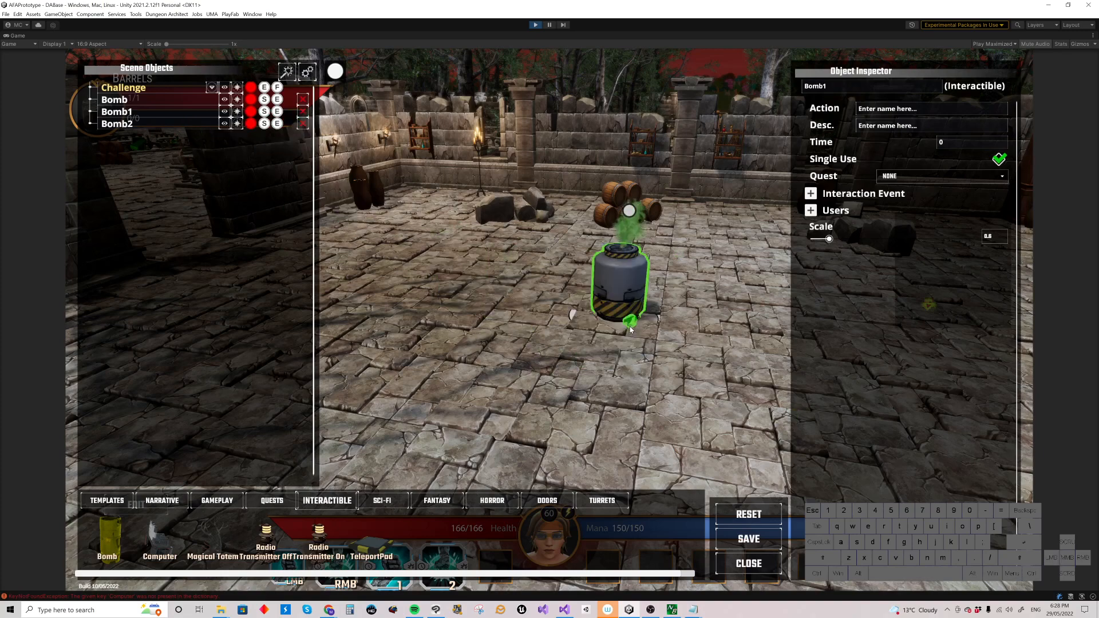
click(630, 329)
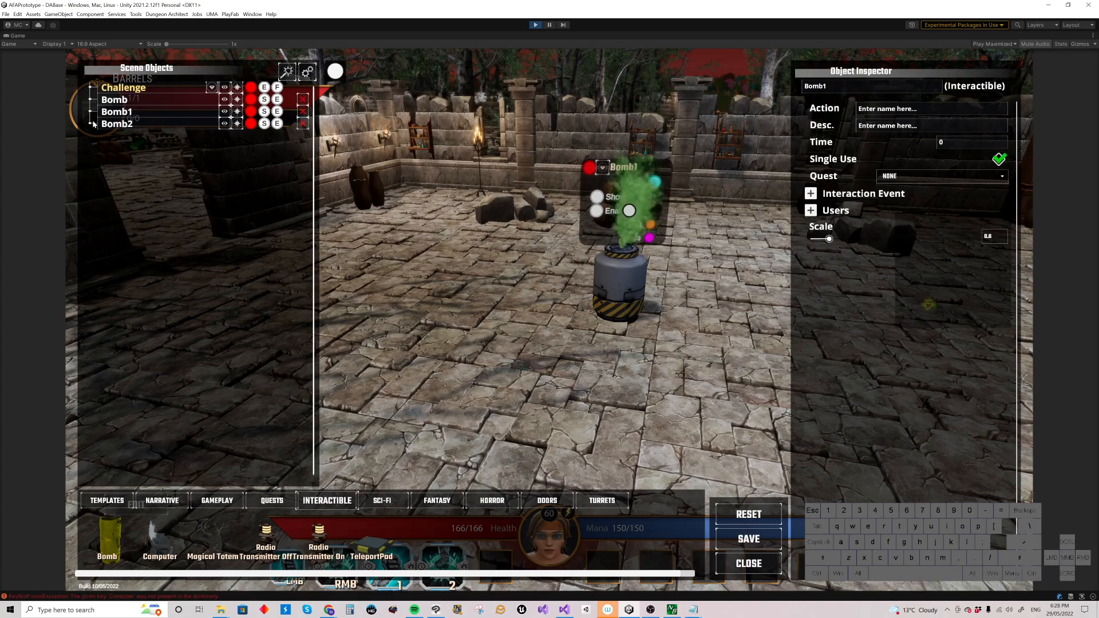
Step: Nest Bomb2 under Bomb in the scene objects list and move Bomb next to Bomb1
drag(96, 123, 107, 102)
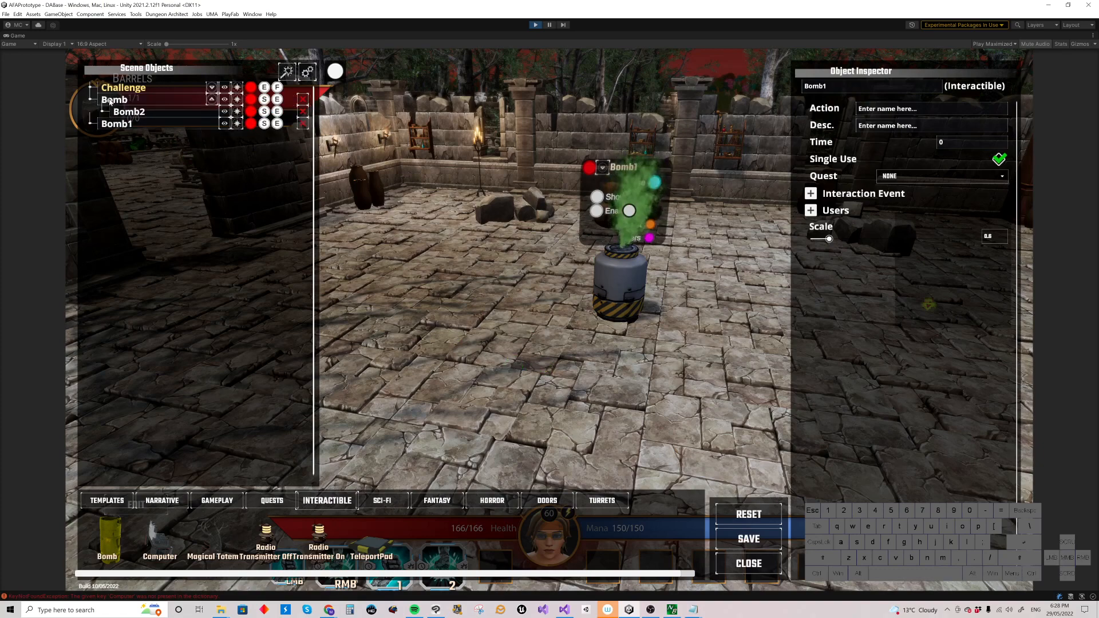
click(241, 102)
click(527, 348)
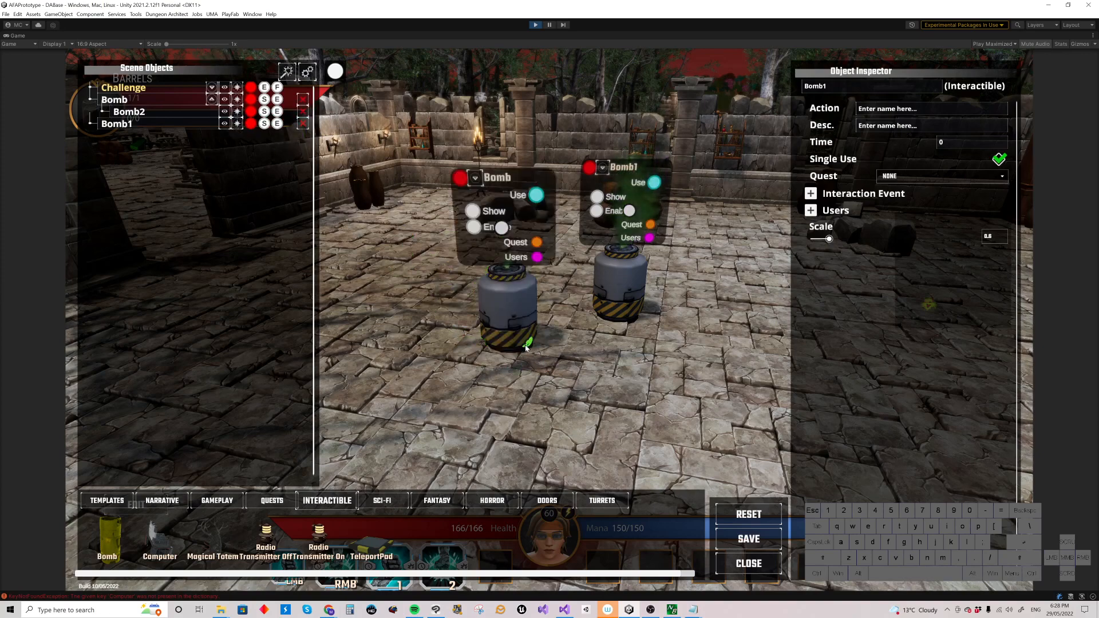
Step: View Bomb2 where it was left and enable Link Children in the settings
click(224, 113)
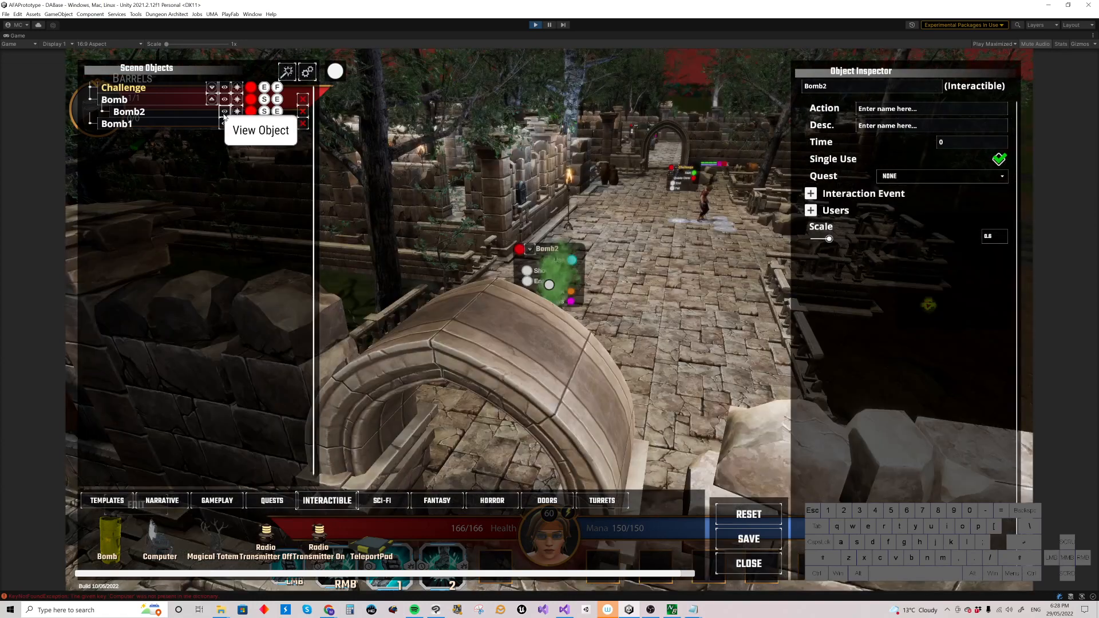
right_drag(621, 295, 638, 270)
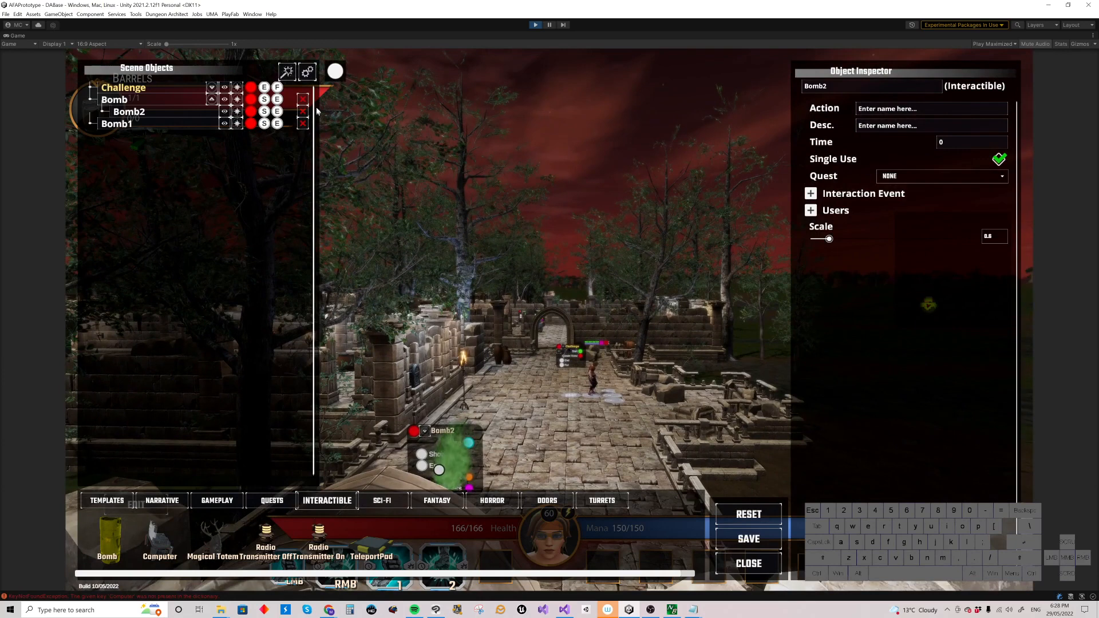
click(308, 73)
click(533, 90)
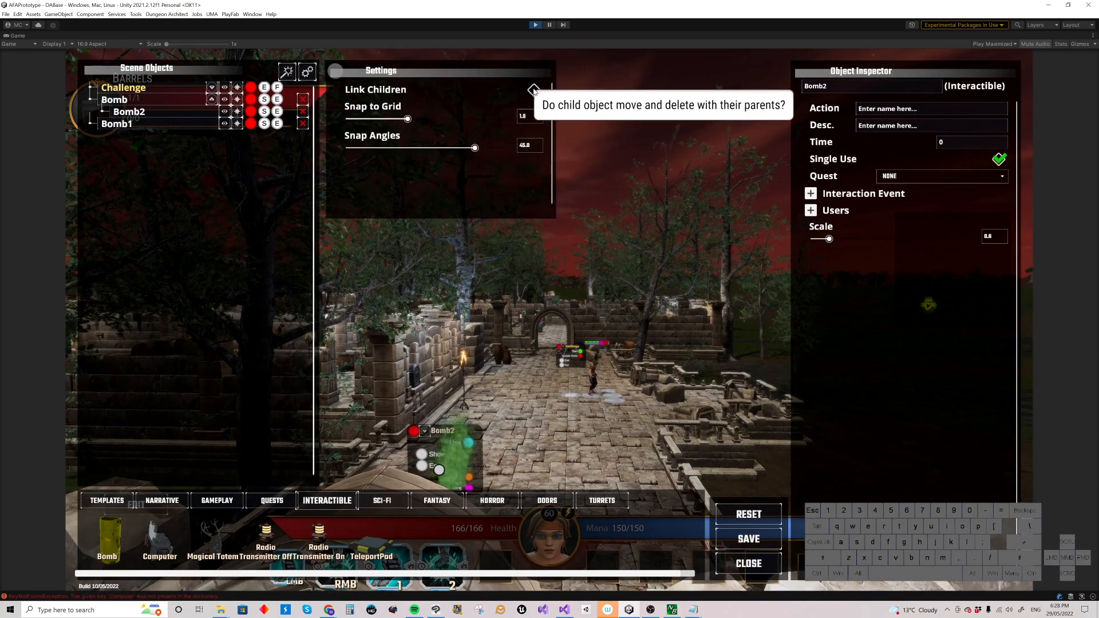
click(335, 71)
Step: Delete Bomb2
right_drag(450, 225, 351, 196)
key(w)
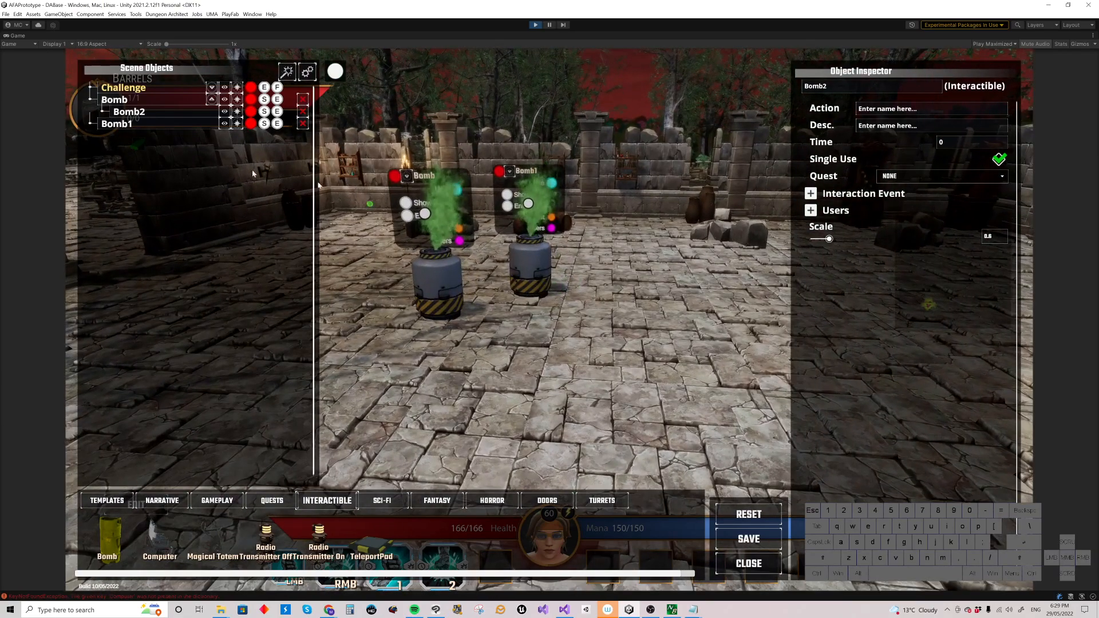
click(303, 111)
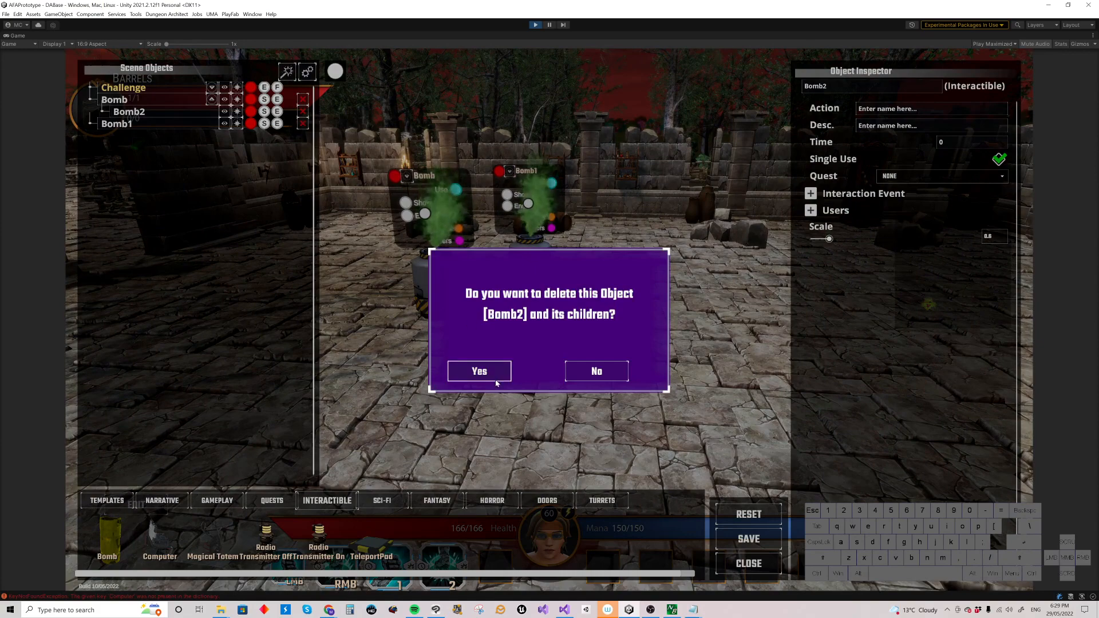
click(479, 374)
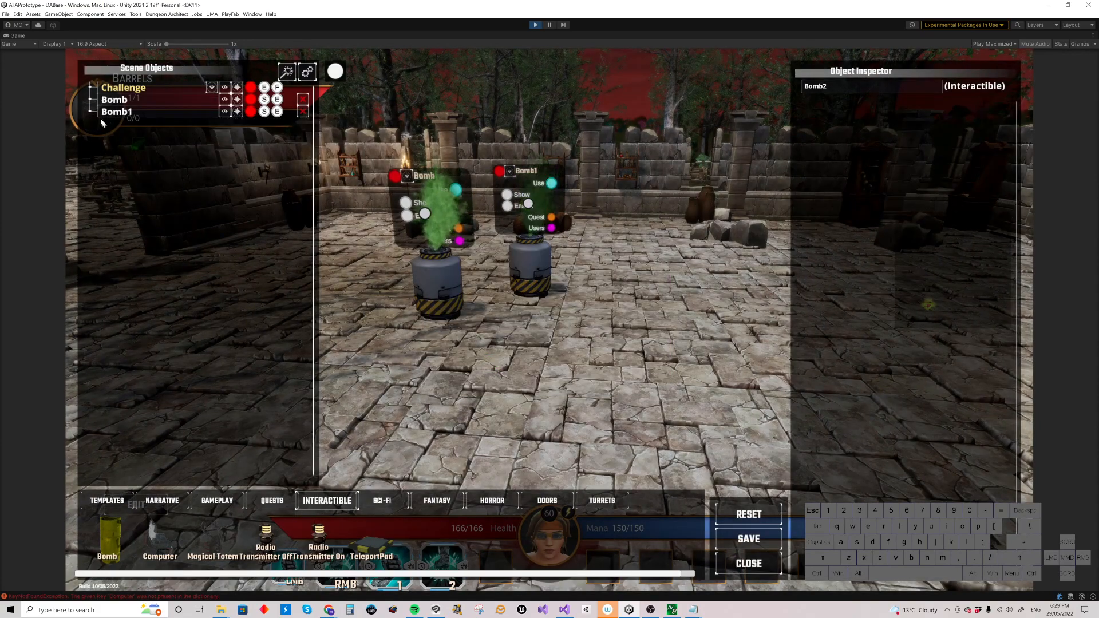
Step: Nest Bomb1 under Bomb and move Bomb with its child to a new spot in the courtyard
drag(103, 113, 119, 102)
key(w)
right_drag(486, 252, 389, 258)
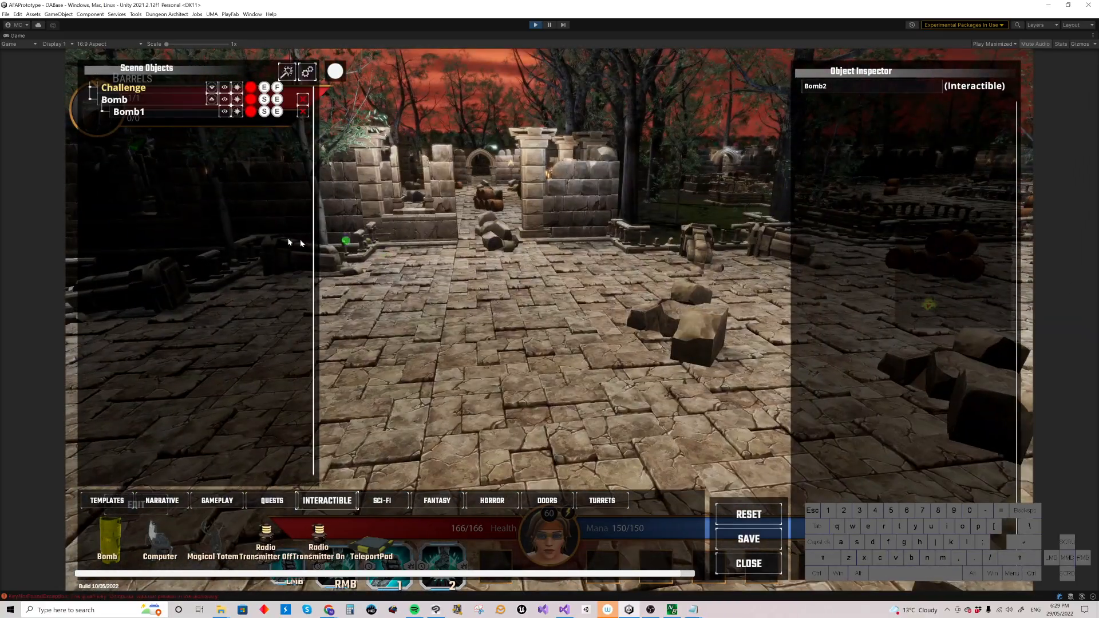
click(238, 107)
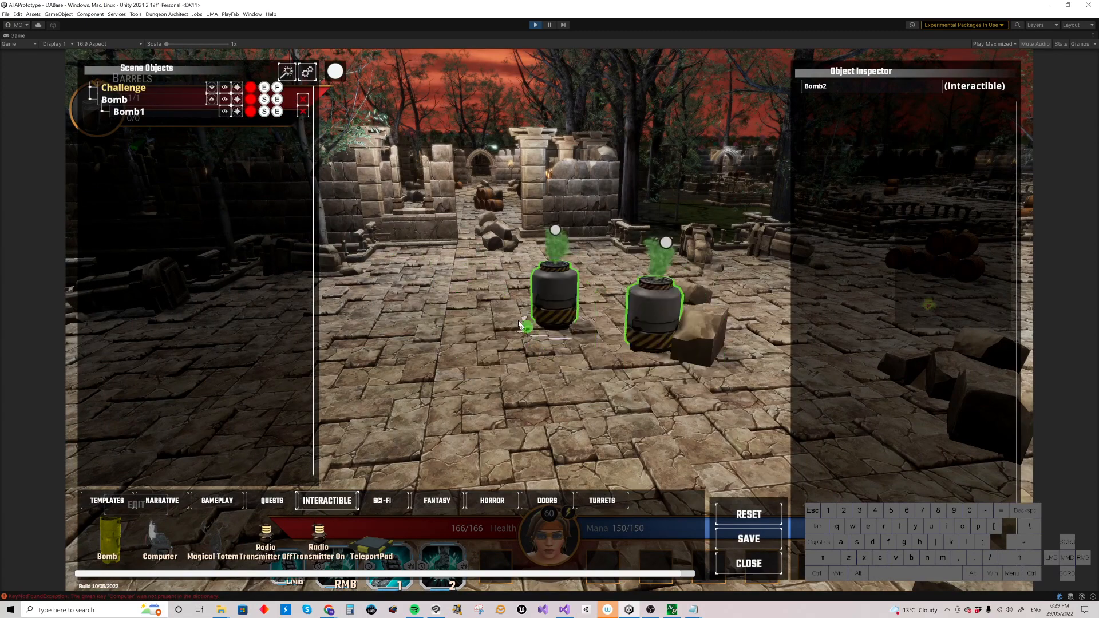
click(492, 314)
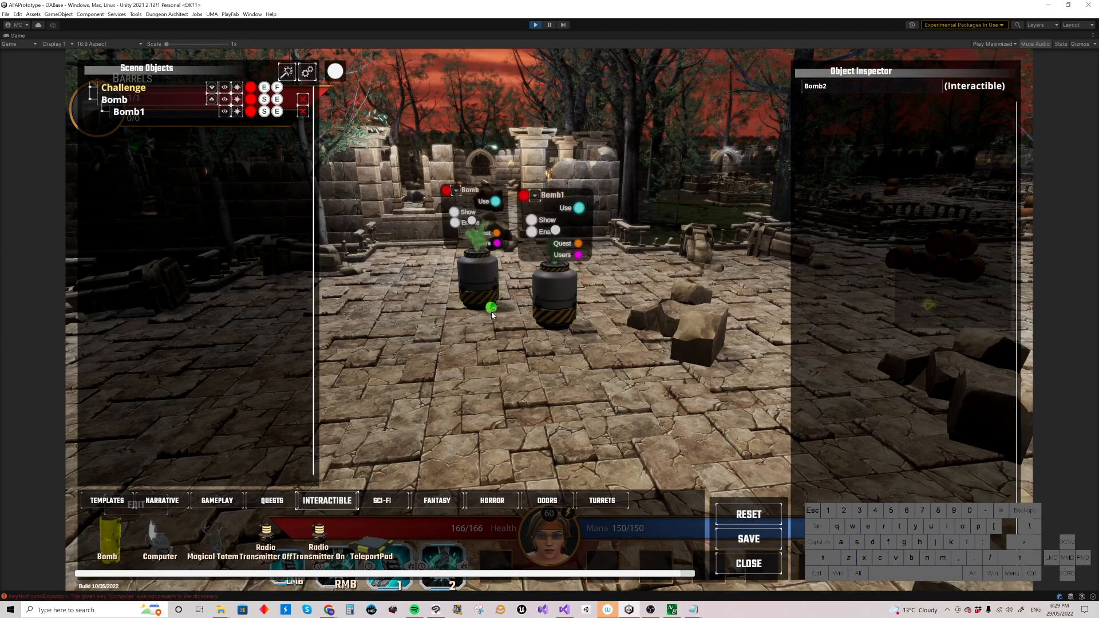
right_drag(506, 339, 506, 341)
key(s)
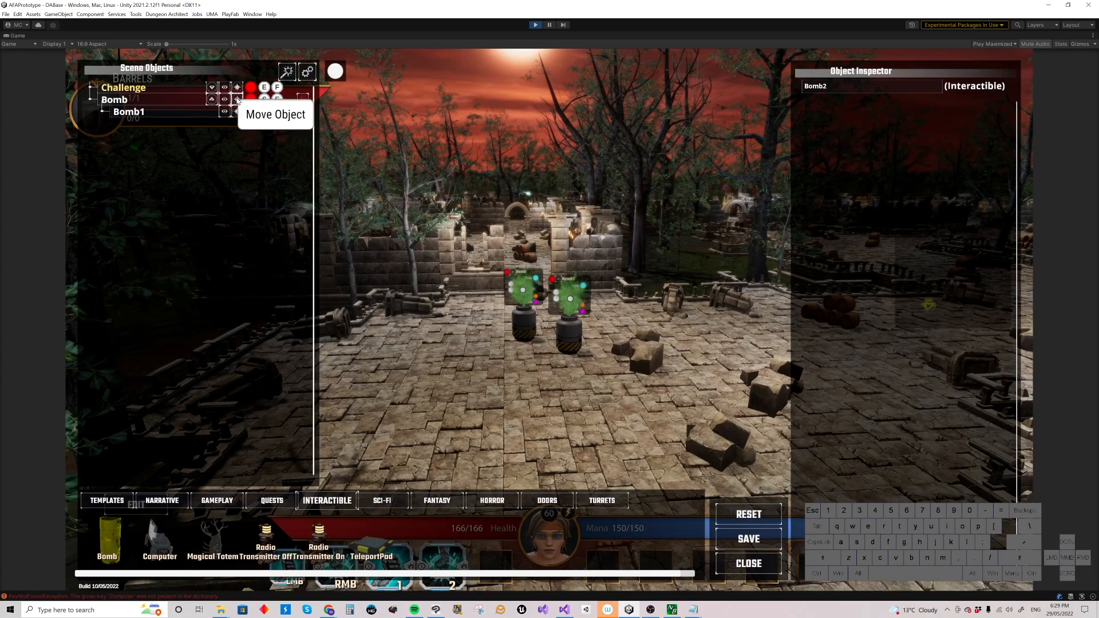
mouse_move(519, 339)
right_down()
mouse_move(537, 334)
mouse_move(511, 343)
right_up()
key(w)
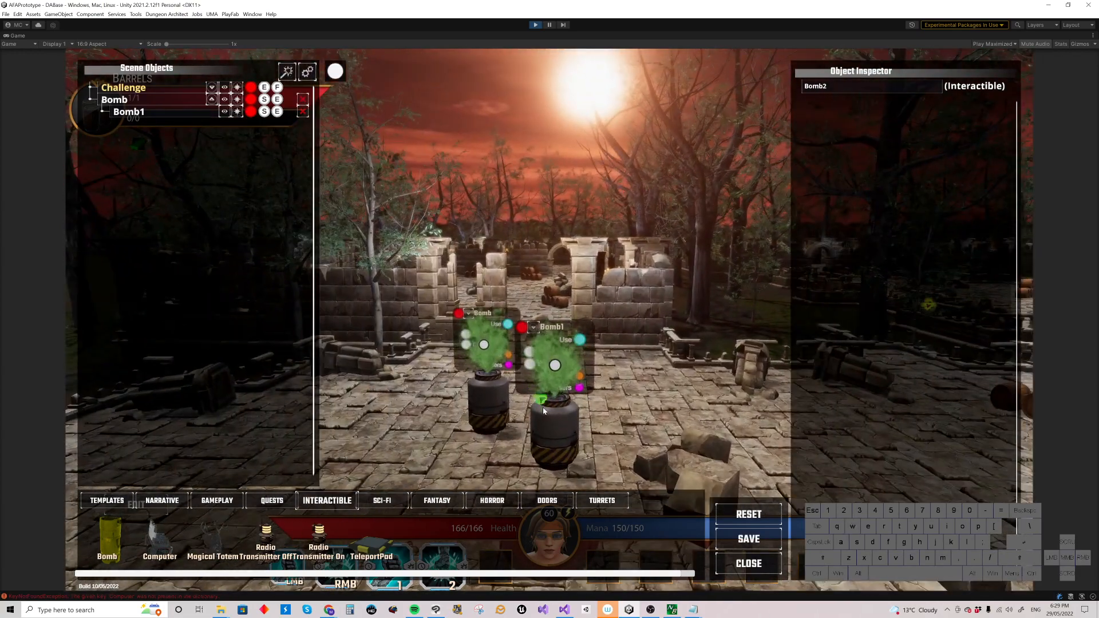
Step: Open the editor settings and place a Computer from the interactible objects onto the courtyard floor
alt+click(550, 424)
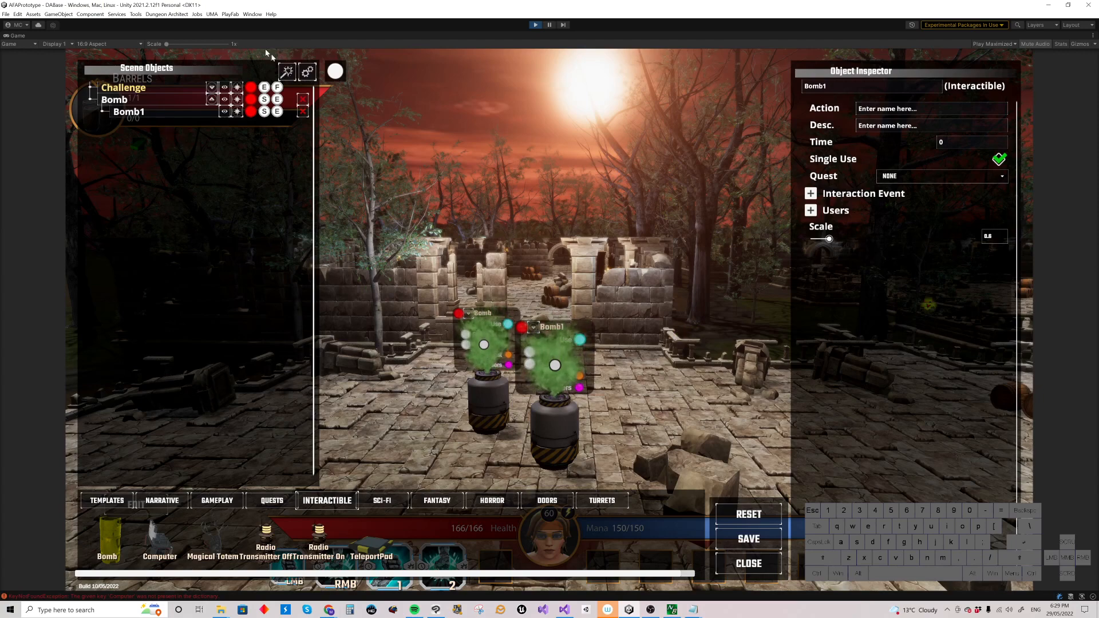
click(308, 71)
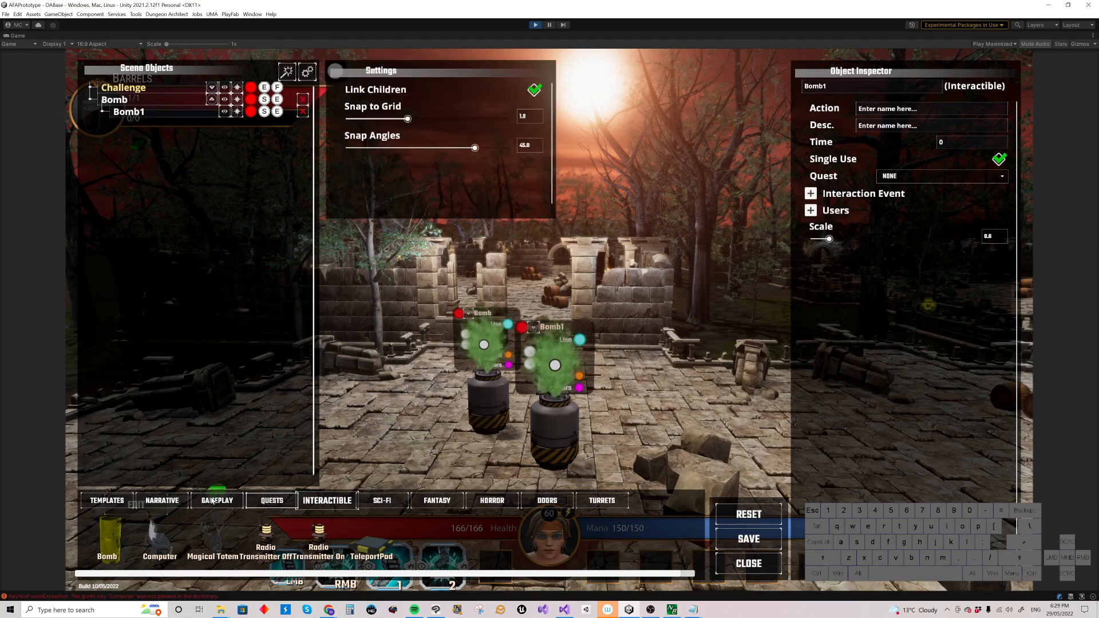
click(162, 535)
right_drag(621, 387, 658, 407)
click(582, 353)
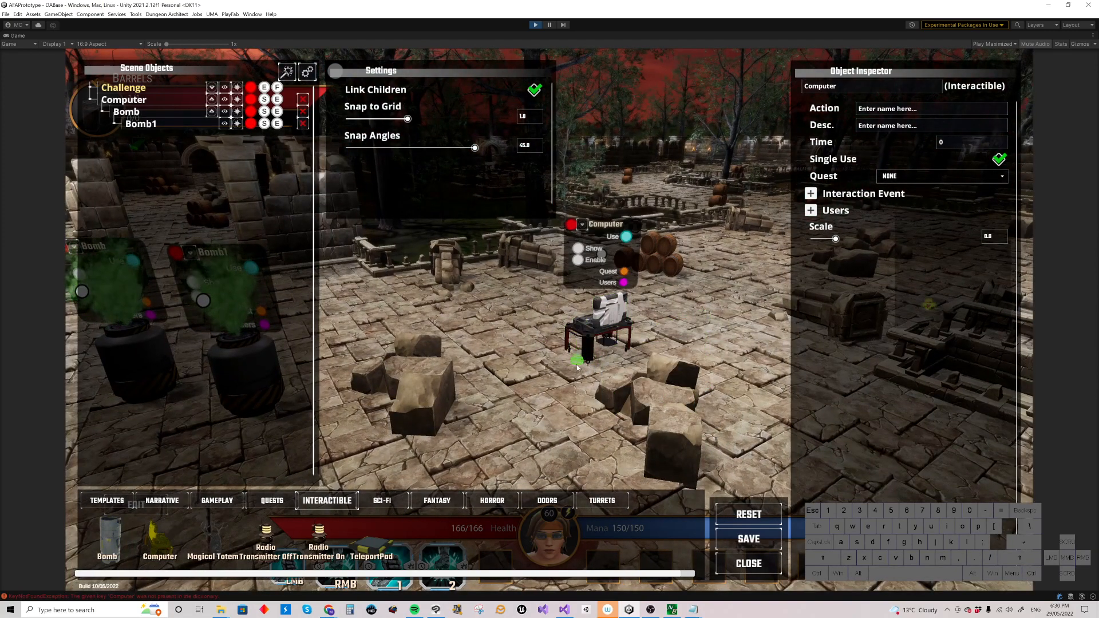
Step: Move the computer across the courtyard to a spot in front of the barrels
drag(598, 351, 641, 340)
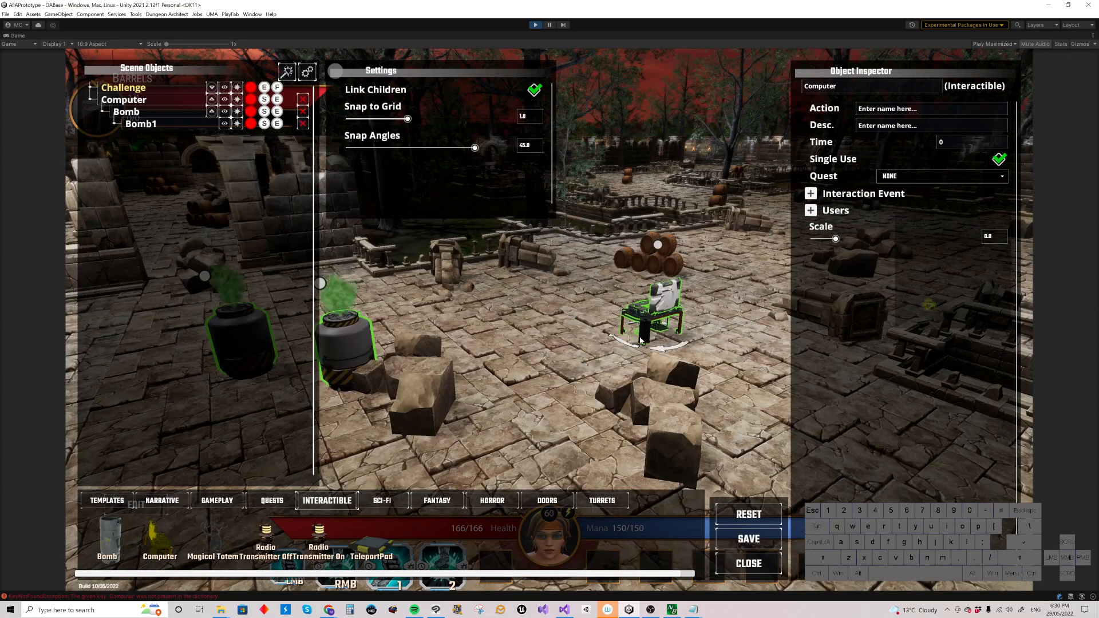
click(582, 342)
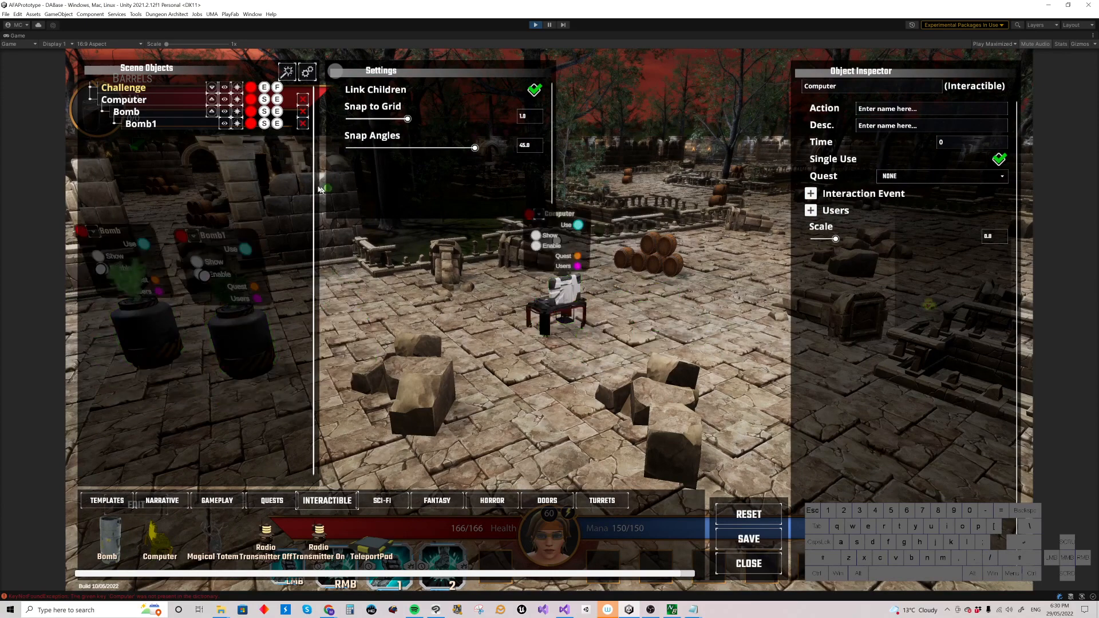
click(527, 315)
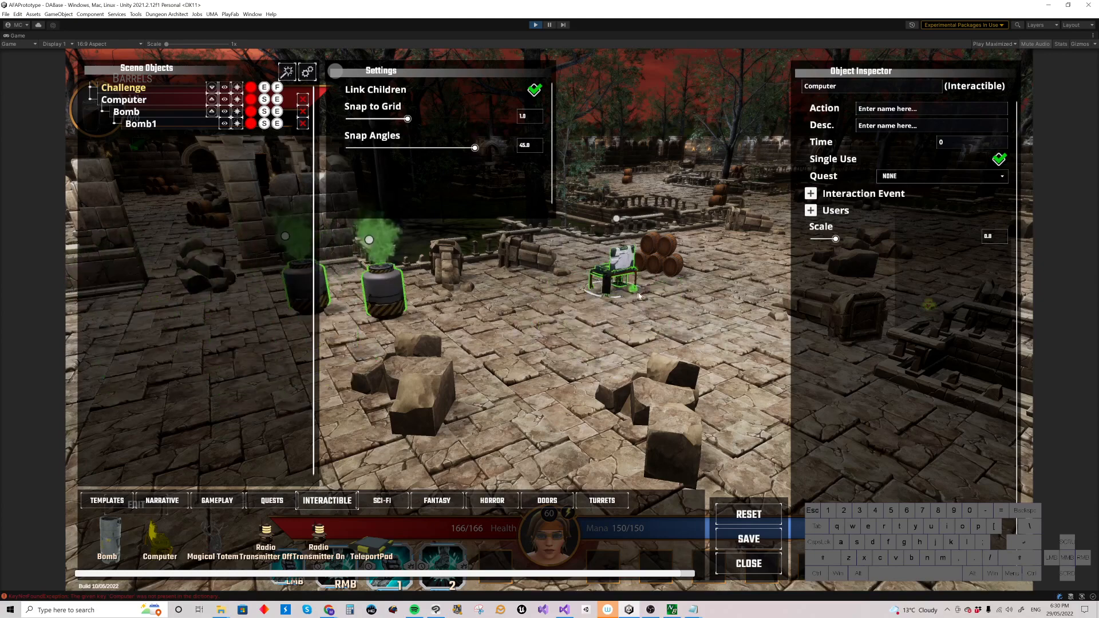
click(724, 330)
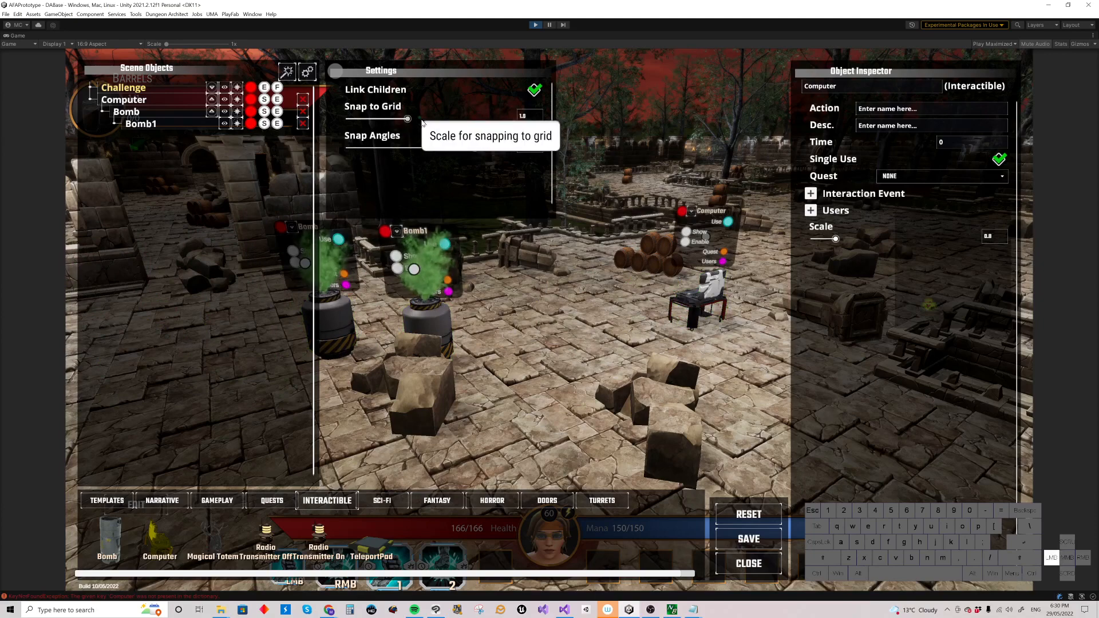
Step: Try Snap to Grid values of 2.0 and 0.1 while nudging the computer into place
mouse_move(430, 121)
mouse_down()
mouse_move(410, 121)
mouse_move(434, 119)
mouse_up()
click(701, 296)
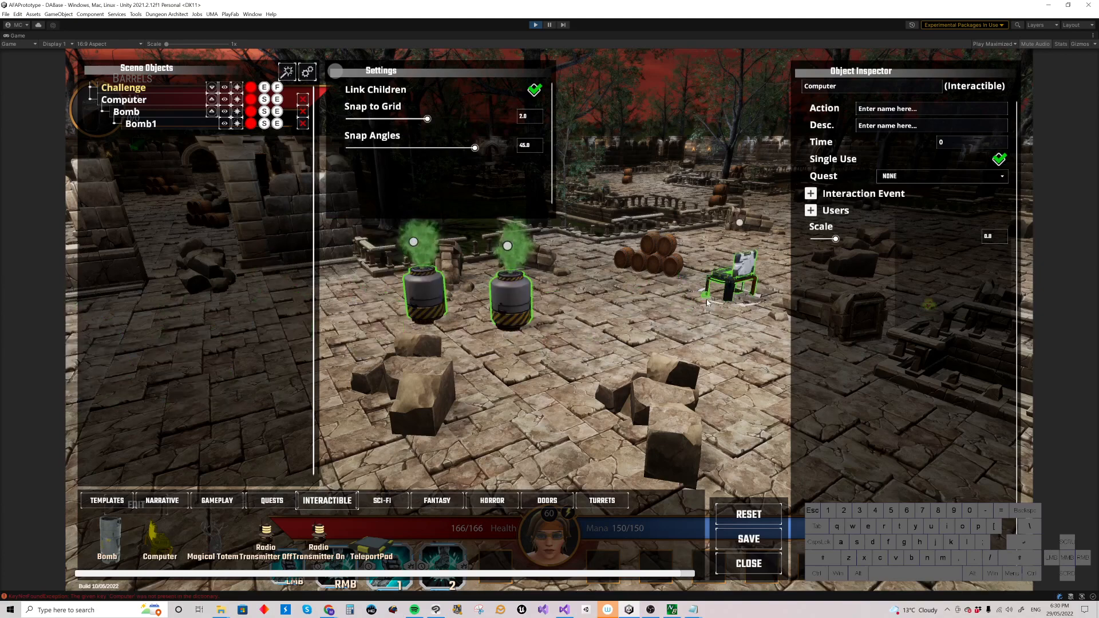
click(586, 331)
click(429, 120)
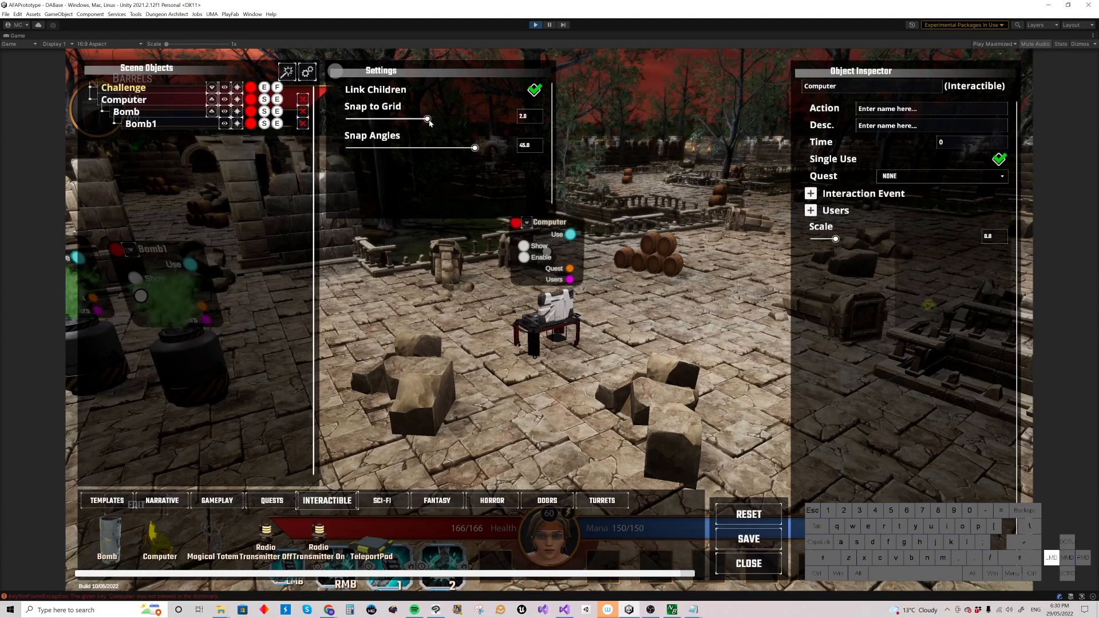
drag(384, 122, 357, 122)
mouse_move(560, 341)
mouse_down()
mouse_move(552, 333)
mouse_move(574, 338)
mouse_move(554, 354)
mouse_up()
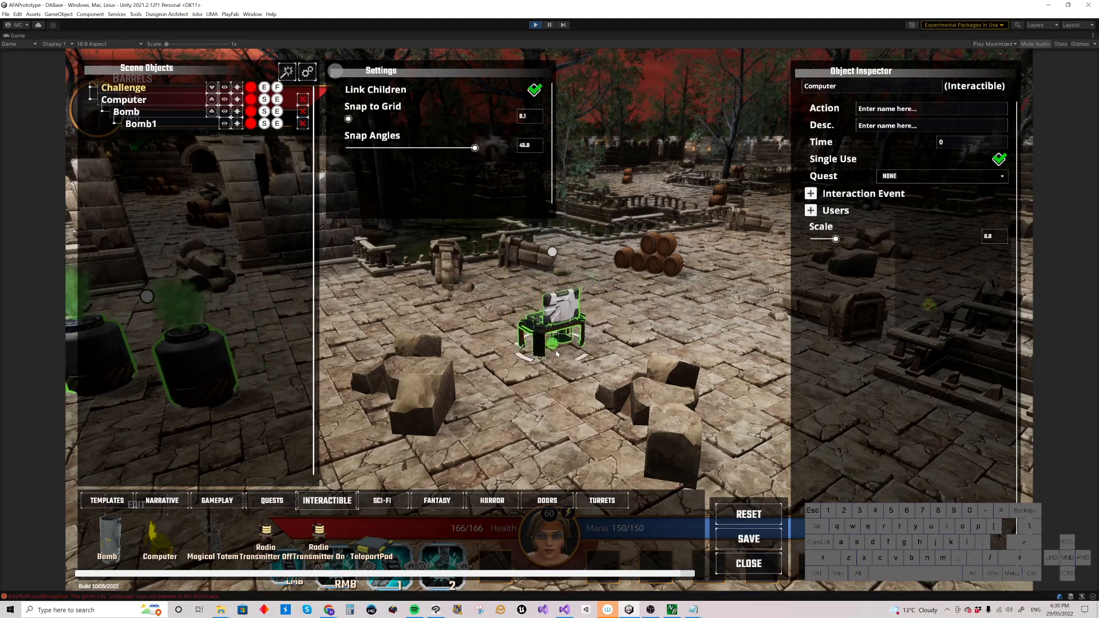
click(573, 345)
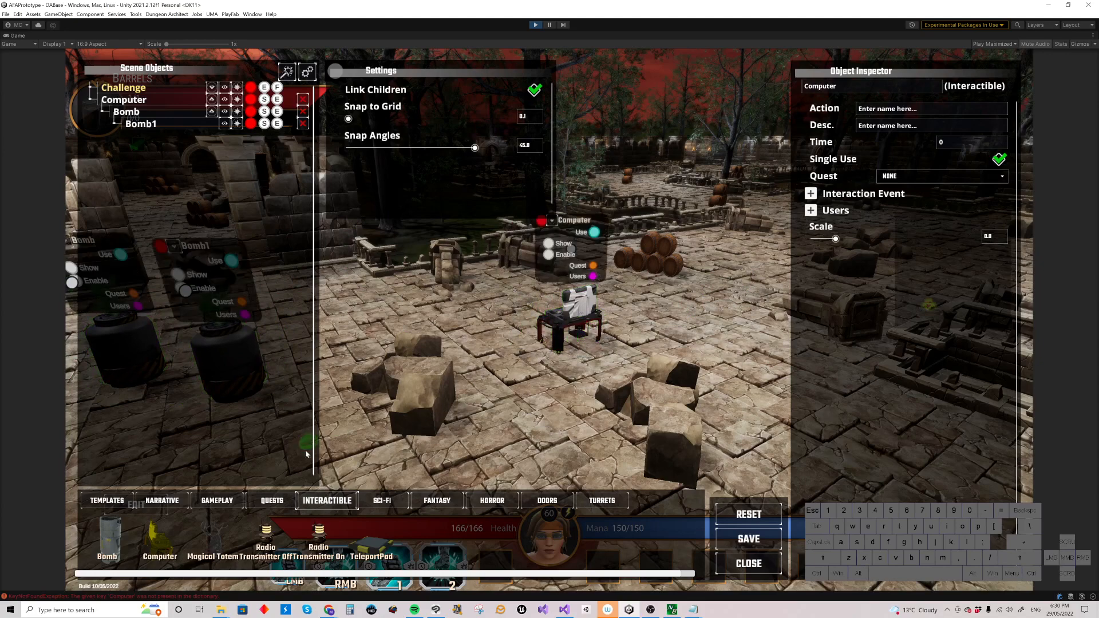
Step: Set Snap to Grid to 1.0 and place three Data Bank objects in a row beside the barrels
click(382, 501)
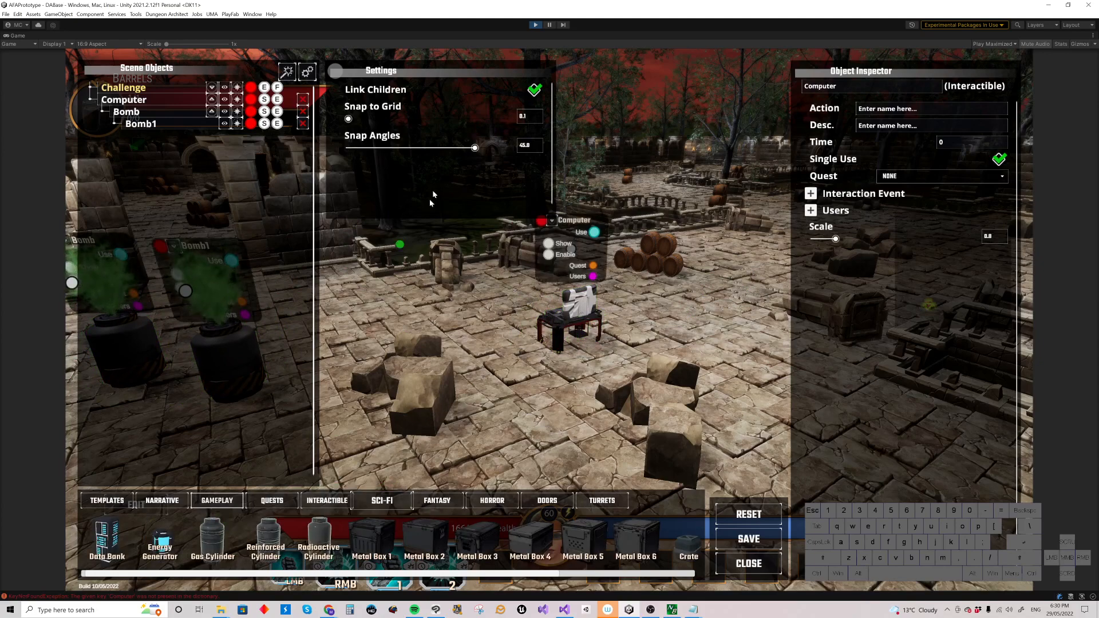
drag(350, 119, 407, 119)
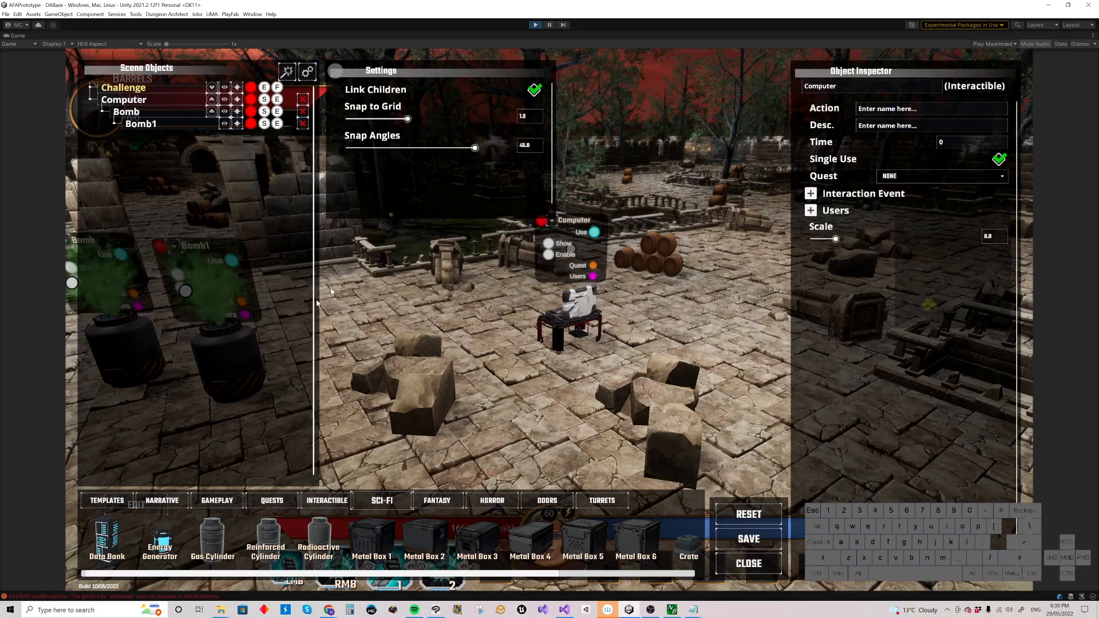
drag(107, 538, 776, 282)
right_drag(636, 273, 648, 294)
right_drag(613, 167, 583, 175)
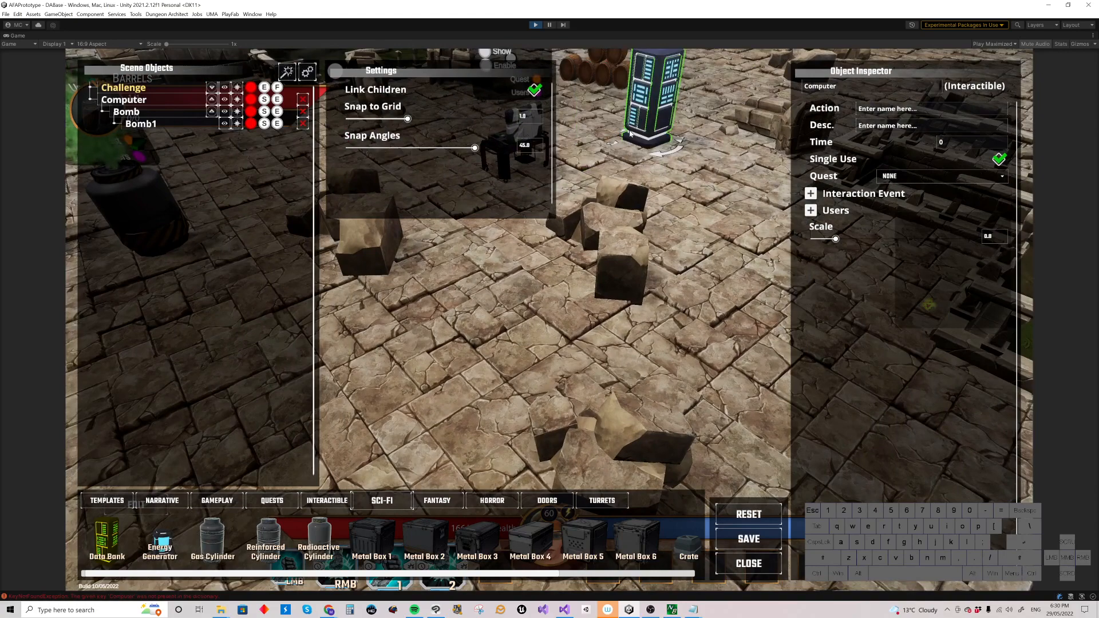
click(666, 143)
drag(107, 538, 703, 167)
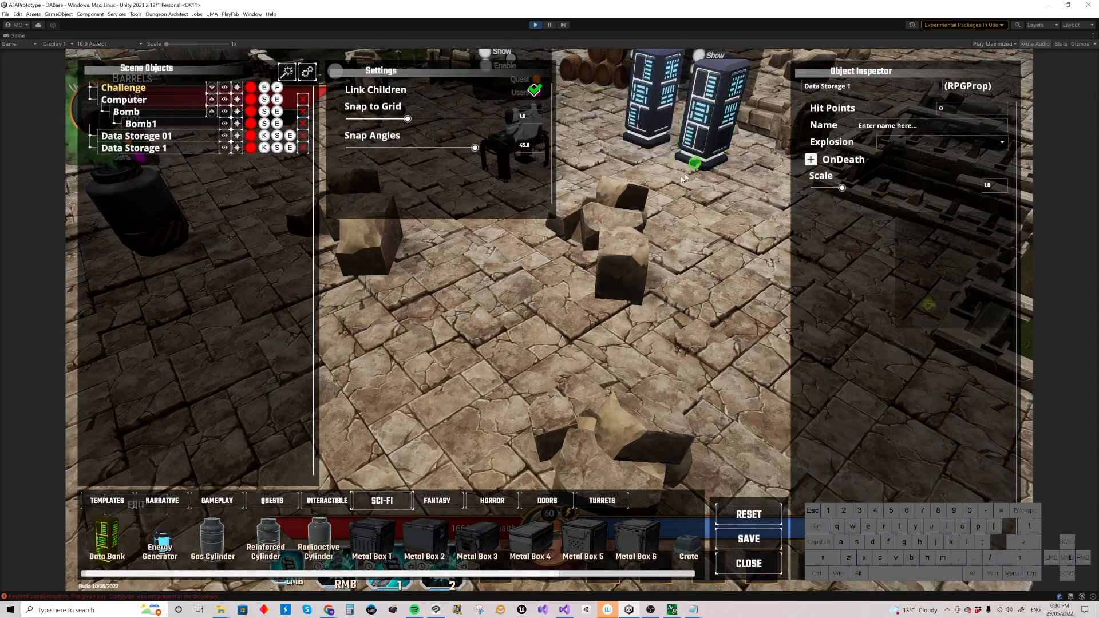
drag(107, 535, 755, 193)
right_drag(754, 193, 681, 206)
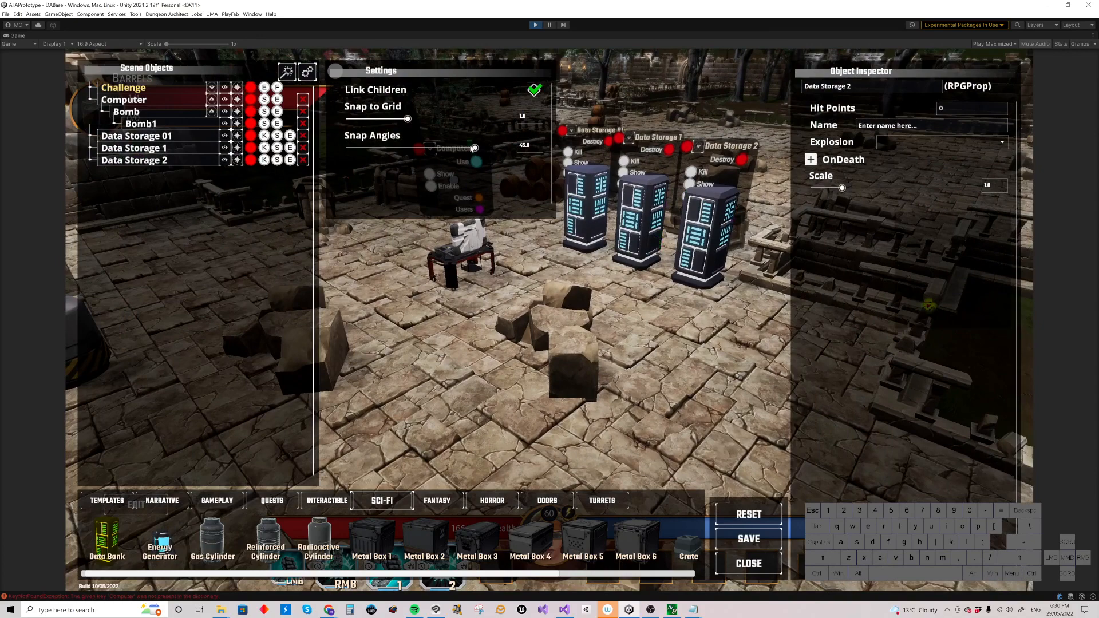
Step: Rotate the computer in snapped angle increments to test its facing direction
drag(457, 252, 440, 280)
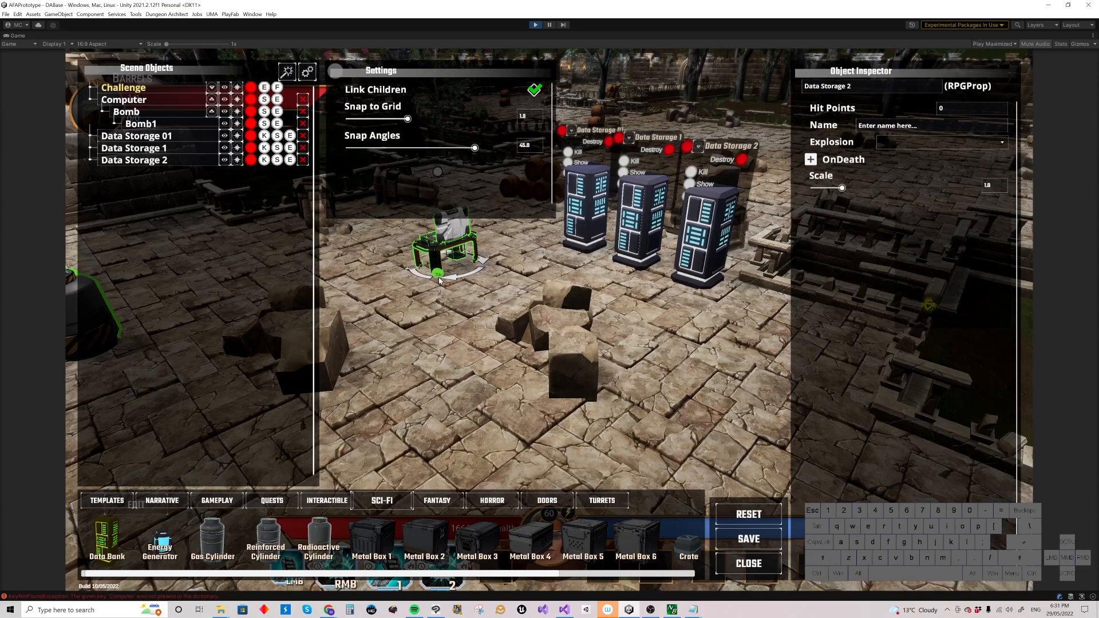
scroll(439, 281, up, 1)
scroll(439, 281, up, 1)
scroll(439, 280, up, 1)
scroll(439, 280, up, 1)
click(439, 281)
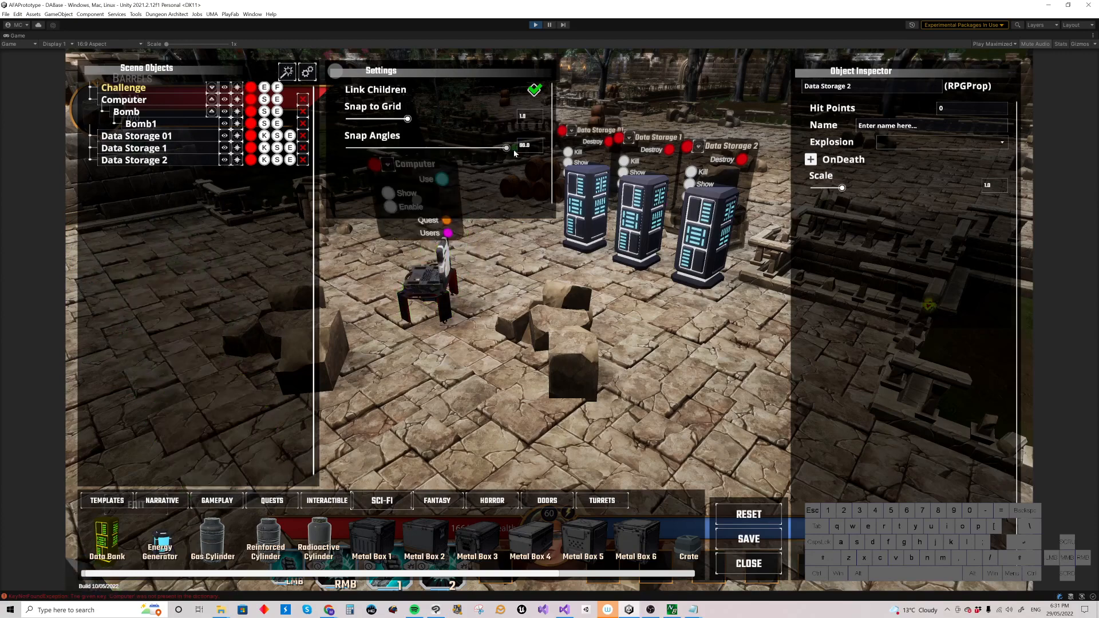
click(439, 281)
scroll(435, 280, down, 1)
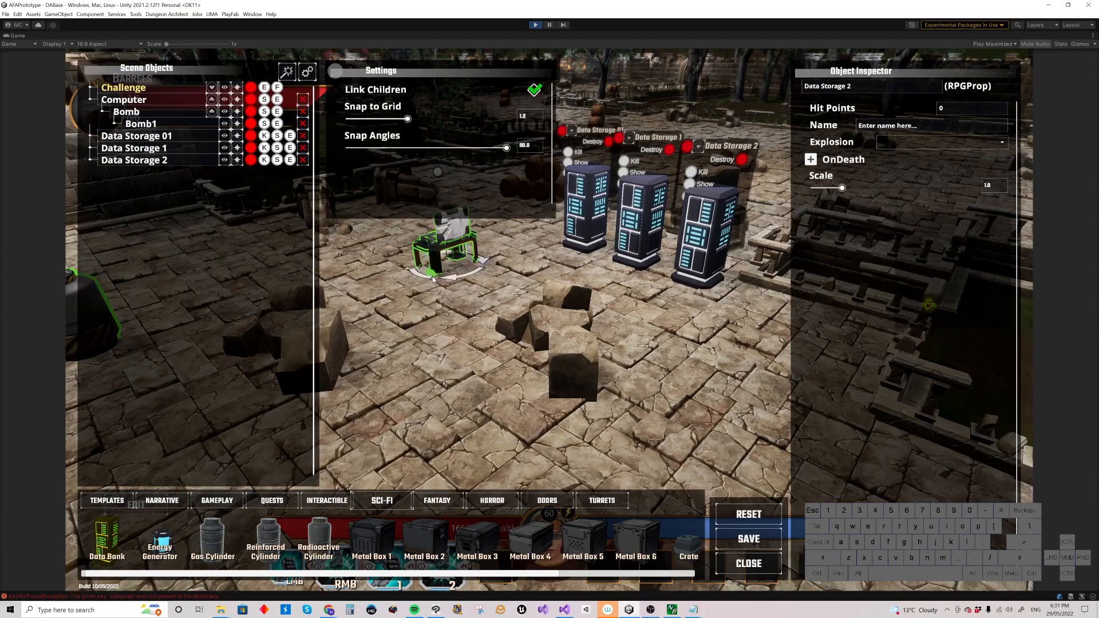
scroll(434, 279, down, 1)
scroll(433, 279, down, 2)
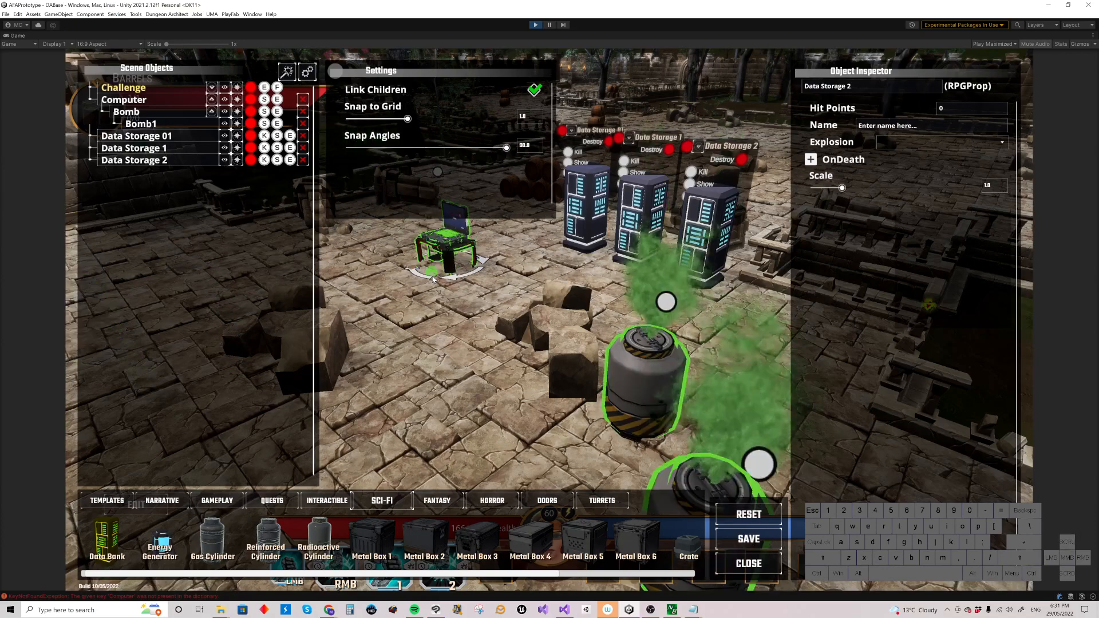
scroll(434, 280, down, 1)
click(437, 277)
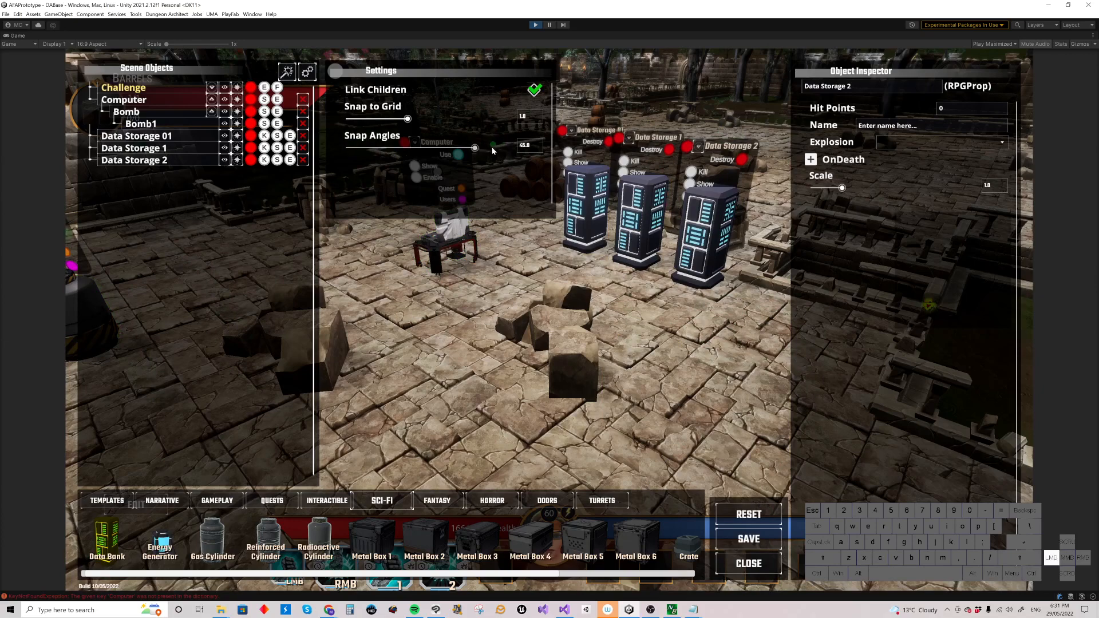
click(448, 258)
scroll(450, 256, down, 1)
scroll(450, 256, down, 5)
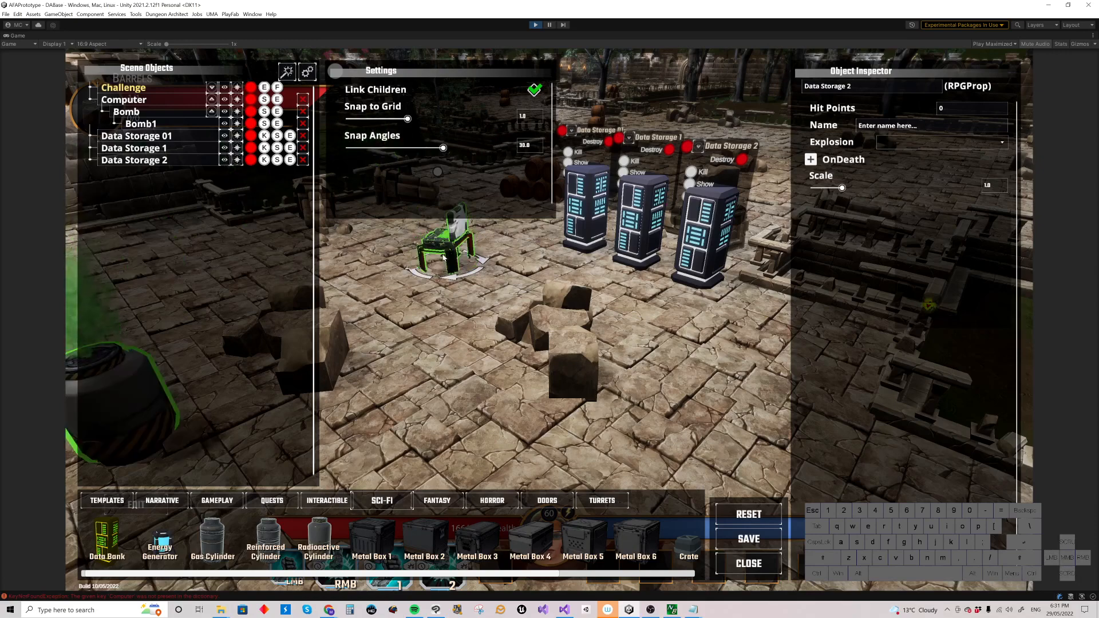
scroll(450, 256, down, 3)
click(451, 252)
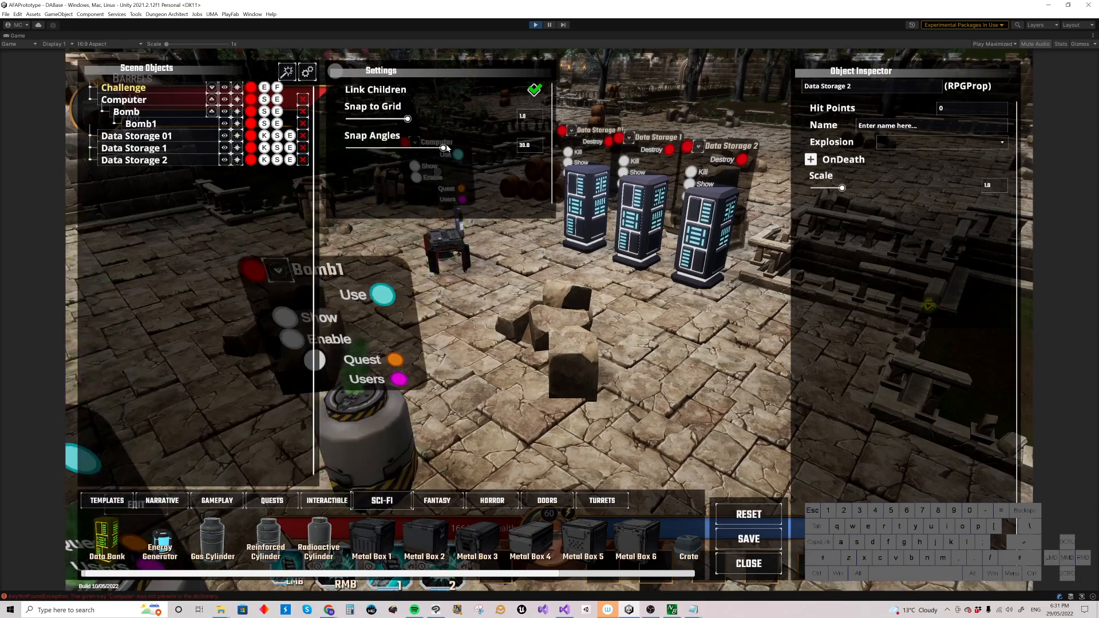
Step: Set Snap Angles to 5.0 and rotate the computer in fine steps
drag(444, 147, 348, 148)
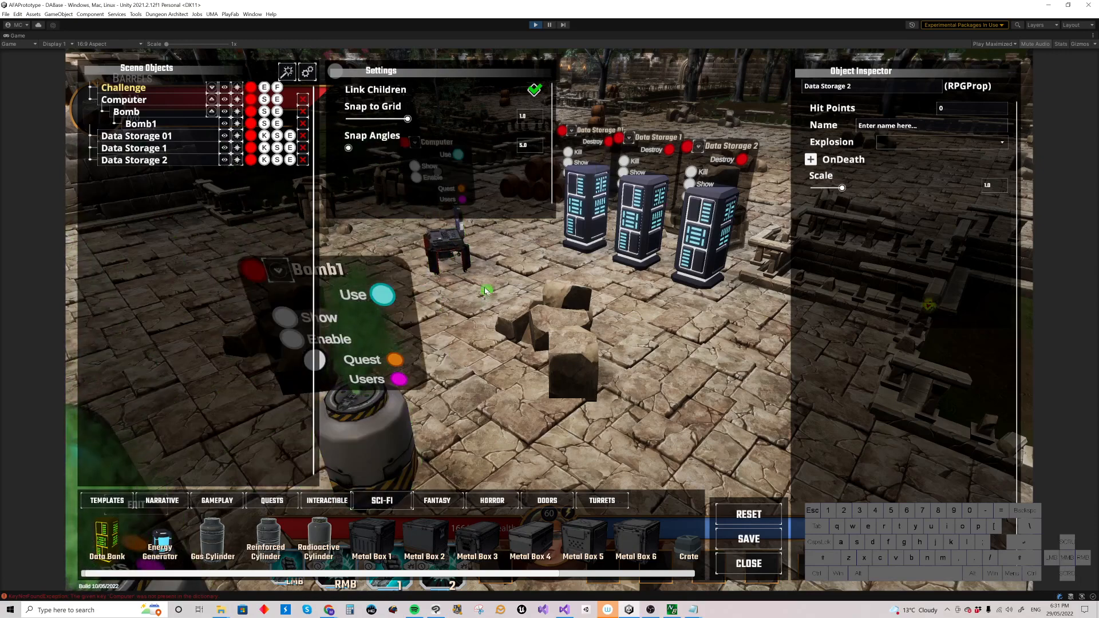
click(455, 260)
scroll(455, 262, down, 5)
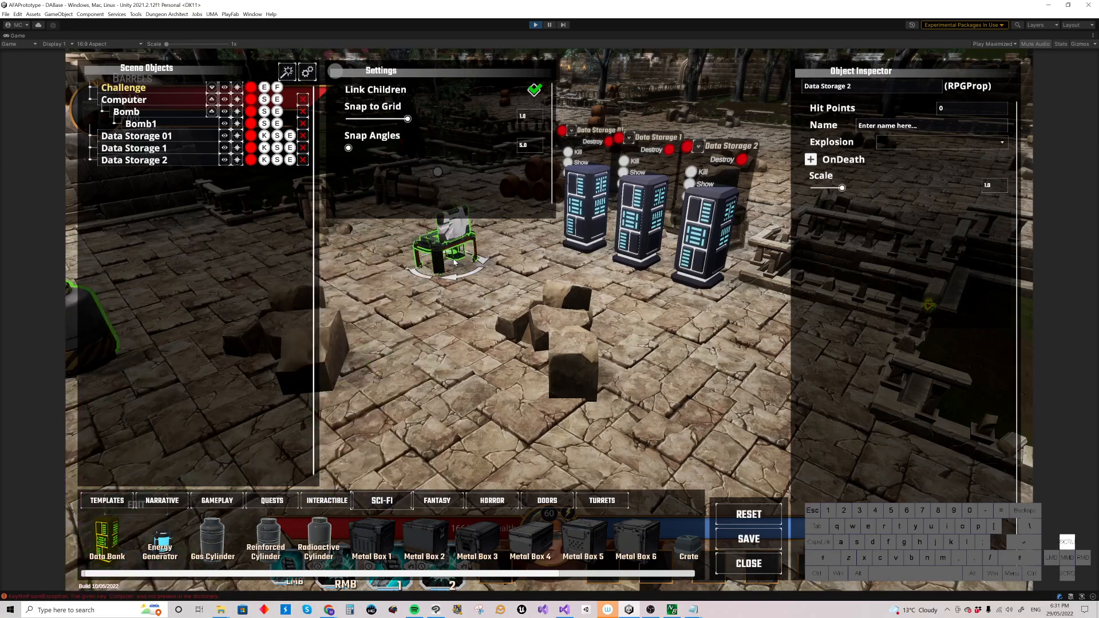
scroll(455, 262, down, 5)
scroll(454, 266, down, 5)
scroll(460, 279, down, 5)
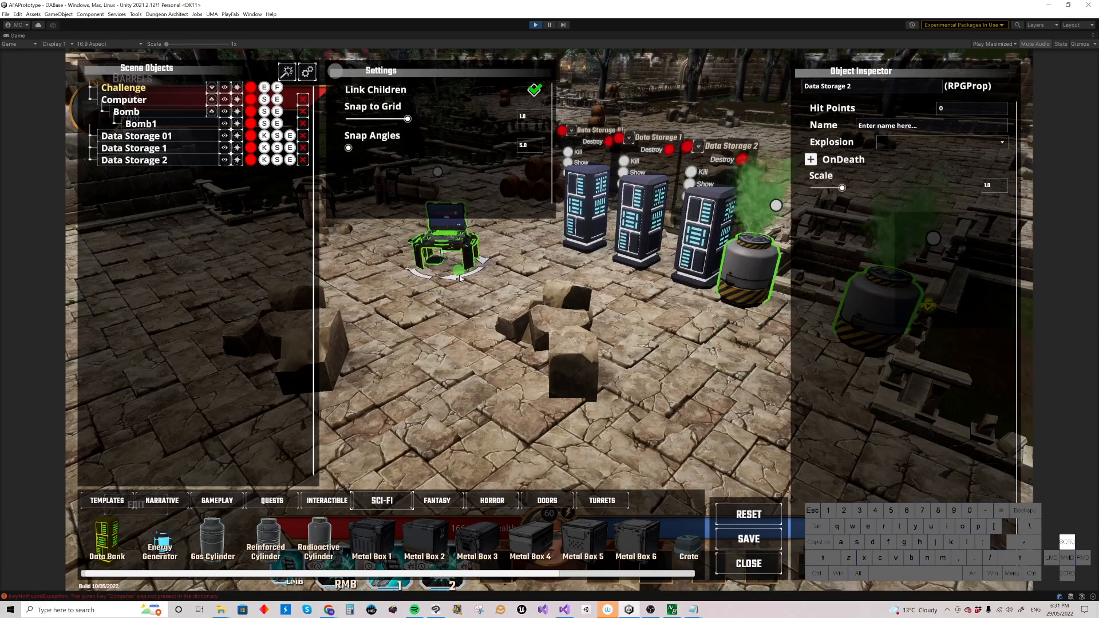
scroll(460, 279, down, 3)
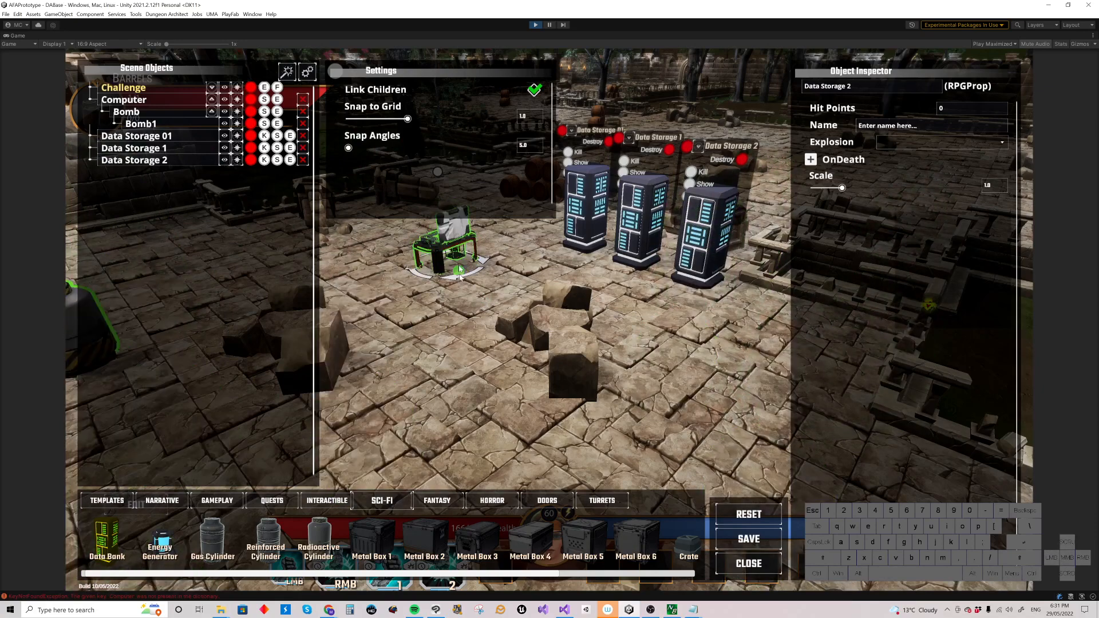
click(470, 276)
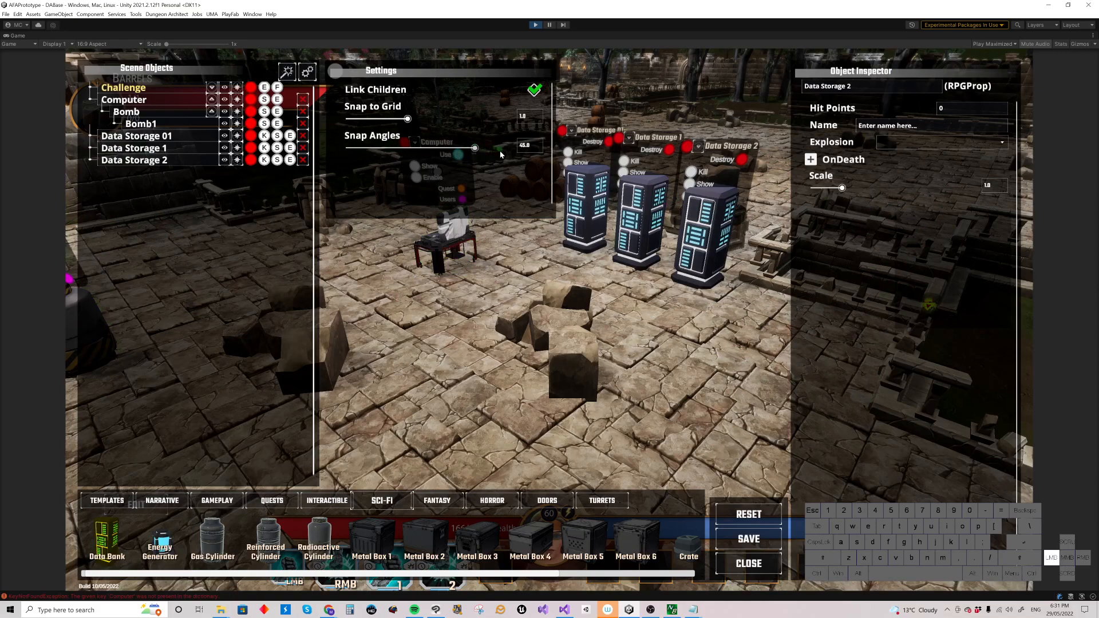
Step: Move the computer forward, away from the data banks
drag(456, 255, 449, 313)
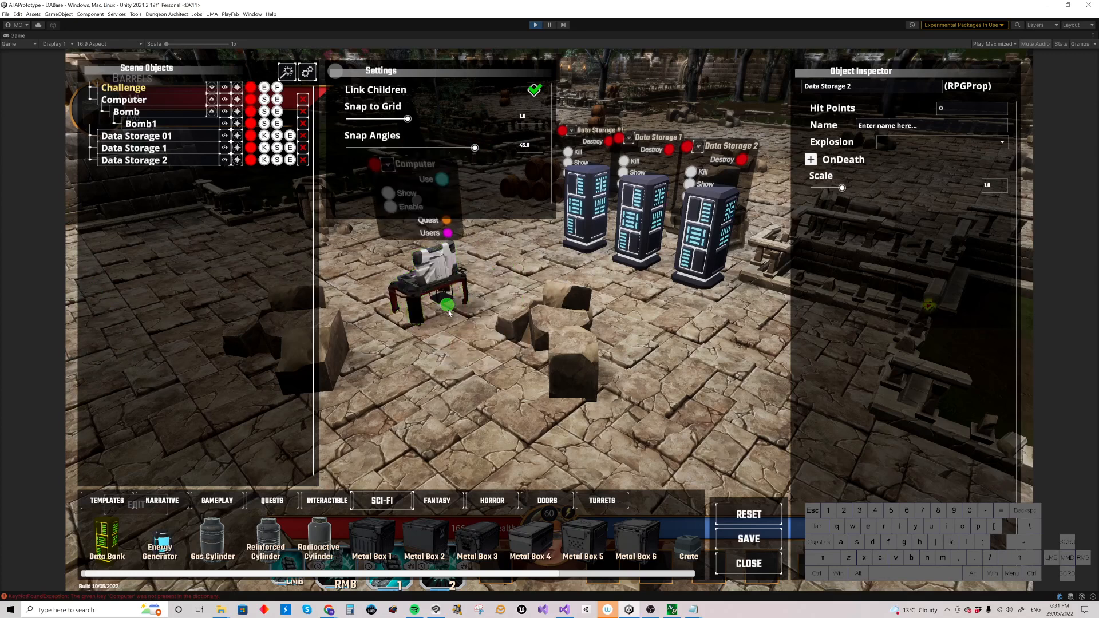
click(450, 313)
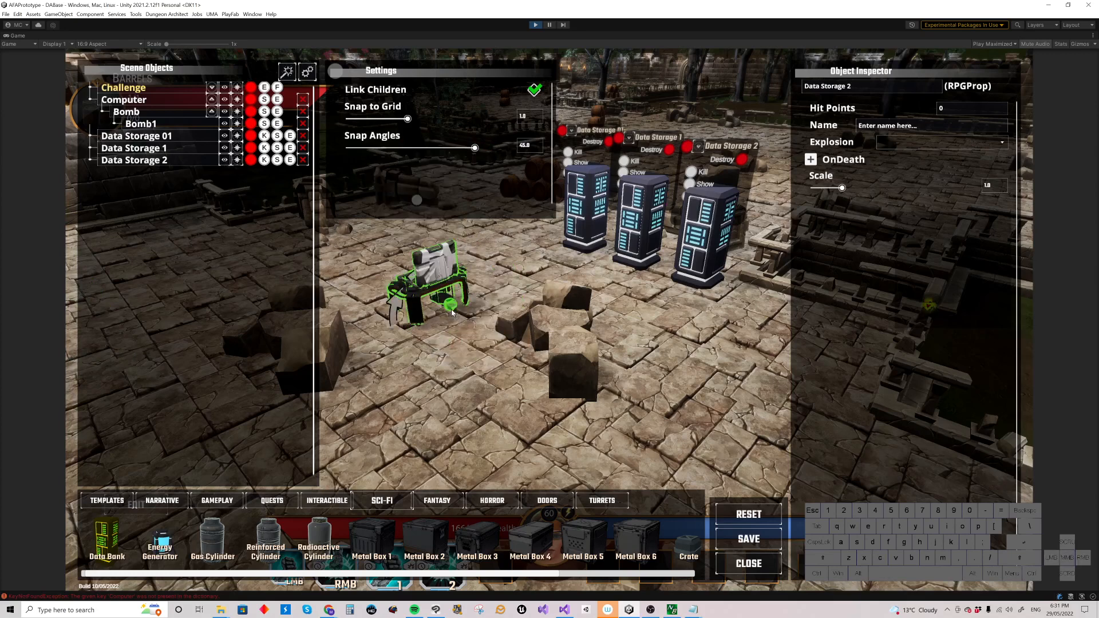
middle_click(452, 313)
Step: Reposition Bomb1 slightly to the right of Bomb near the ruined wall
drag(471, 311, 499, 257)
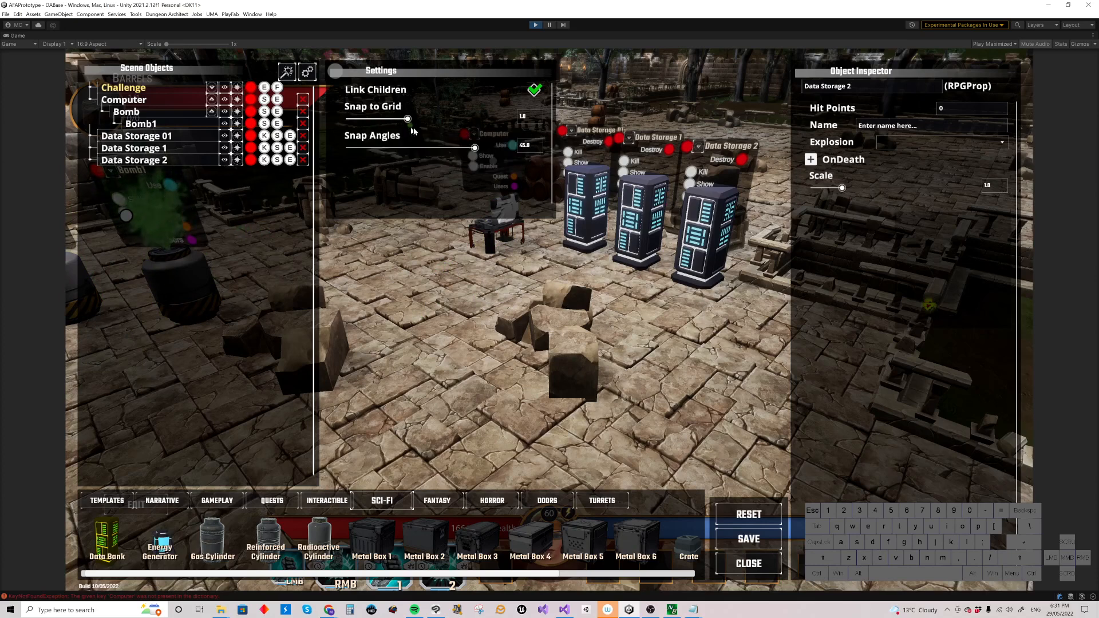
right_drag(482, 319, 459, 309)
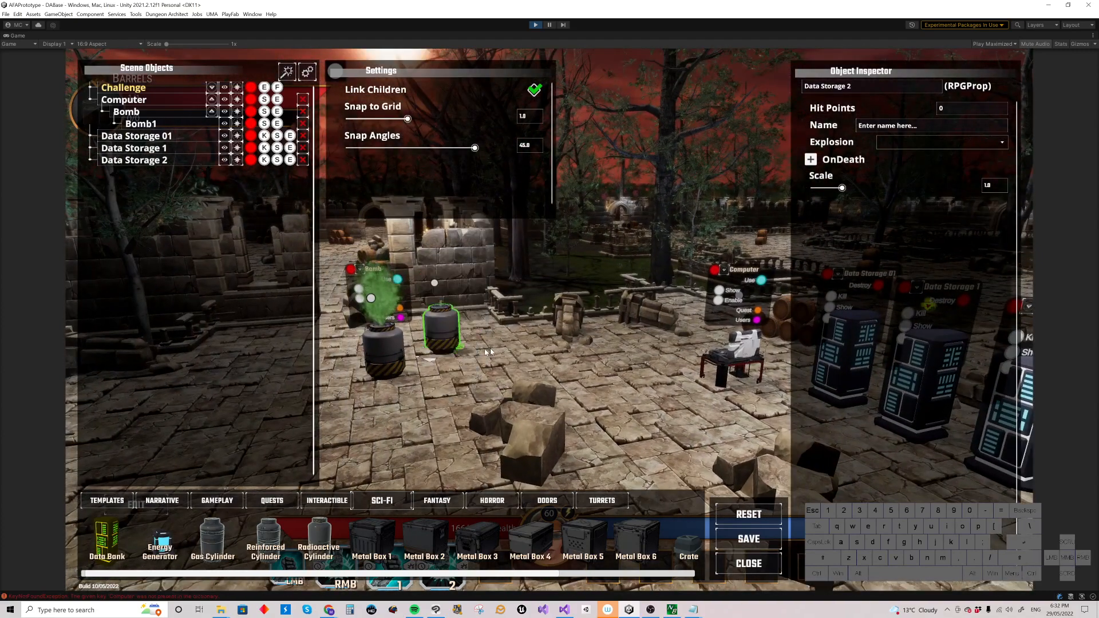
click(544, 369)
click(583, 341)
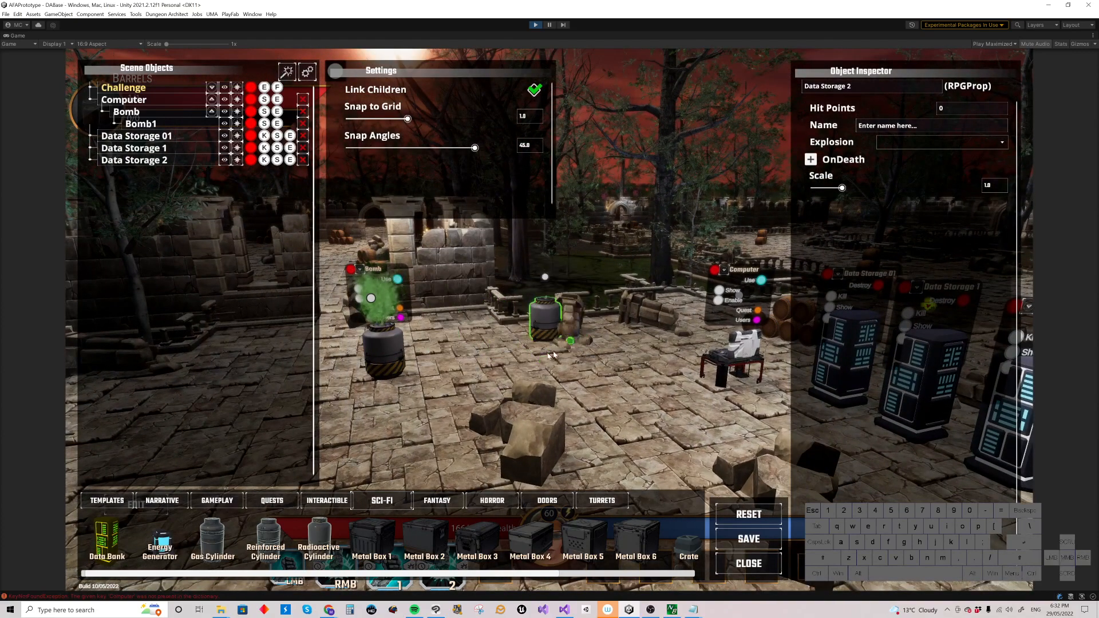
click(473, 375)
mouse_move(474, 373)
right_down()
mouse_move(520, 311)
mouse_move(443, 378)
mouse_move(552, 350)
mouse_move(506, 377)
mouse_move(492, 364)
right_up()
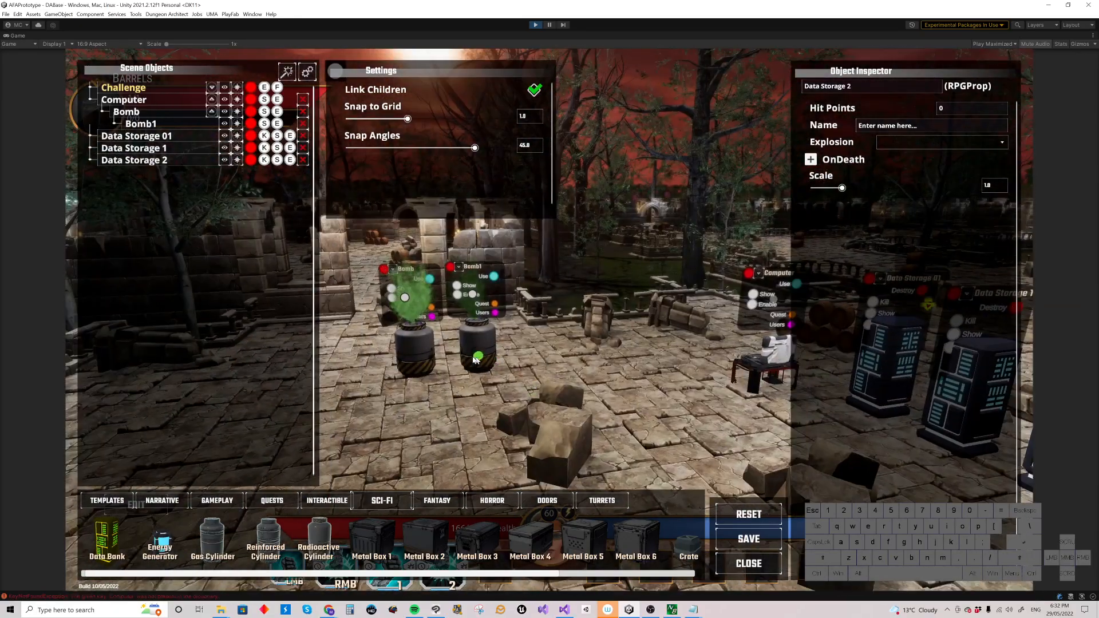
shift+click(477, 360)
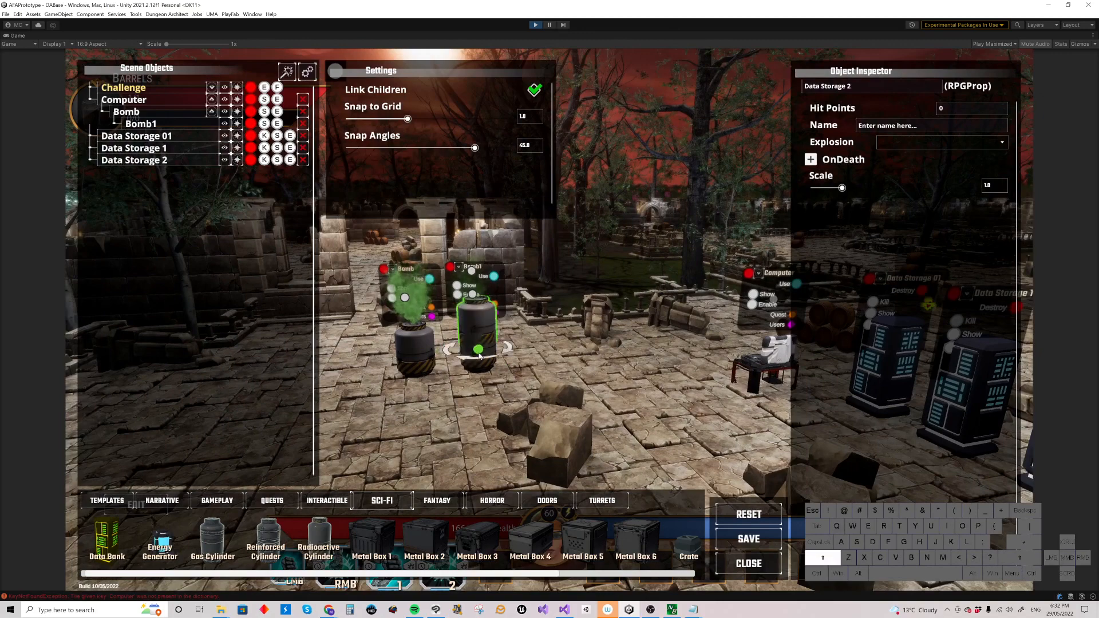
Step: Add two more bombs, Bomb2 and Bomb3, lined up in a row beside the existing bombs
shift+click(535, 363)
shift+click(486, 359)
shift+click(589, 365)
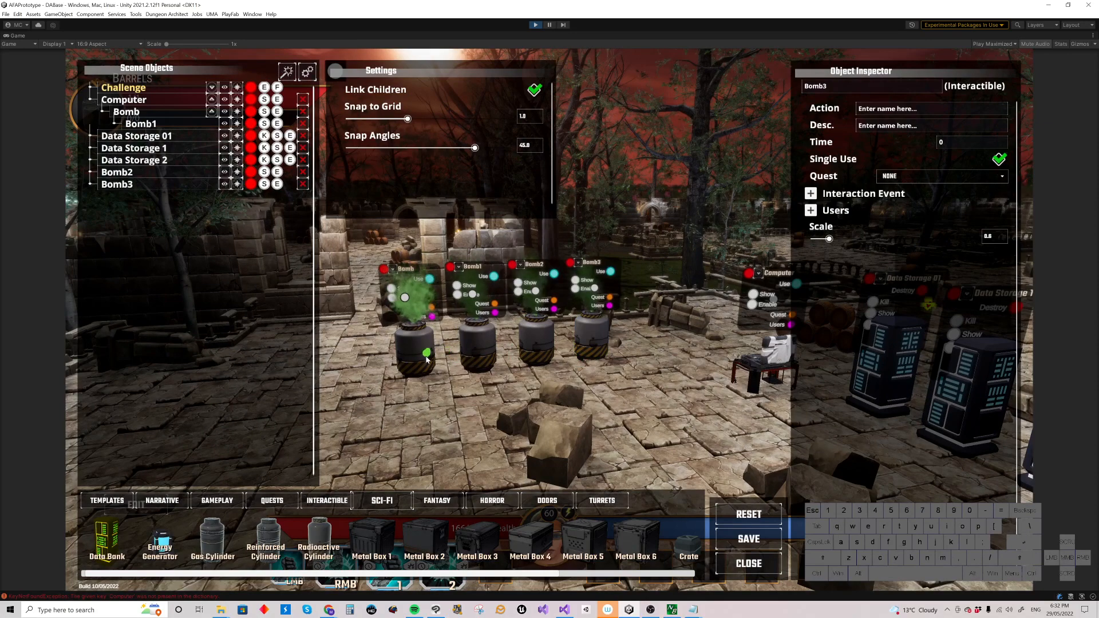
Step: Select Bomb1 and close the scene editor to return to play mode
alt+click(485, 345)
right_drag(492, 364, 512, 371)
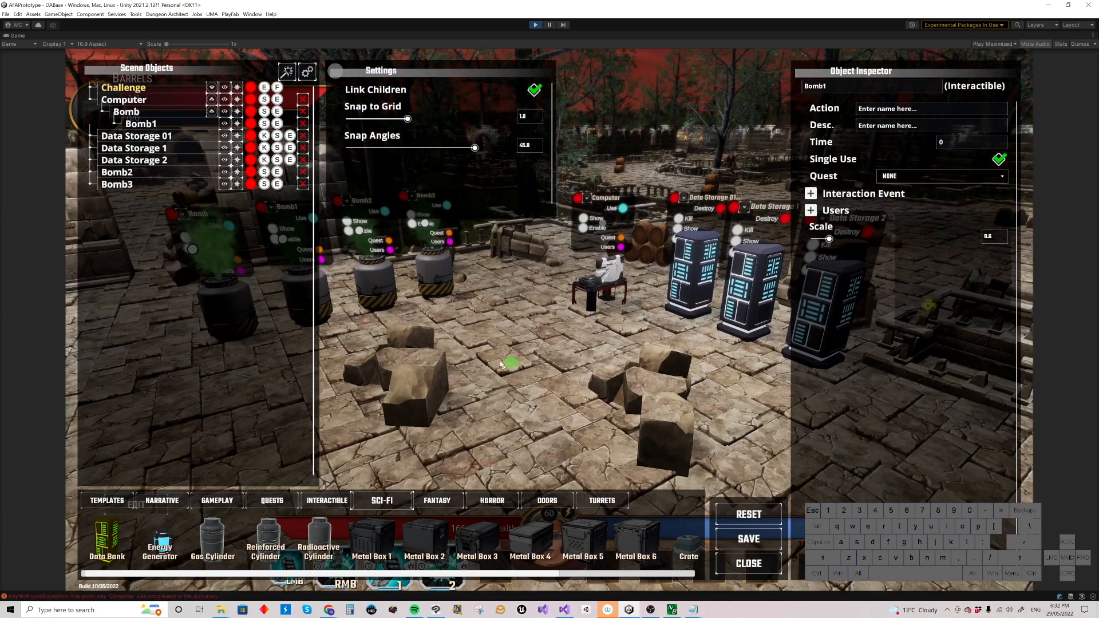
alt+click(522, 315)
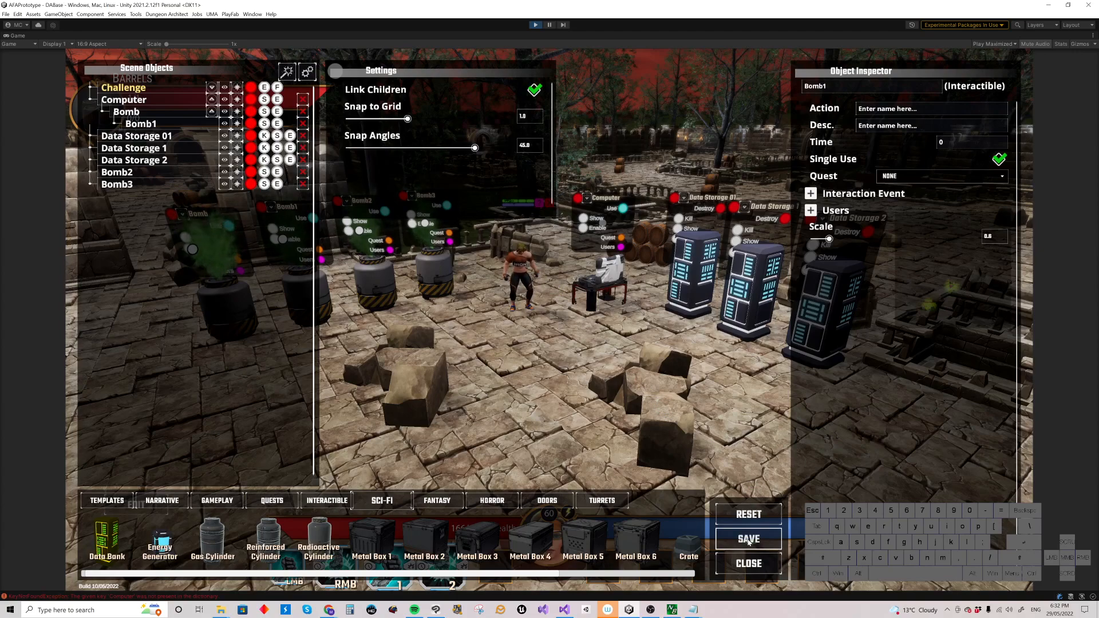
click(747, 564)
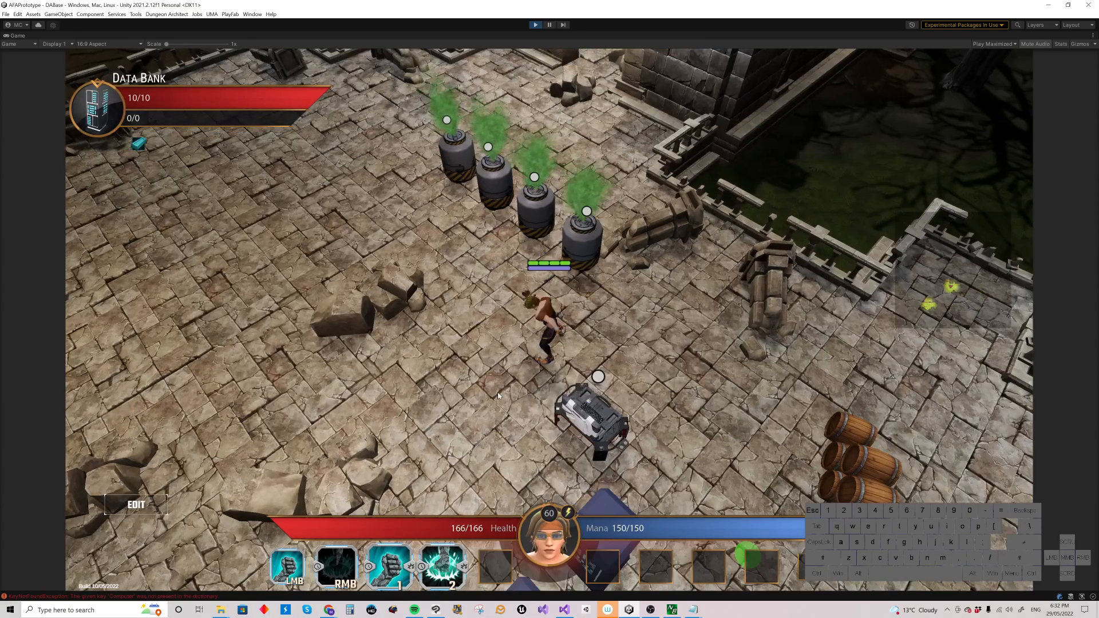
Step: Walk the character up to the row of bombs and trigger a bomb's Defuse interaction
drag(484, 362, 453, 375)
drag(573, 350, 572, 288)
click(567, 283)
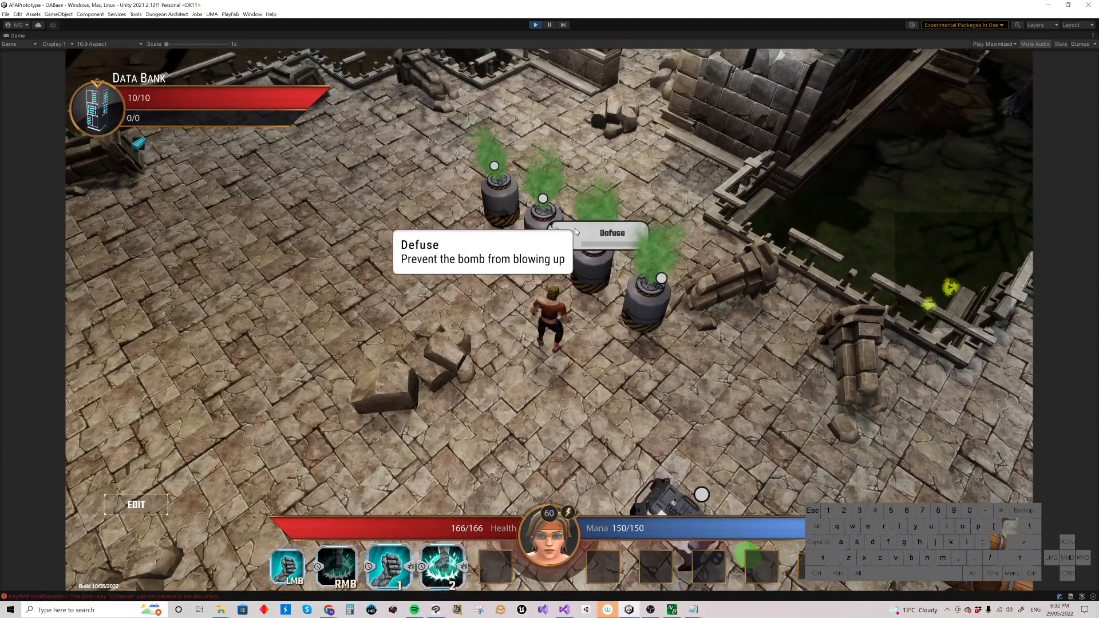
Step: Reopen the editor, reset the level, close the editor and walk the character around
click(136, 505)
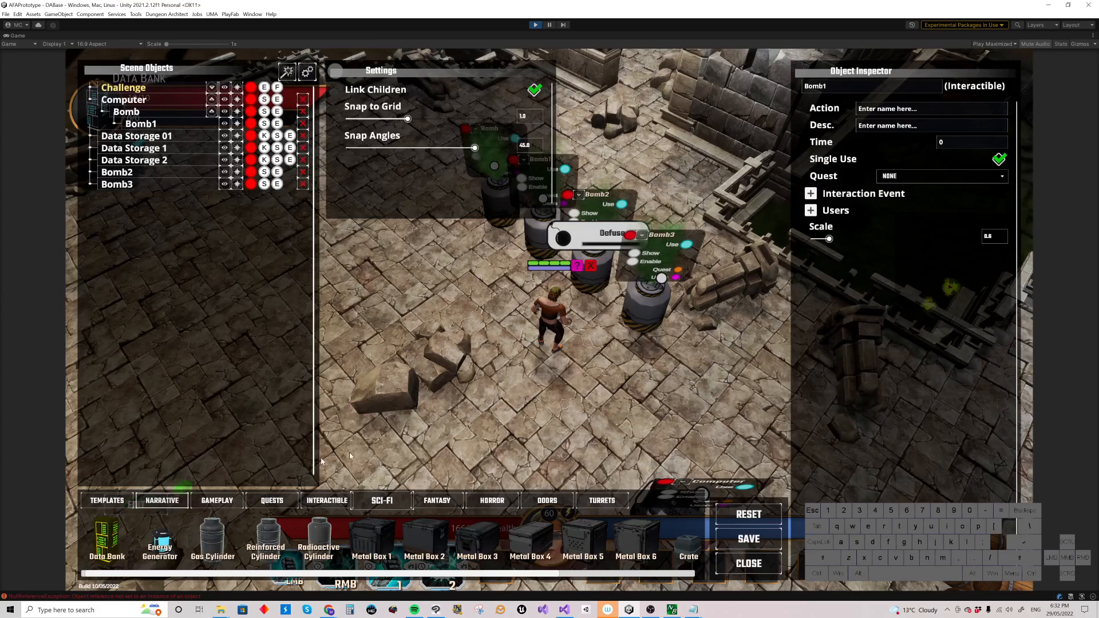
click(750, 516)
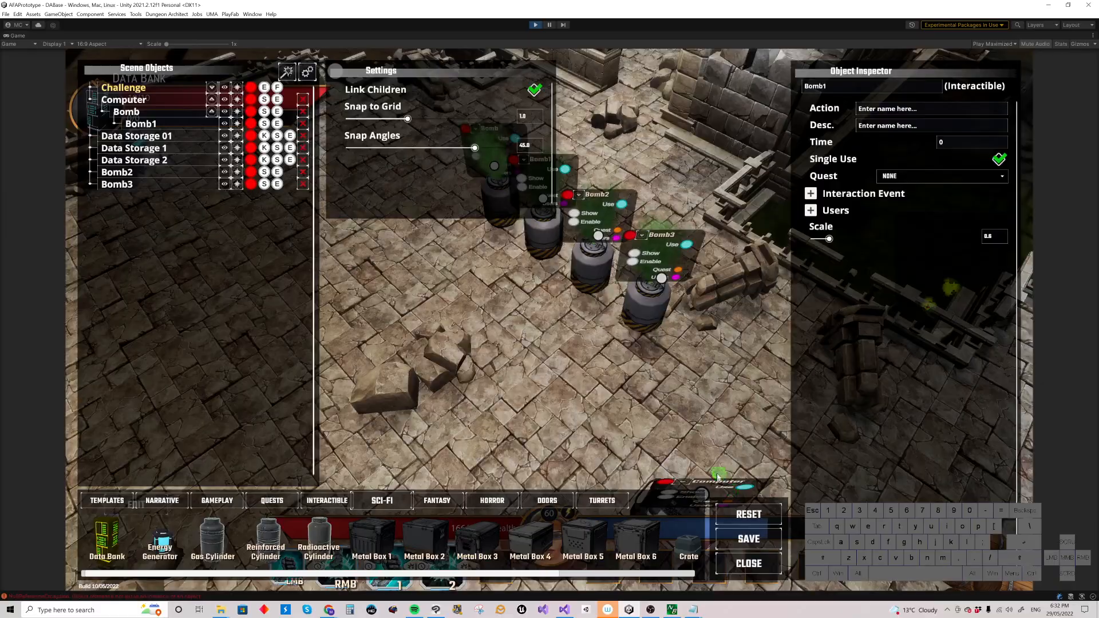
click(756, 561)
mouse_move(597, 366)
mouse_down()
mouse_move(690, 412)
mouse_move(726, 446)
mouse_move(727, 359)
mouse_move(751, 395)
mouse_move(778, 265)
mouse_move(756, 241)
mouse_move(788, 233)
mouse_move(727, 216)
mouse_up()
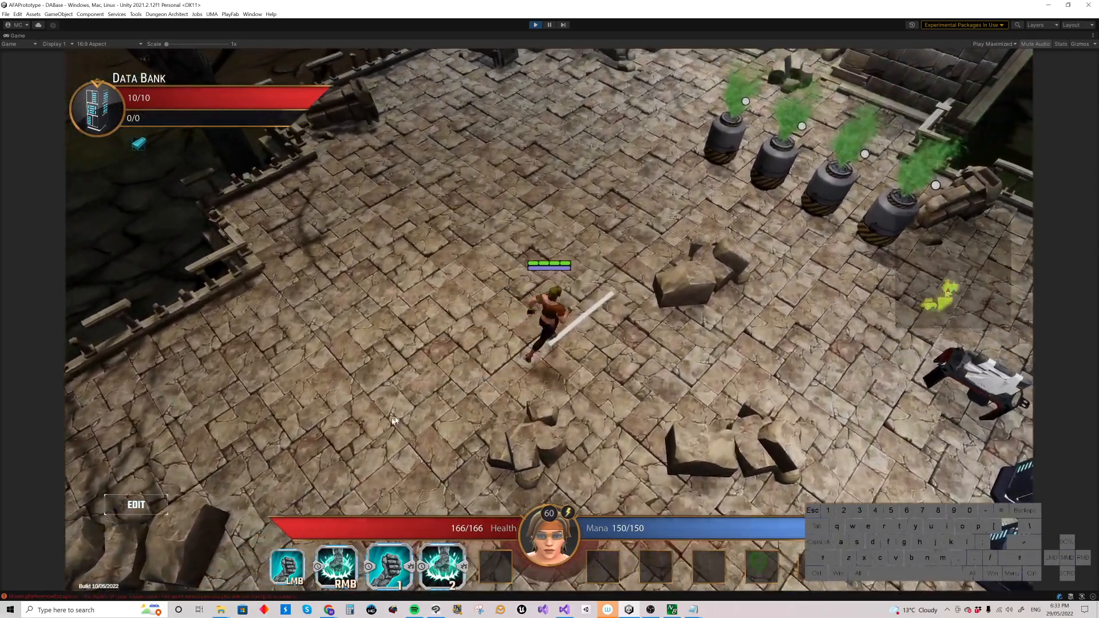